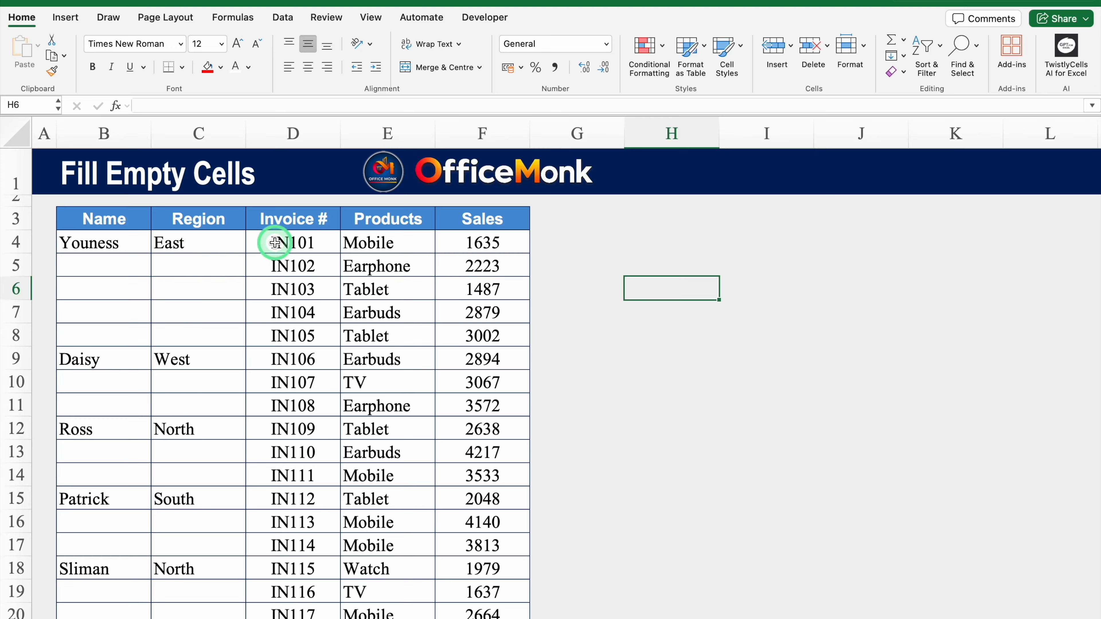
Select B4:C20, covering the Name and Region columns with their blank cells below each first entry.
left_click_drag(270, 241, 456, 334)
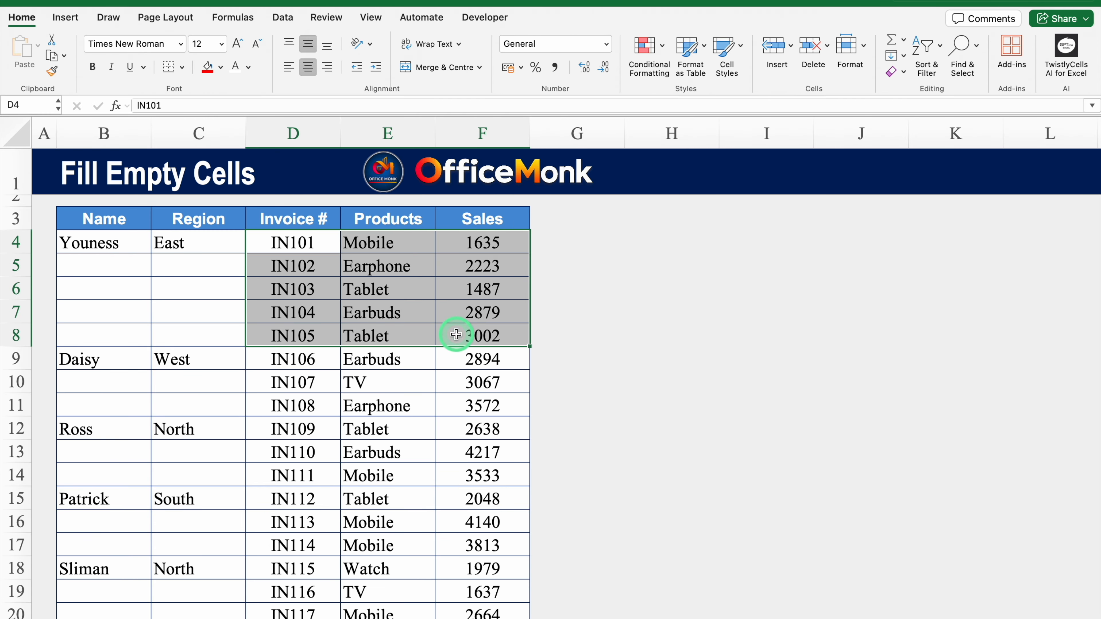
left_click(182, 269)
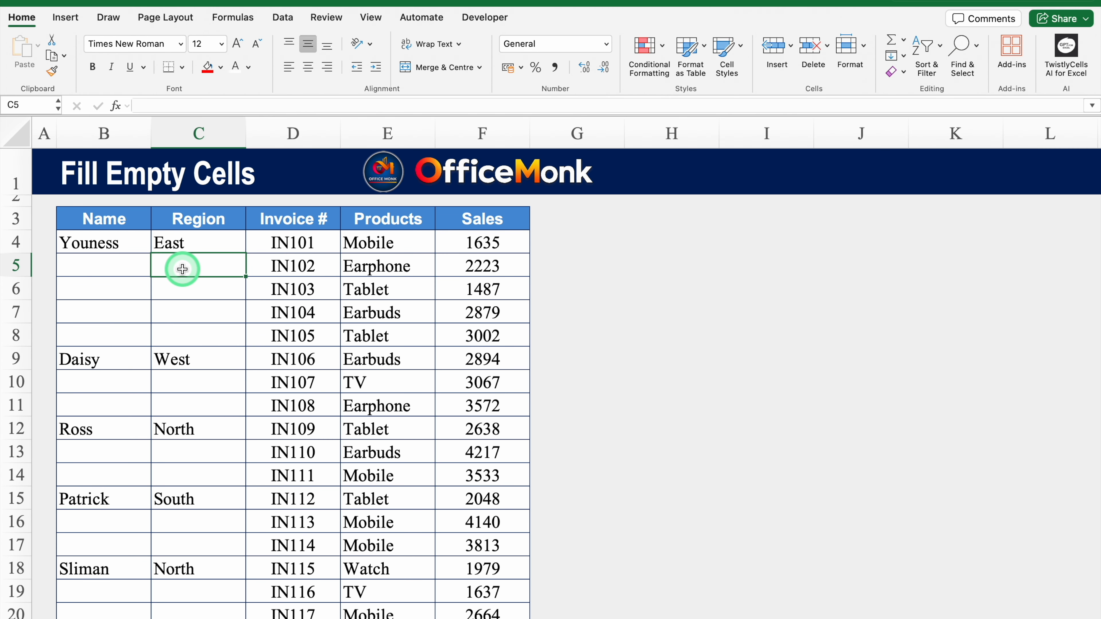
left_click_drag(104, 243, 229, 460)
left_click_drag(1084, 327, 1092, 204)
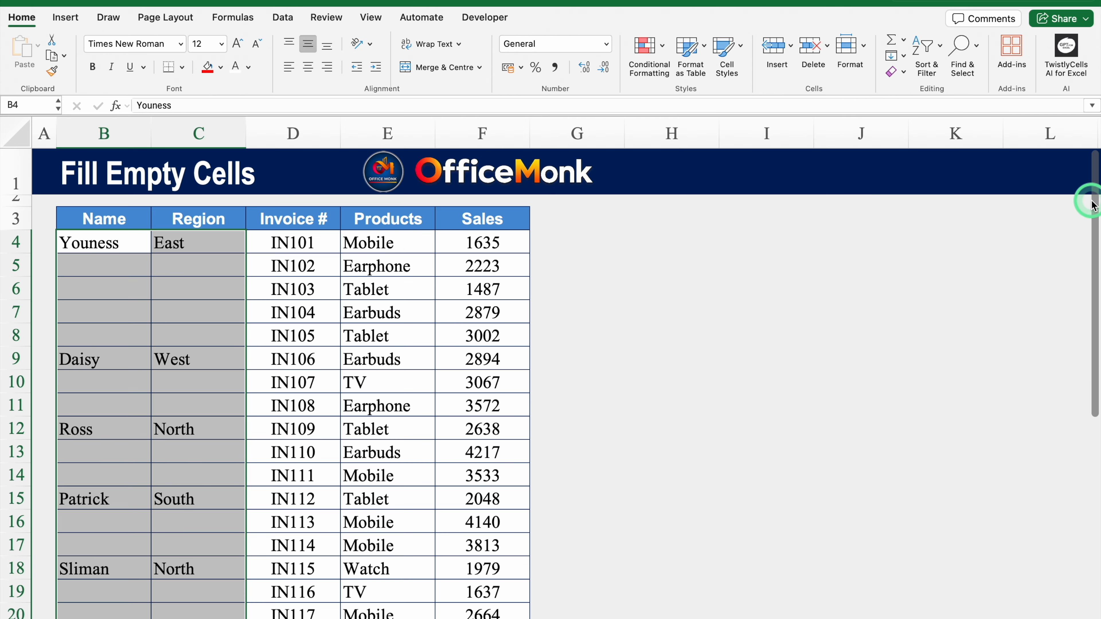
Use Go To Special with Blanks to select only the empty cells in B4:C20.
key("ctrl+g")
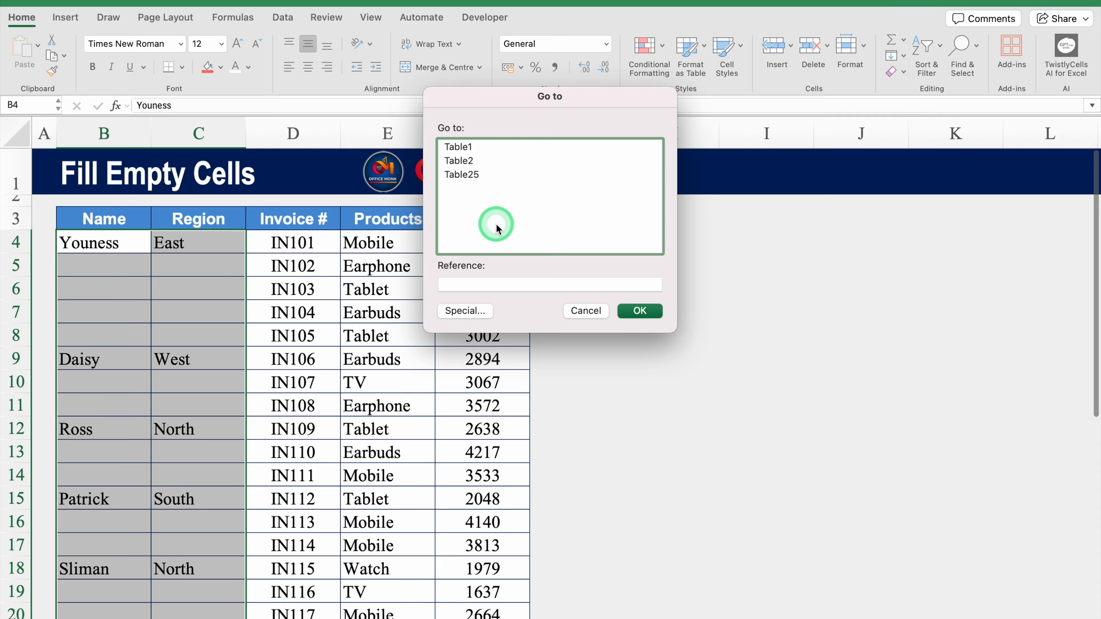
left_click(461, 313)
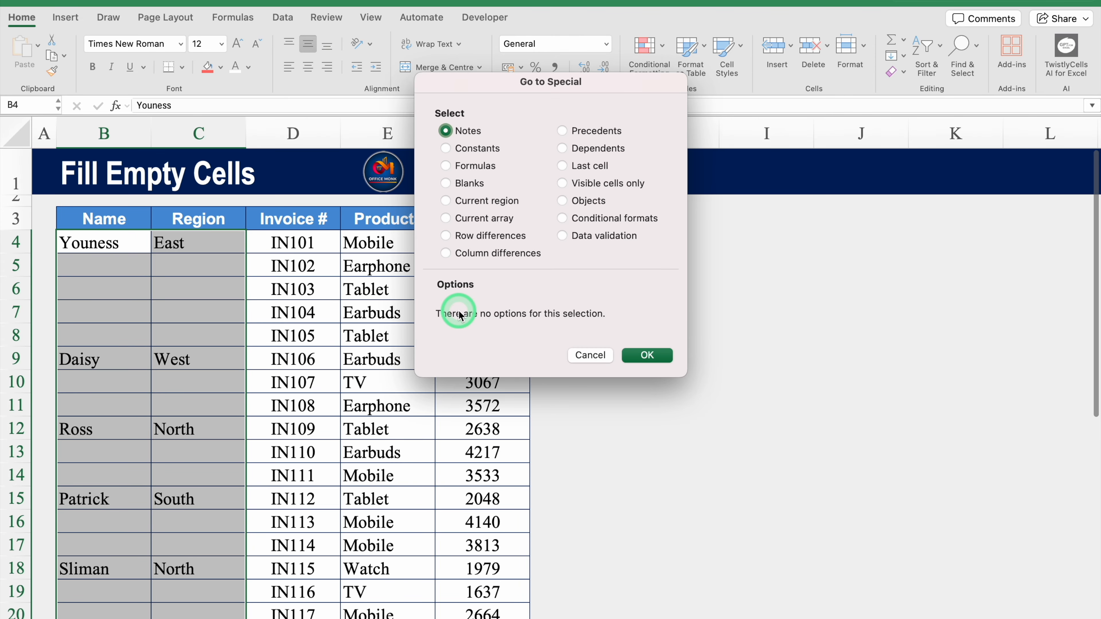
left_click(446, 183)
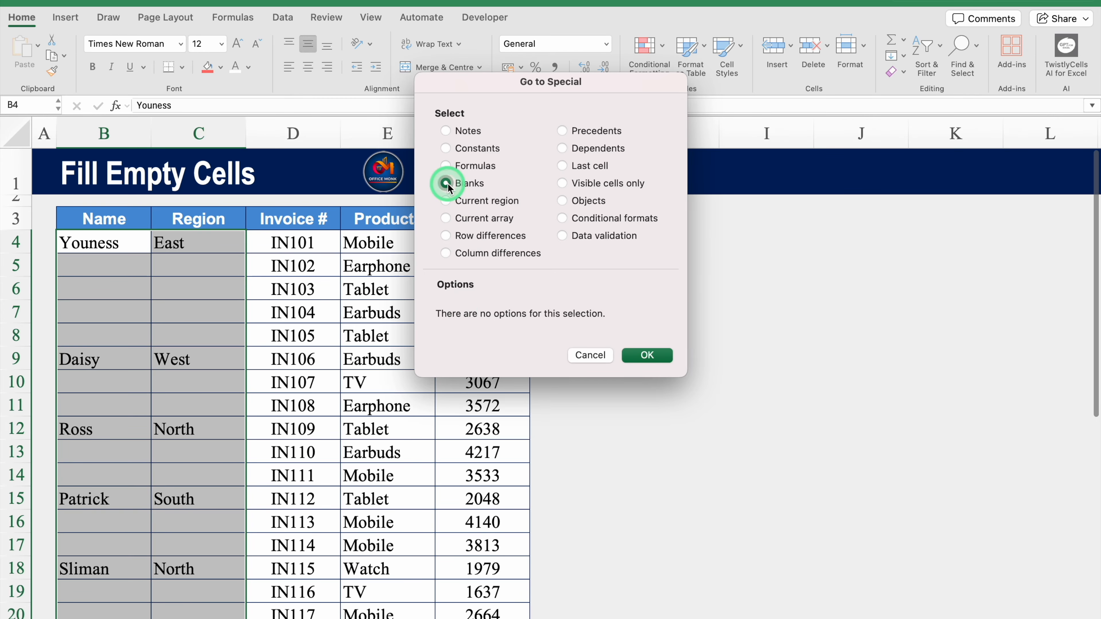
left_click(648, 355)
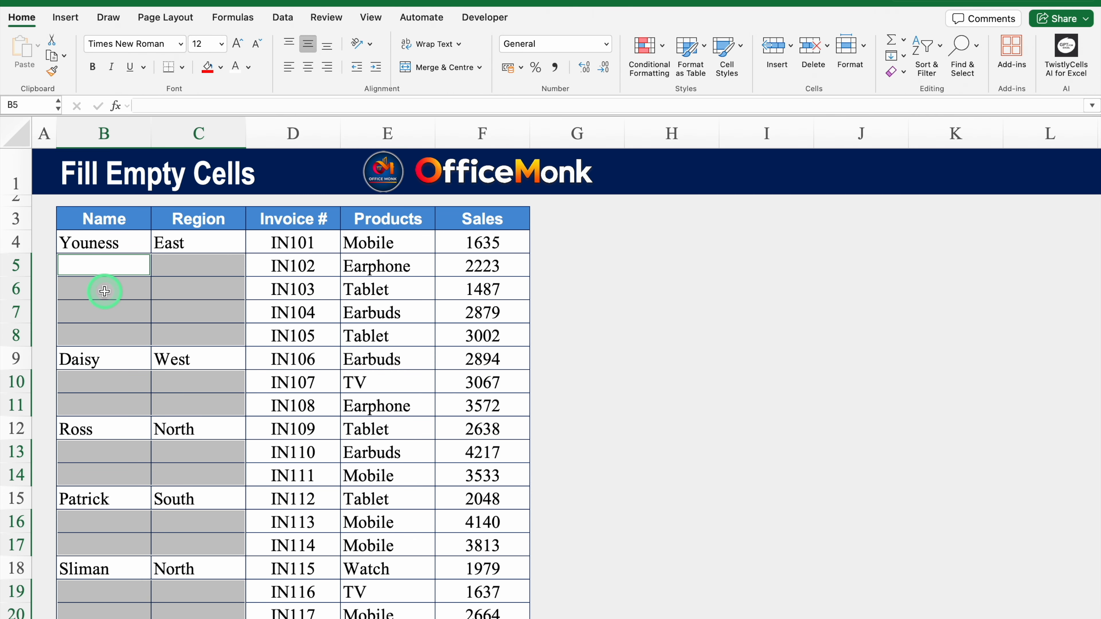
Fill all selected blanks at once with an =B4-style formula pointing to the cell above.
key("F2")
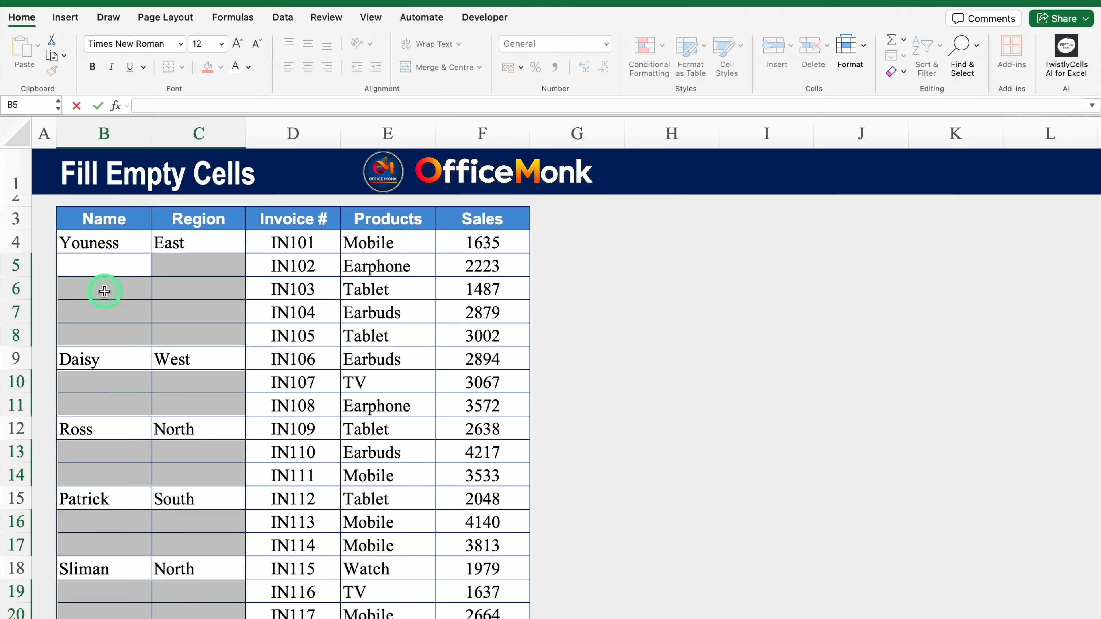
type("=")
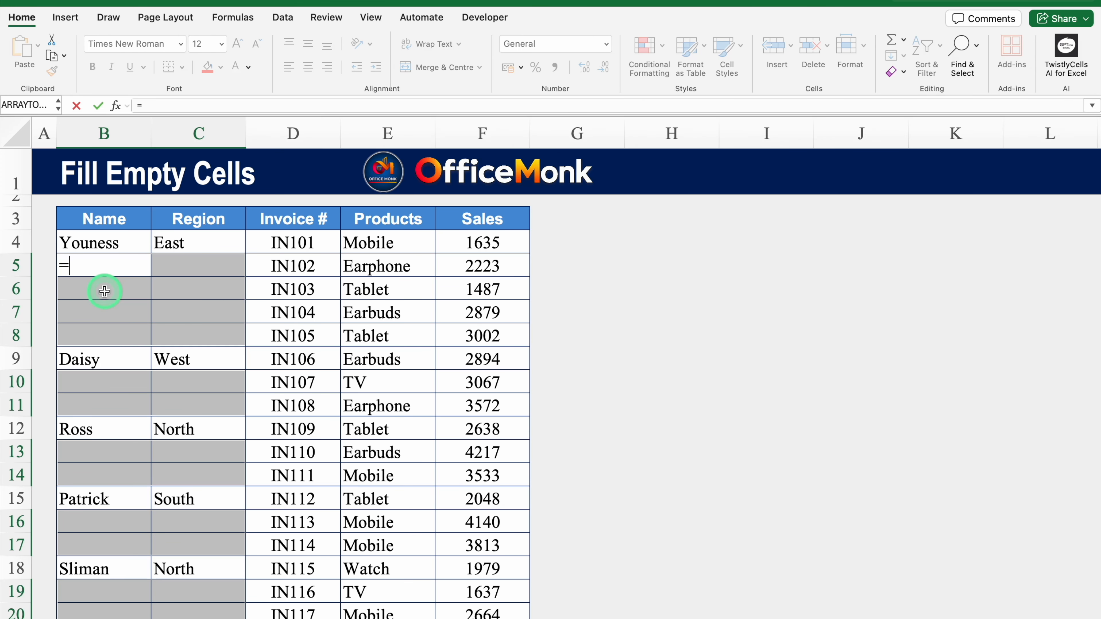
key("Up")
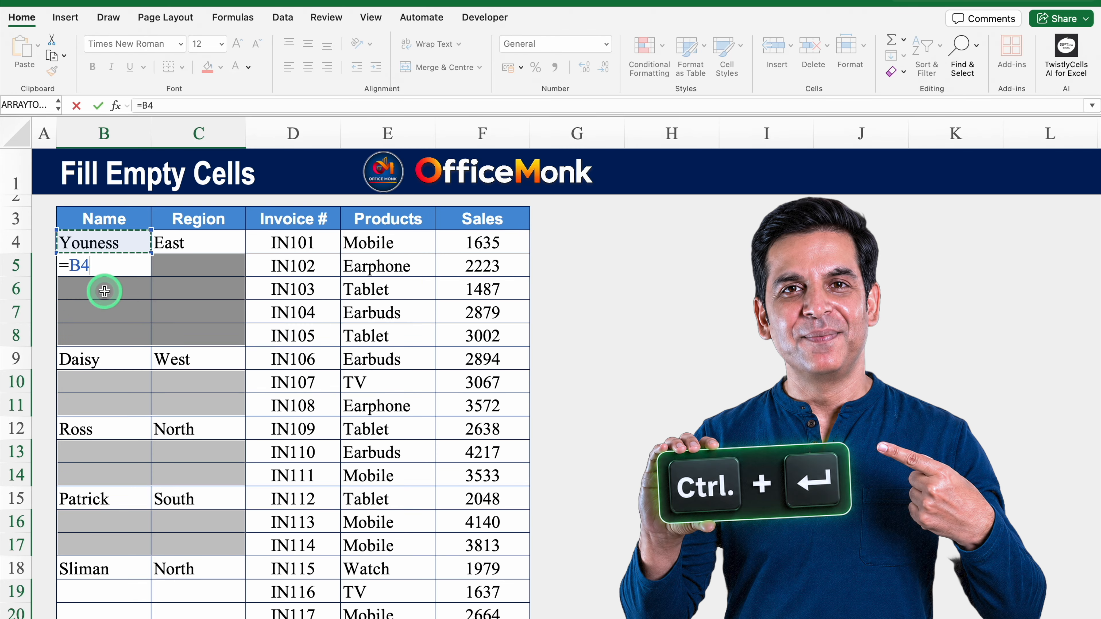
key("ctrl+Return")
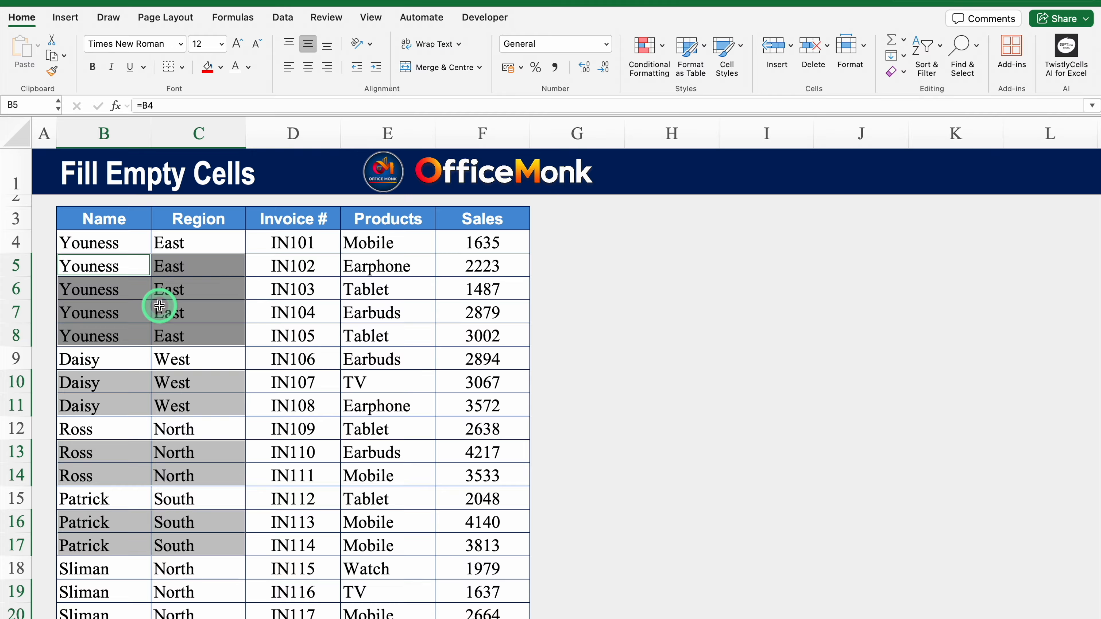
Check the filled formulas, then select the Name and Region range from B4 to the table's end.
left_click(184, 274)
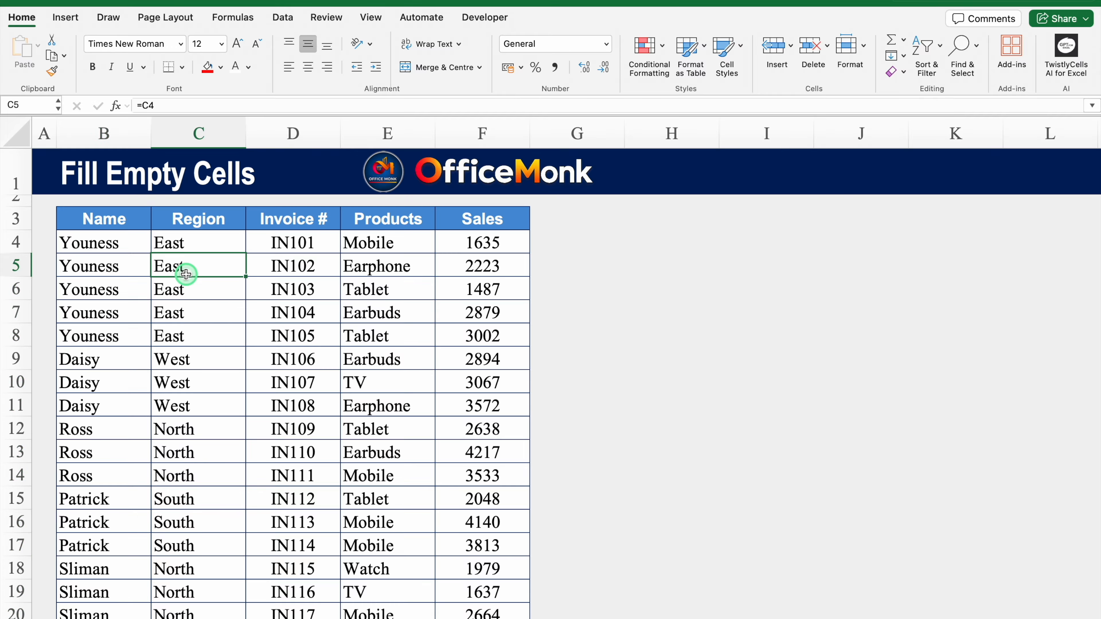
left_click(115, 289)
left_click(173, 312)
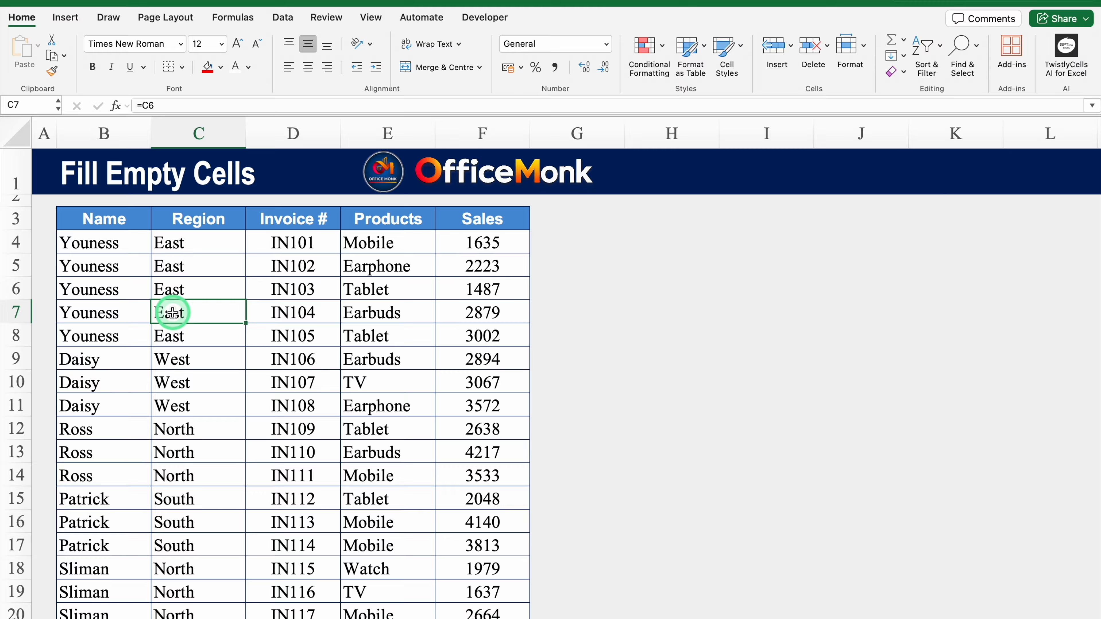
left_click(114, 245)
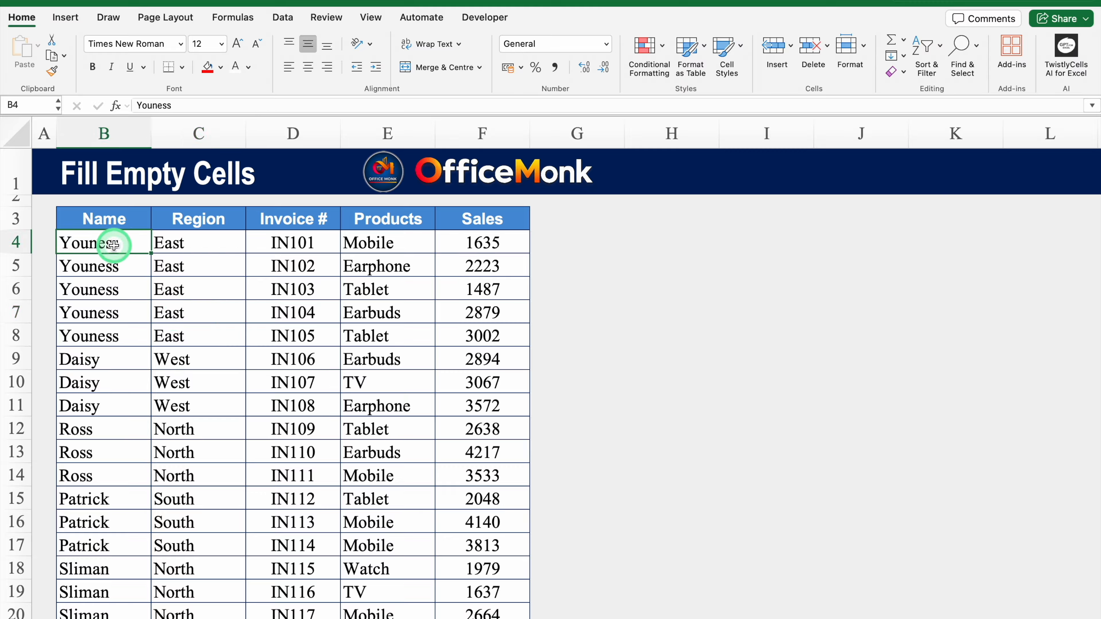
left_click_drag(114, 245, 168, 247)
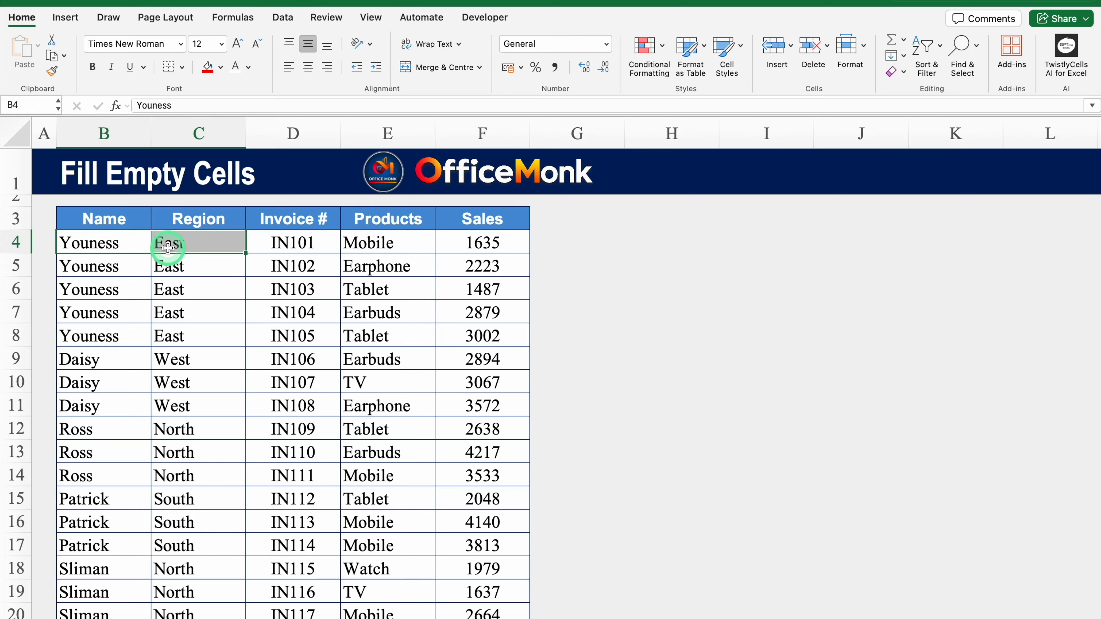
key("ctrl+shift+Down")
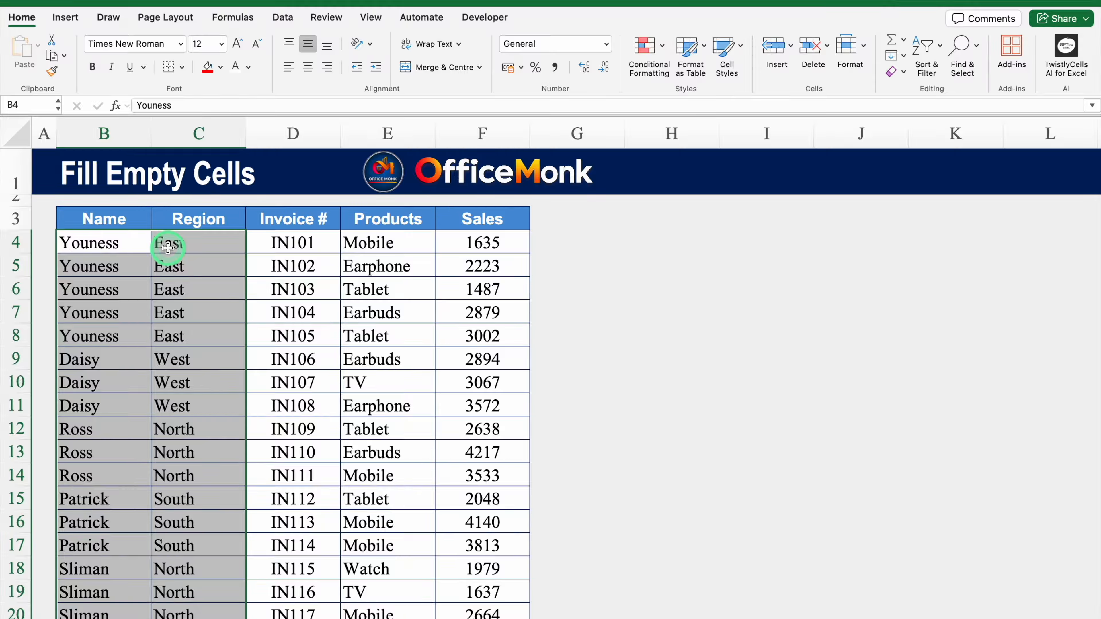
Copy the range and paste it back over B4 as plain values, confirming cells now hold text.
key("ctrl+c")
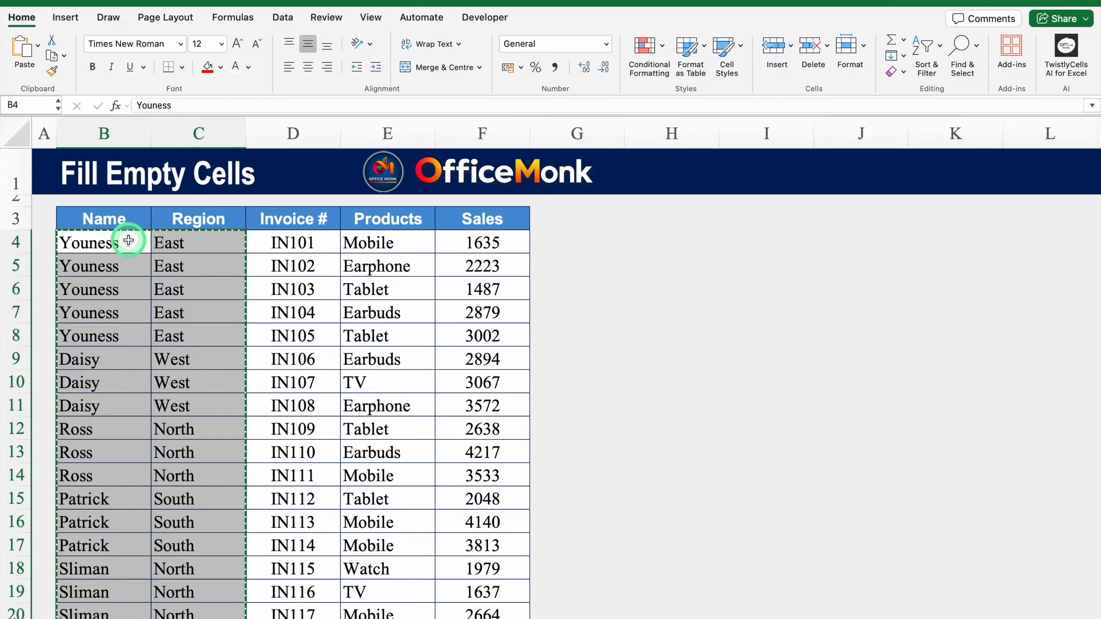
left_click(128, 240)
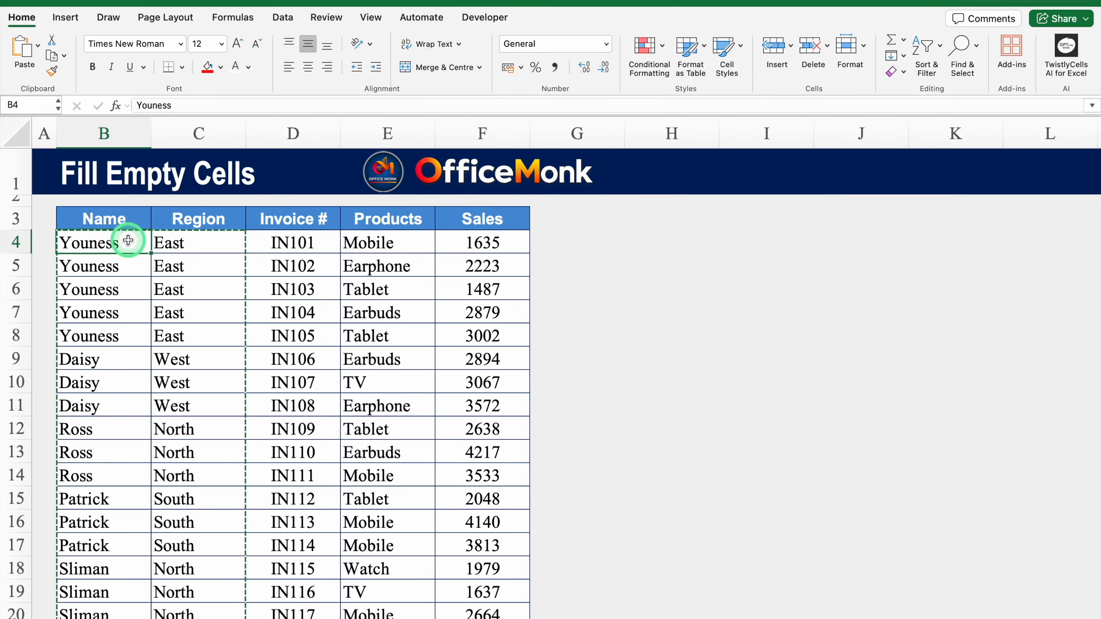
right_click(130, 243)
mouse_move(227, 298)
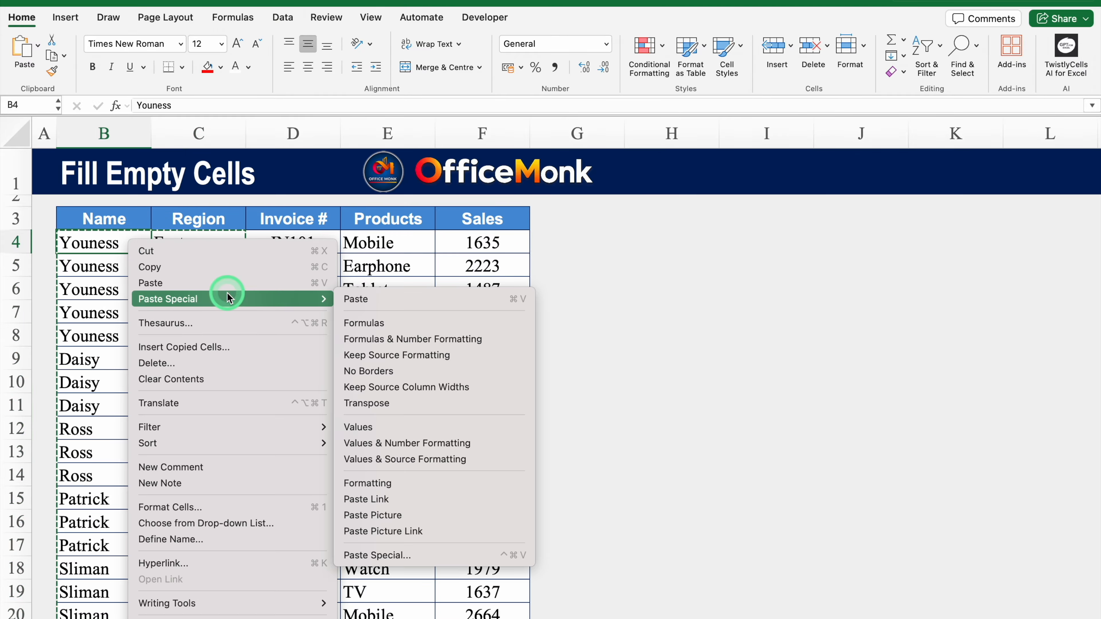
left_click(369, 426)
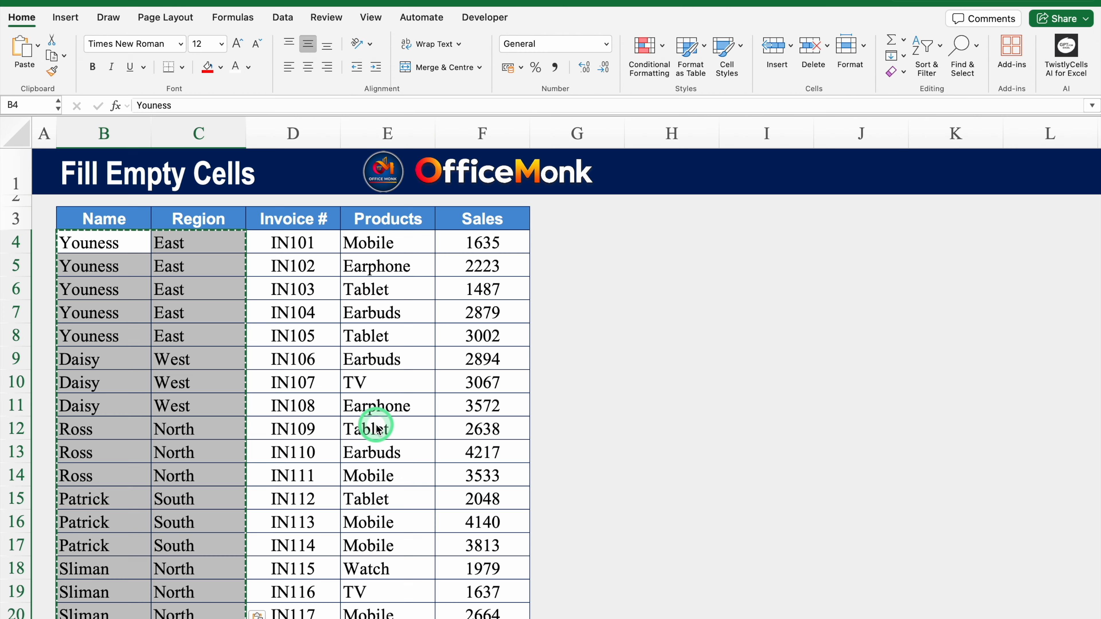
left_click(138, 270)
left_click(173, 267)
left_click(191, 287)
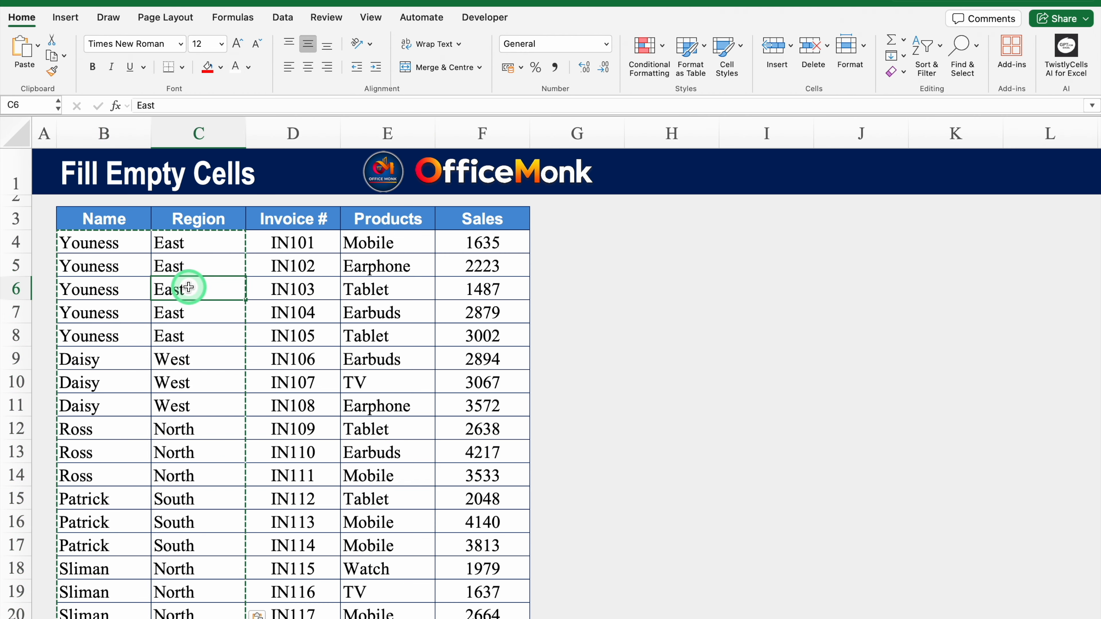
key("Escape")
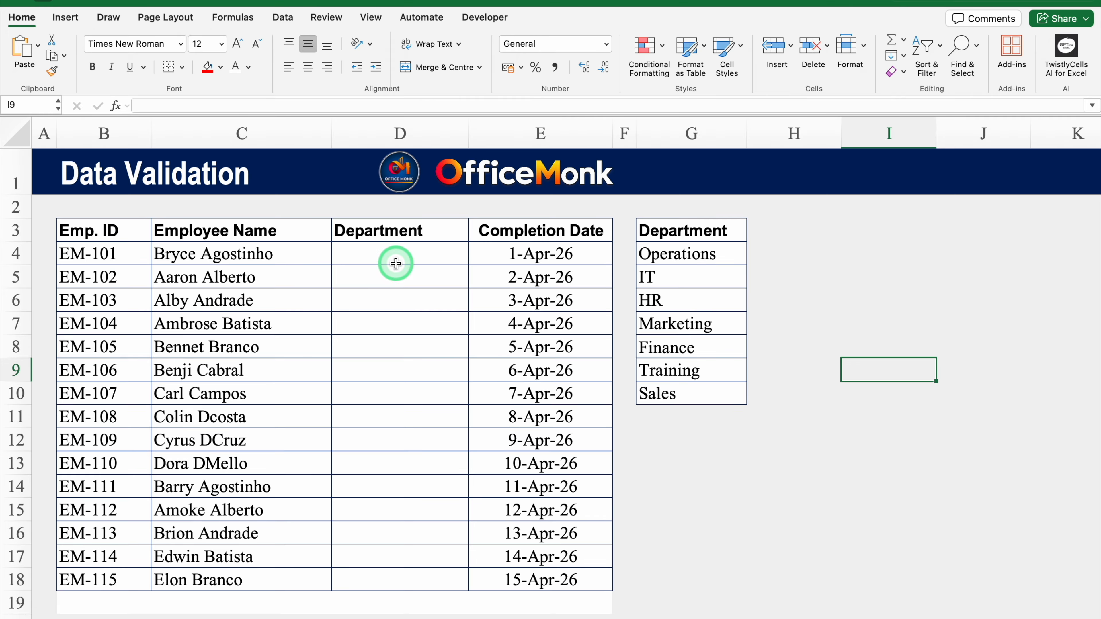
Enter a trial Ops in D4, clear it again, and select Department cells D4:D18.
left_click(395, 262)
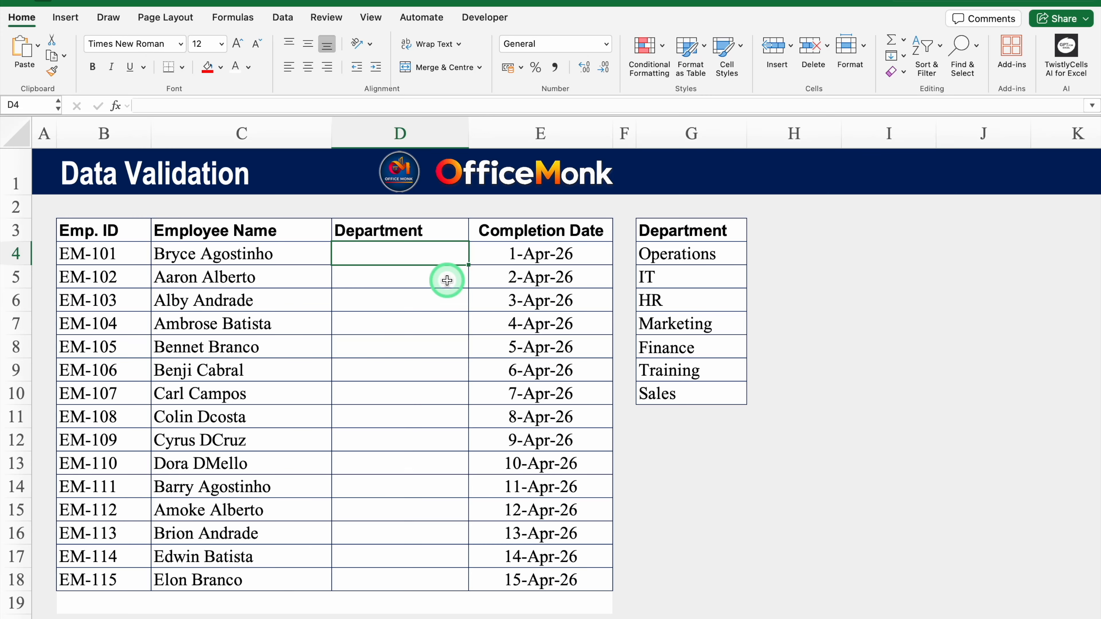
type("Ops")
key("Return")
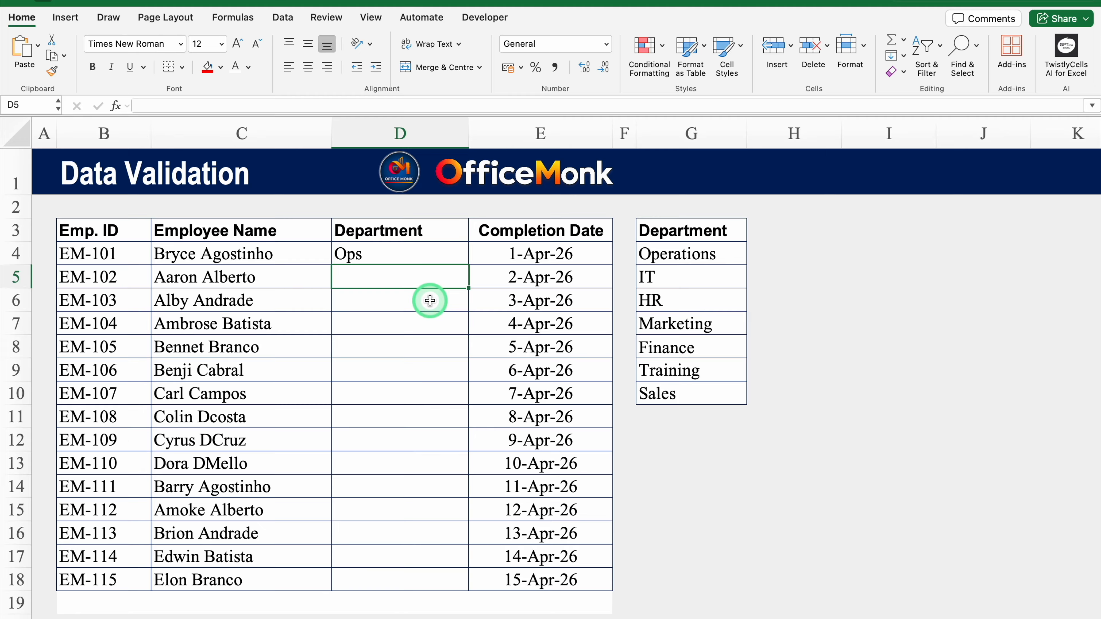
left_click(407, 255)
key("Delete")
left_click_drag(407, 255, 413, 580)
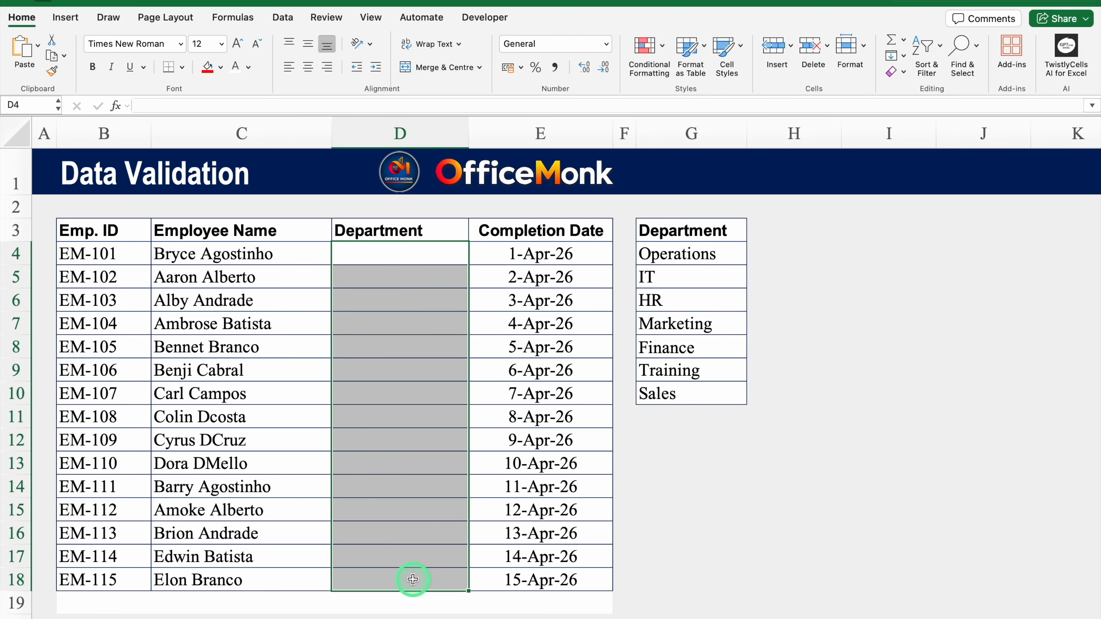
Start Data Validation on the Department cells with Allow set to List.
left_click(280, 27)
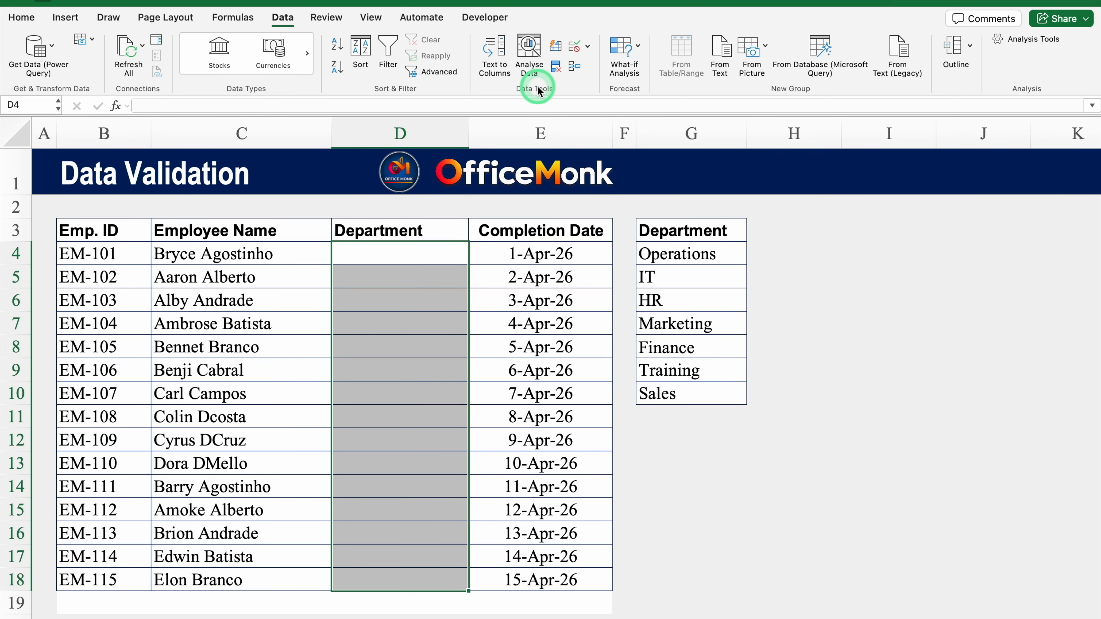
left_click(588, 47)
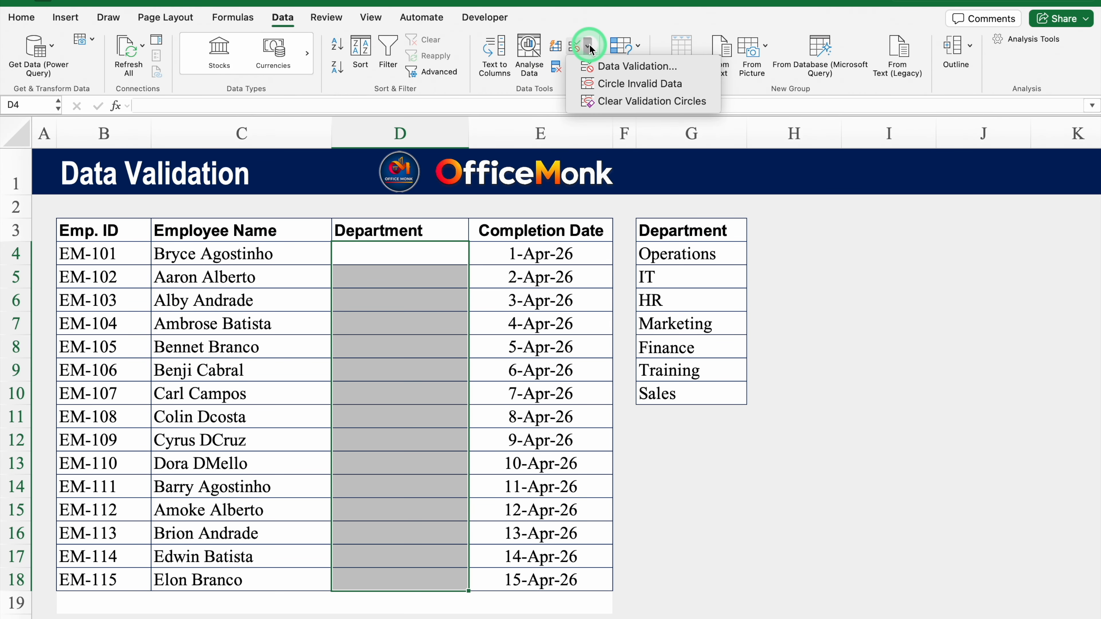
left_click(612, 66)
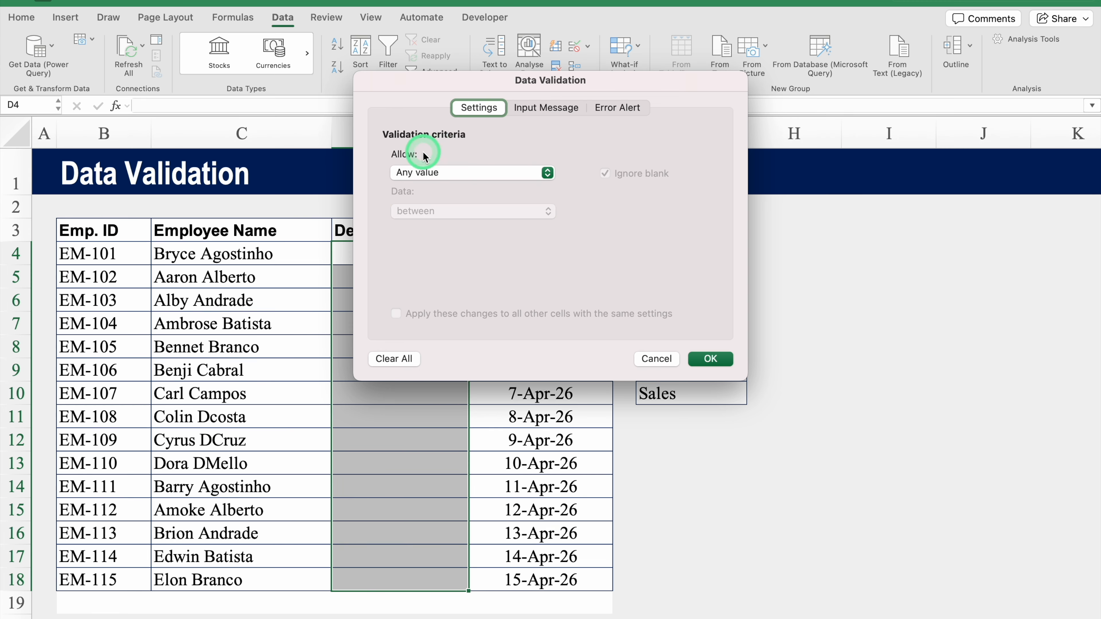
left_click(478, 173)
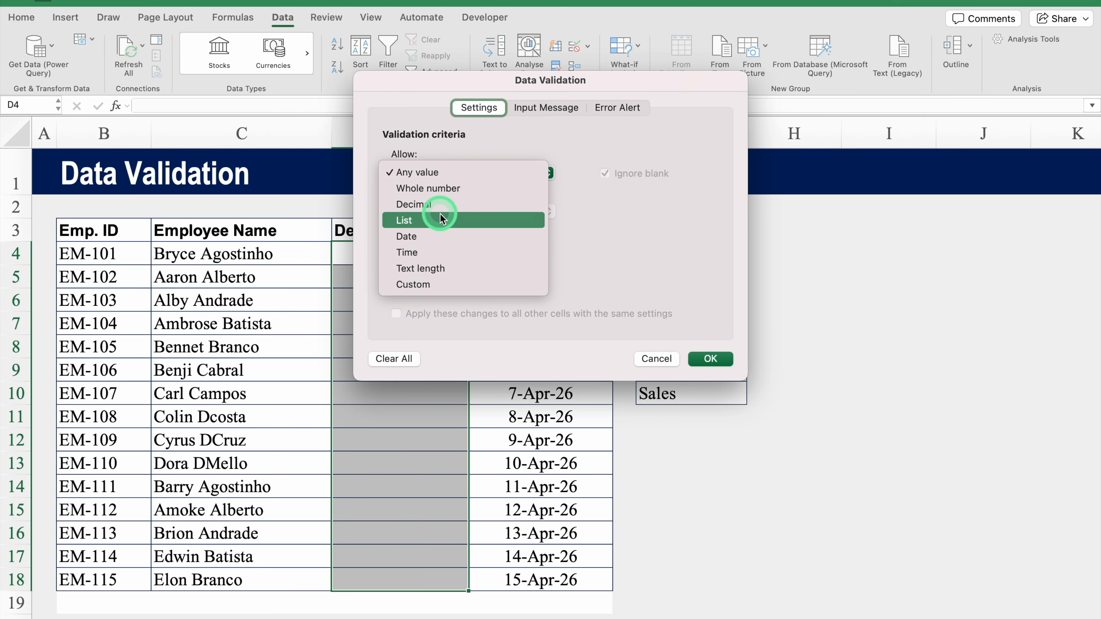
left_click(430, 220)
Set the list source to the department names in G4:G14 and apply the rule.
left_click(438, 251)
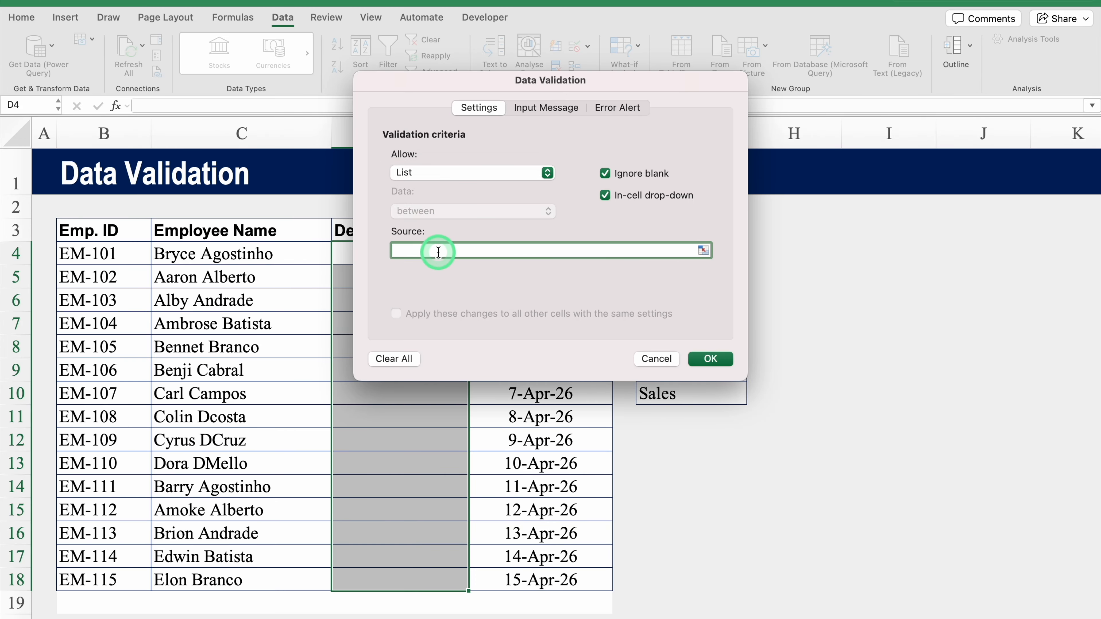
left_click_drag(614, 91, 499, 143)
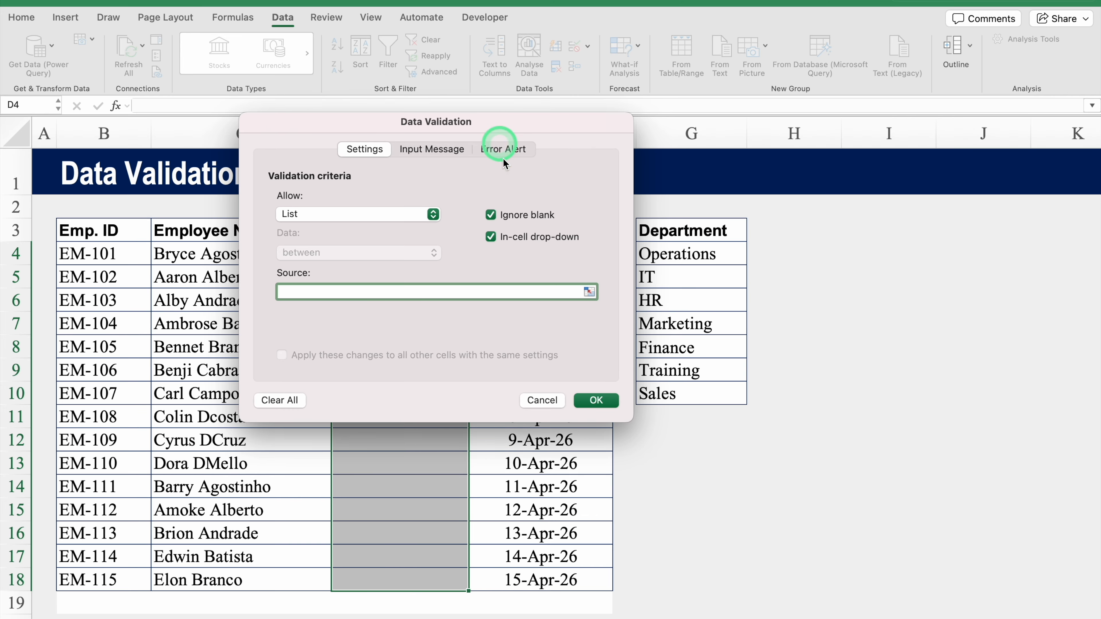
left_click(588, 291)
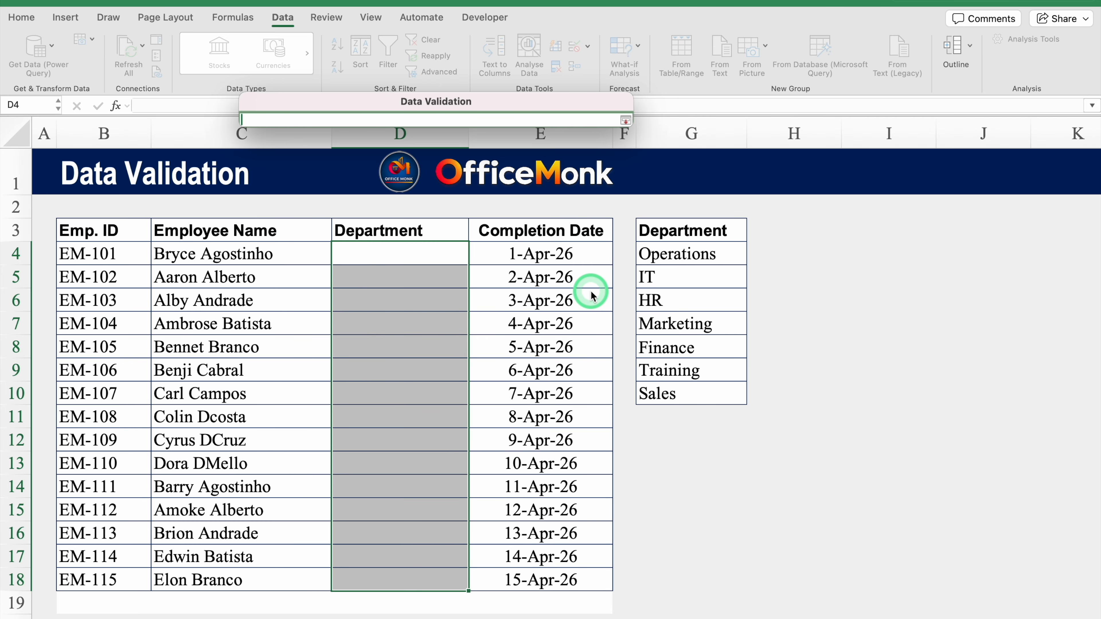
left_click(705, 259)
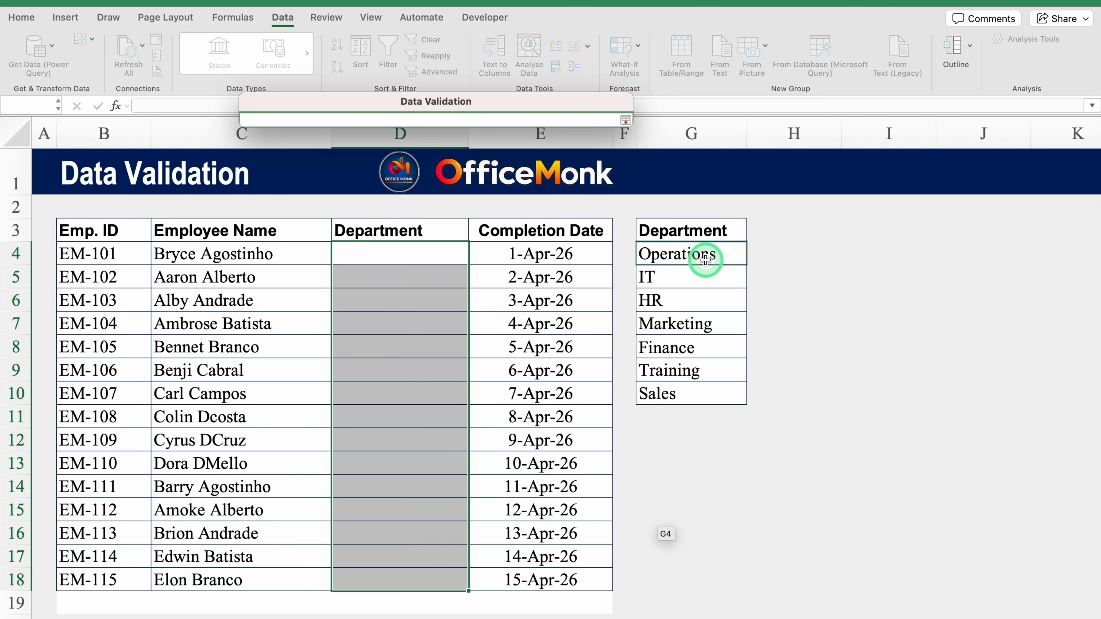
left_click_drag(706, 260, 713, 479)
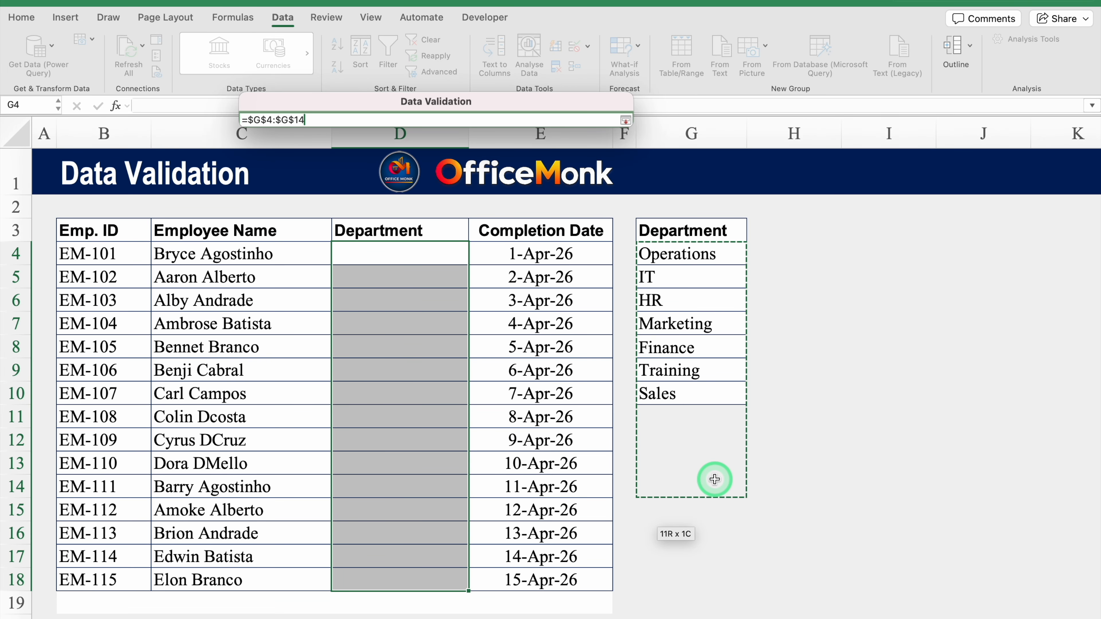
left_click(626, 120)
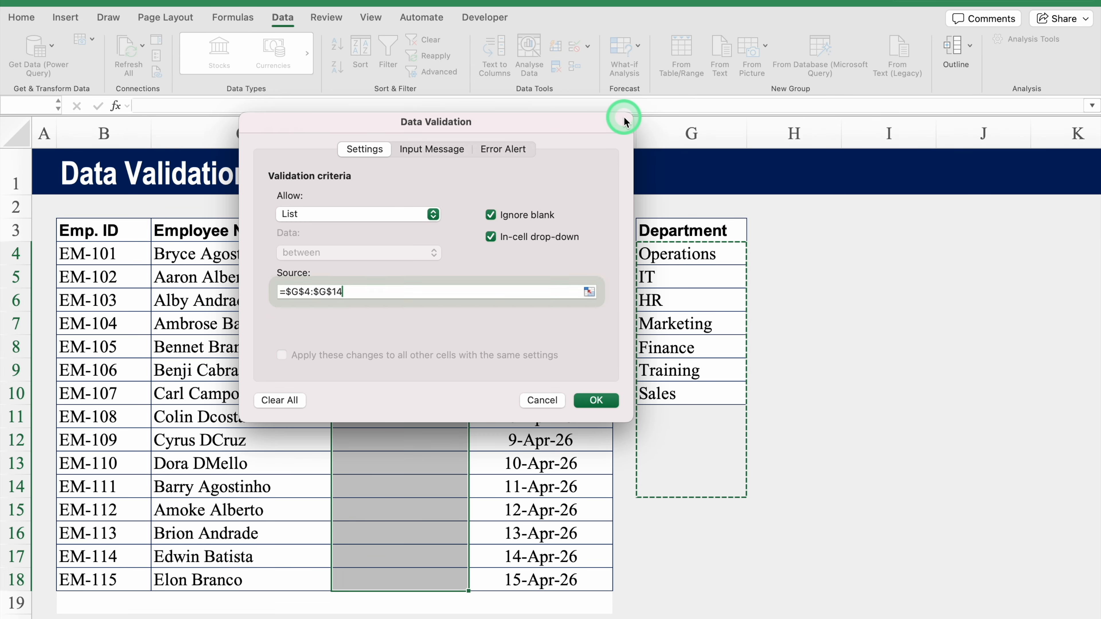
left_click(596, 400)
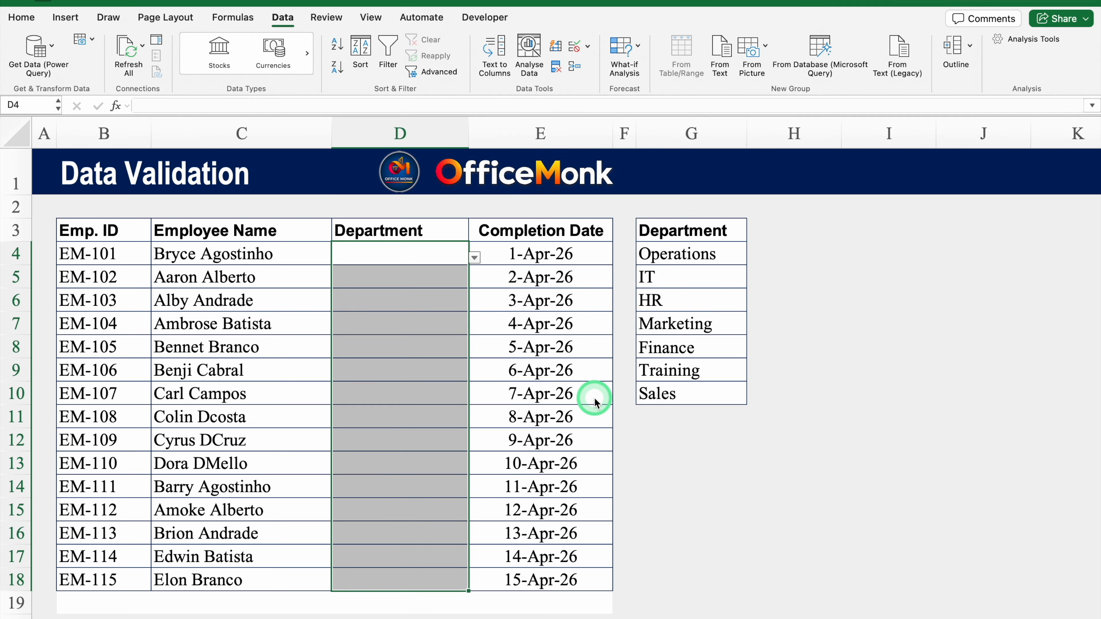
left_click(432, 257)
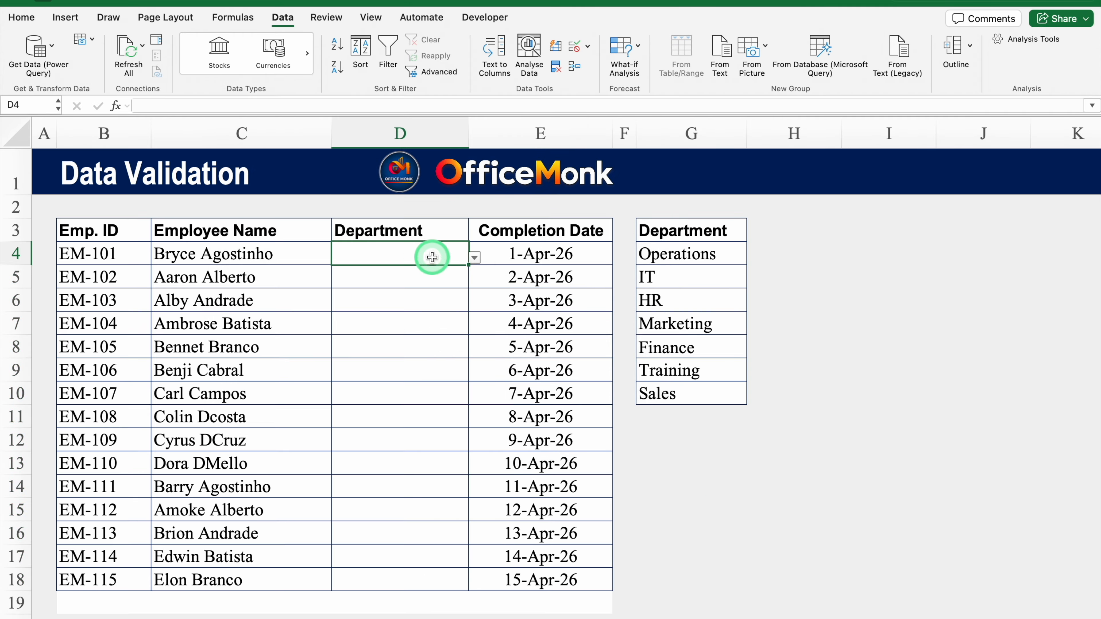
Pick Operations in D4's dropdown, then see typing Ops get rejected and keep Operations.
left_click(474, 259)
left_click(386, 276)
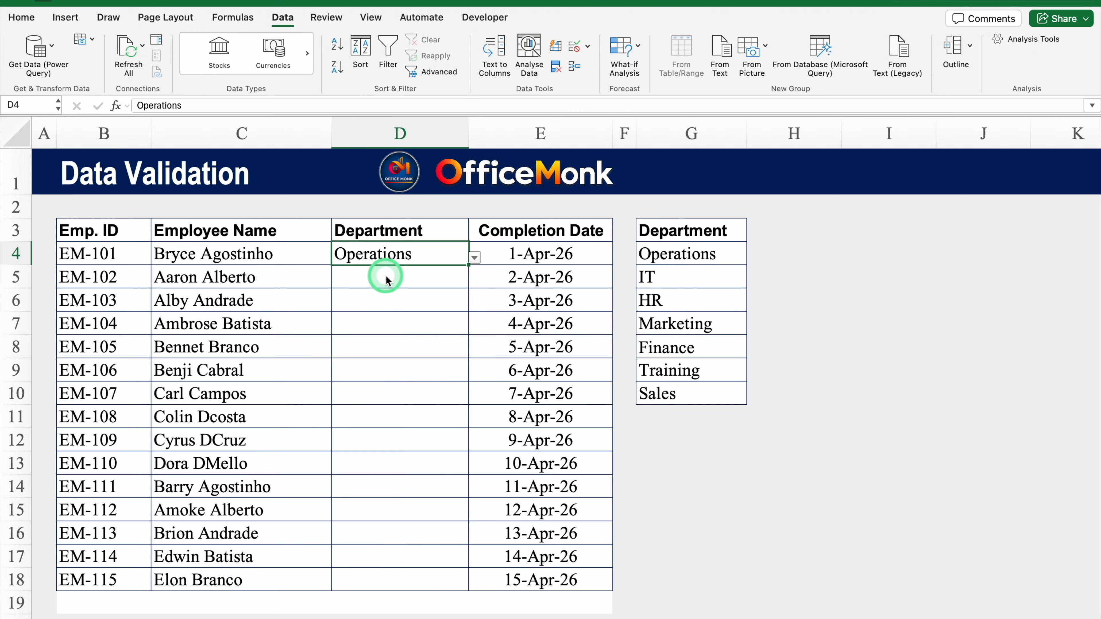
type("Ops")
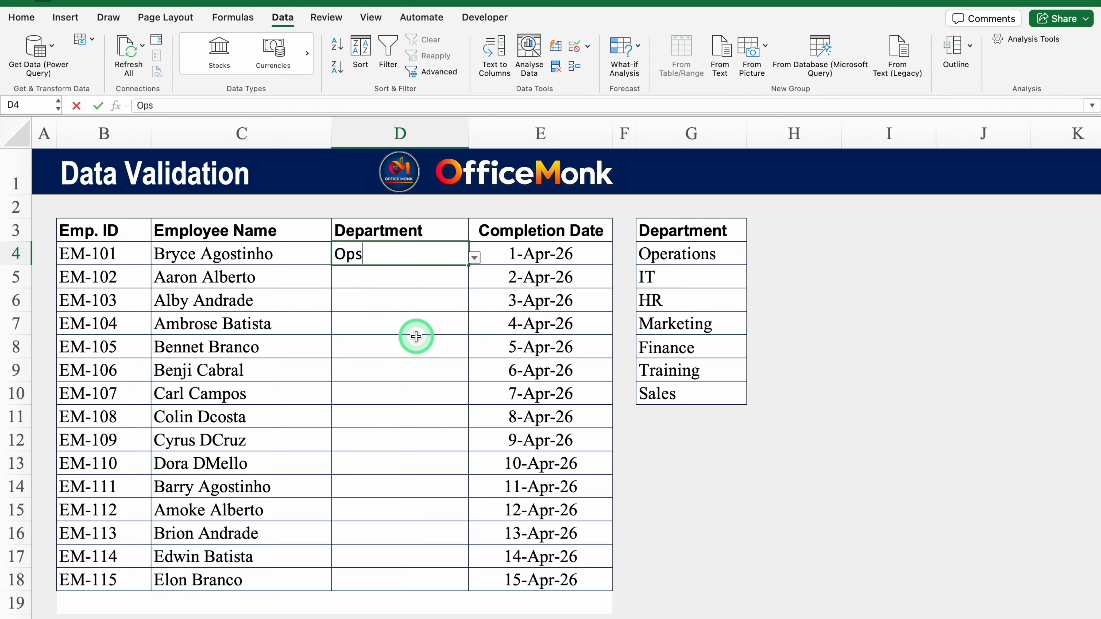
key("Return")
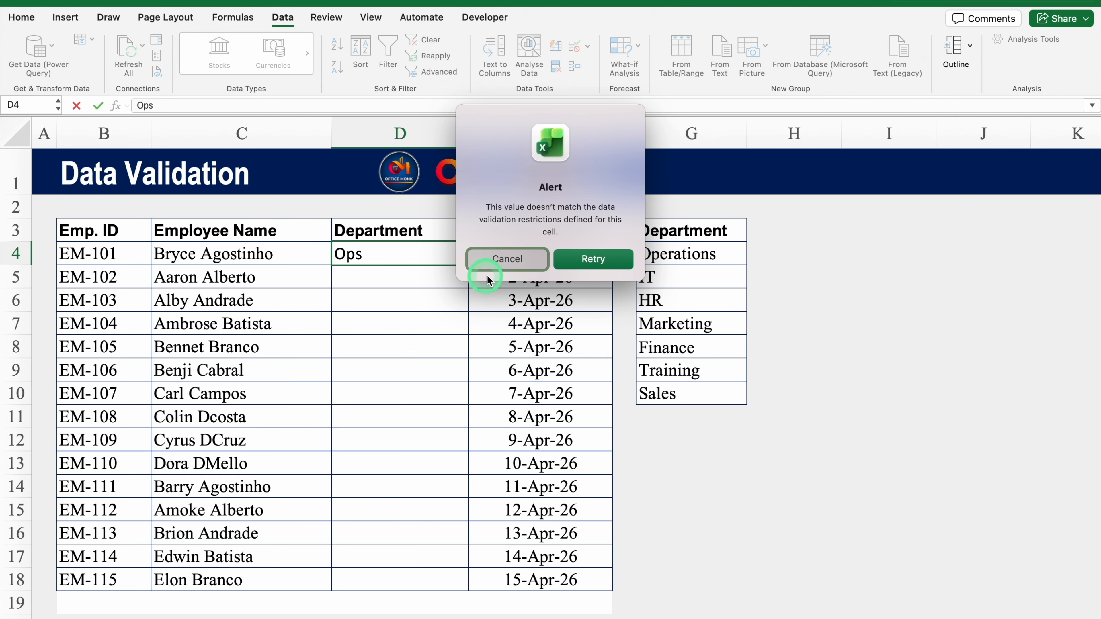
left_click(510, 261)
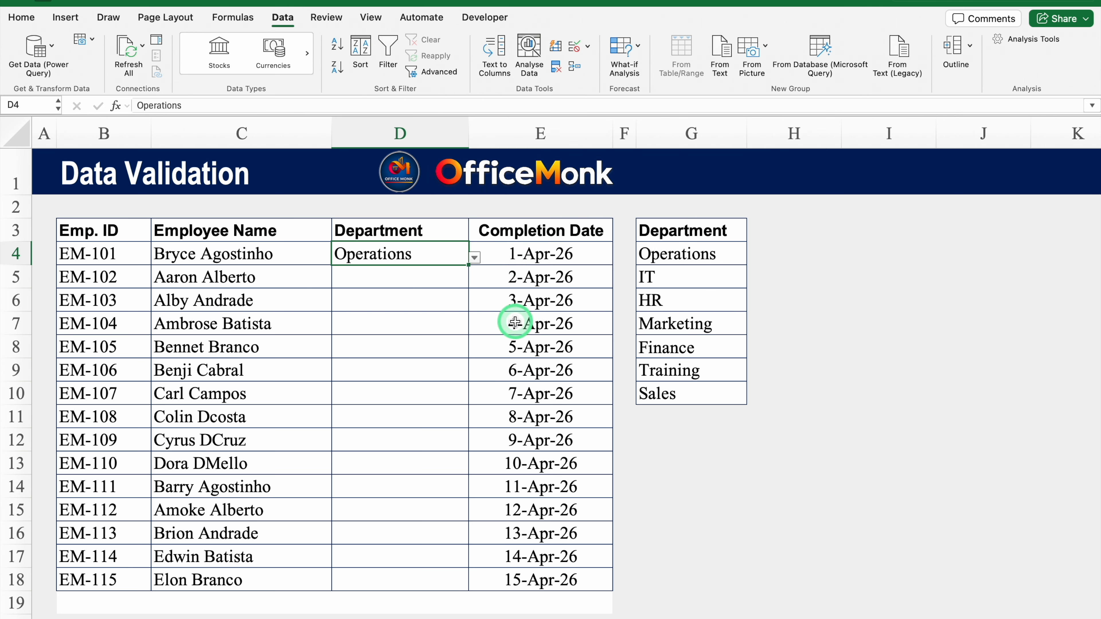
Rename Operations to Ops in G4 and choose Ops from D4's dropdown.
left_click(666, 254)
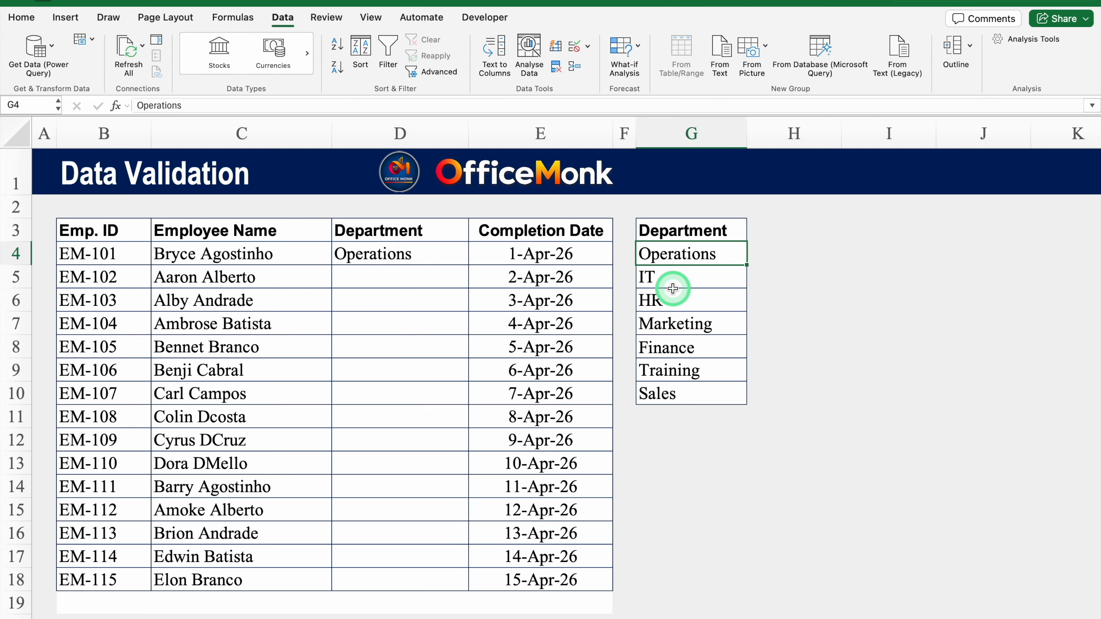
type("Ops")
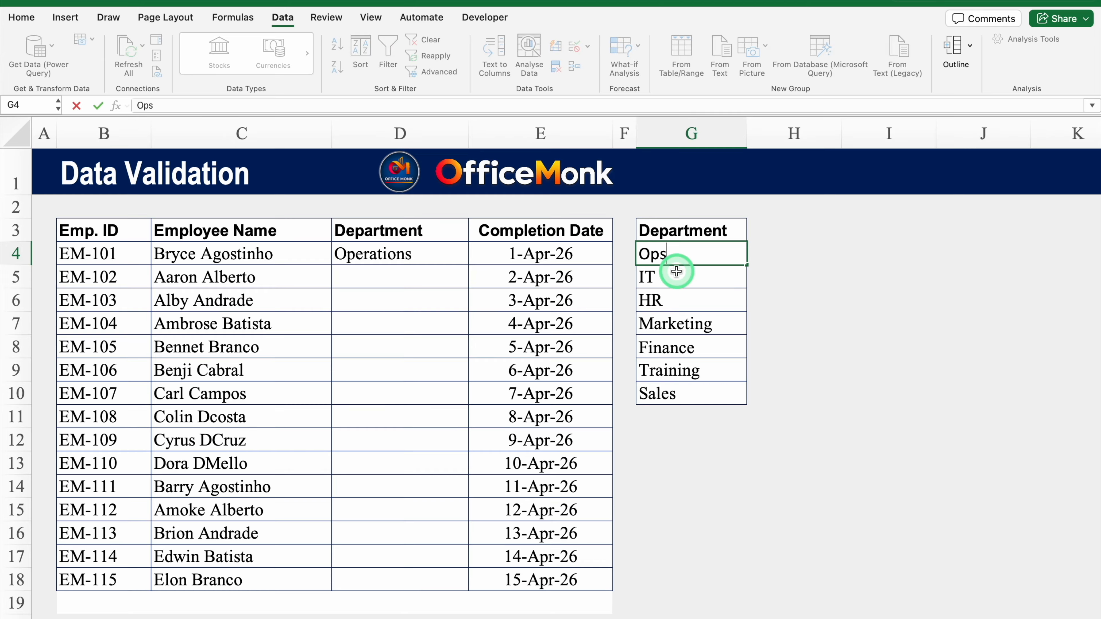
left_click(696, 277)
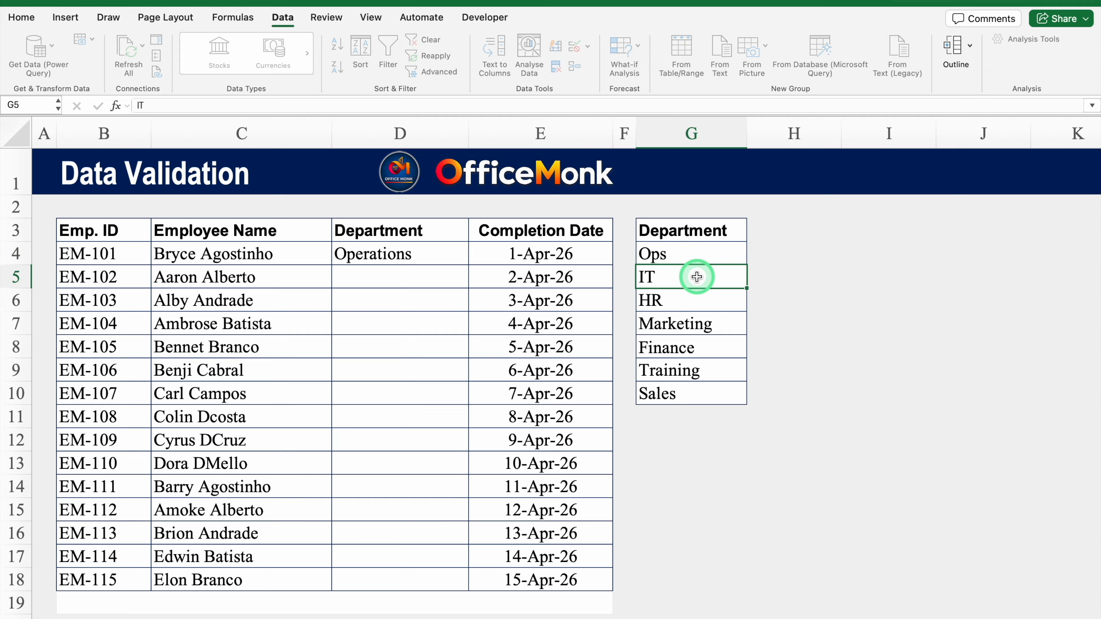
left_click(455, 255)
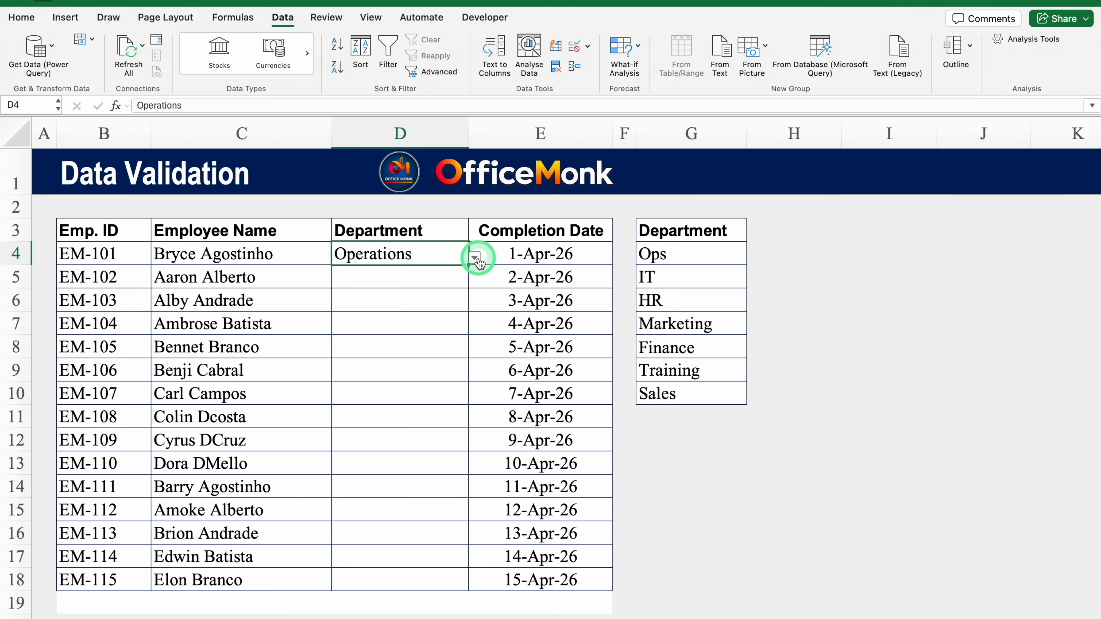
left_click(476, 259)
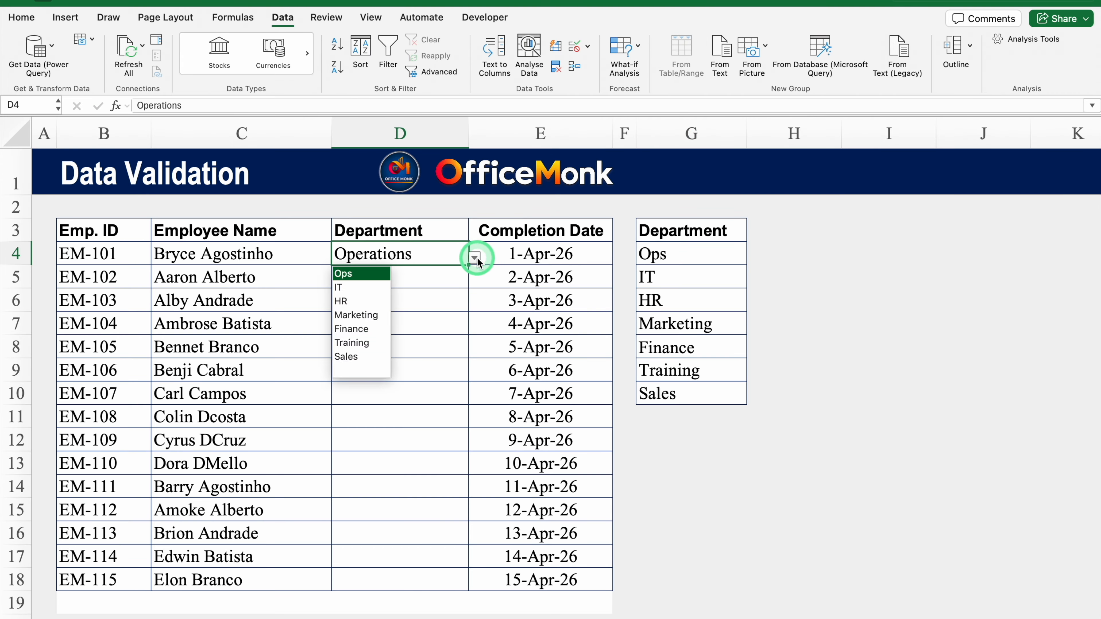
left_click(369, 274)
left_click(372, 281)
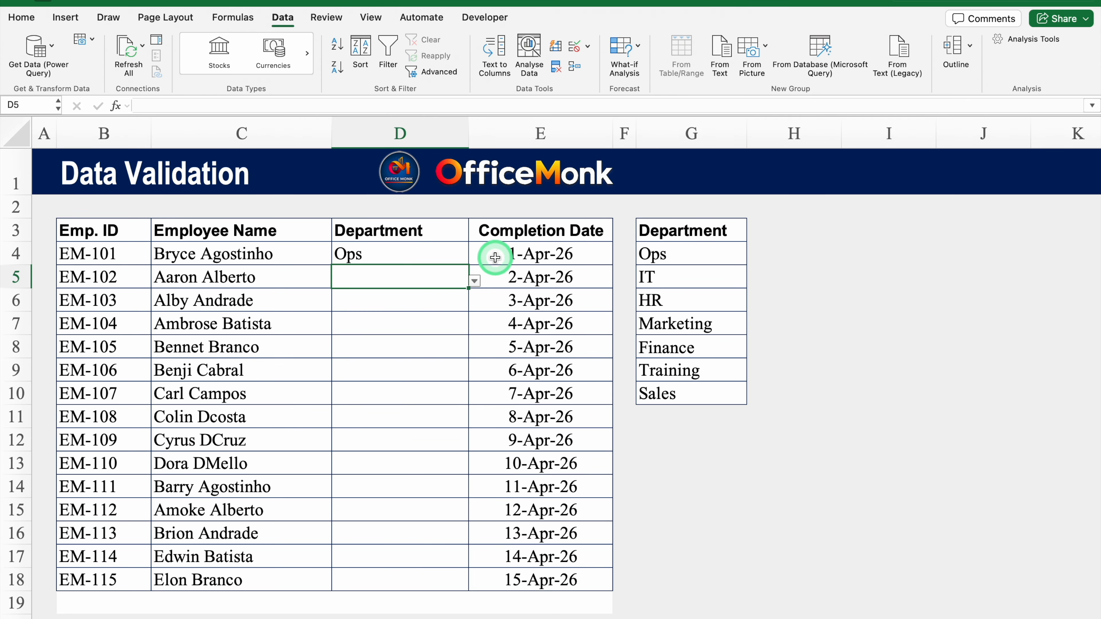
left_click(525, 254)
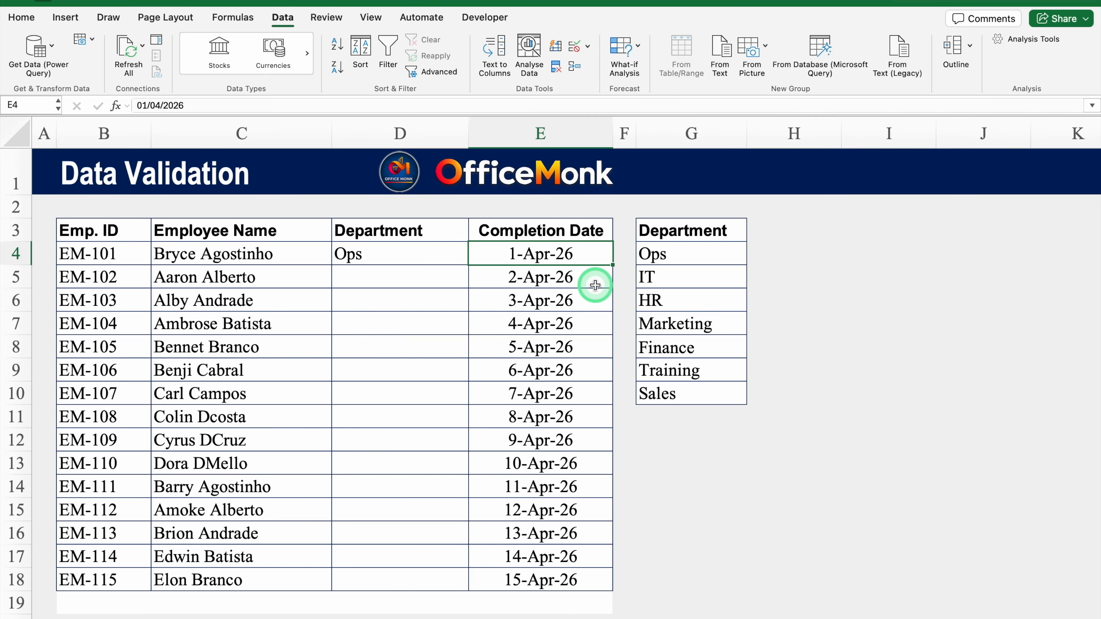
Restrict the Completion Date cells to dates less than or equal to =TODAY().
left_click_drag(585, 252, 569, 571)
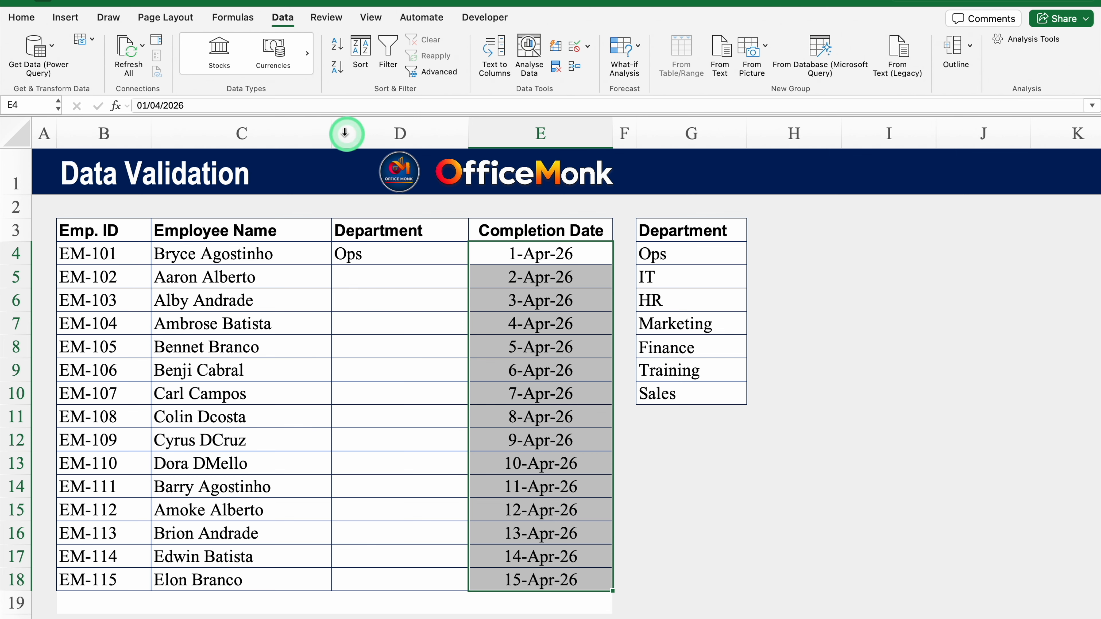
left_click(283, 17)
left_click(524, 76)
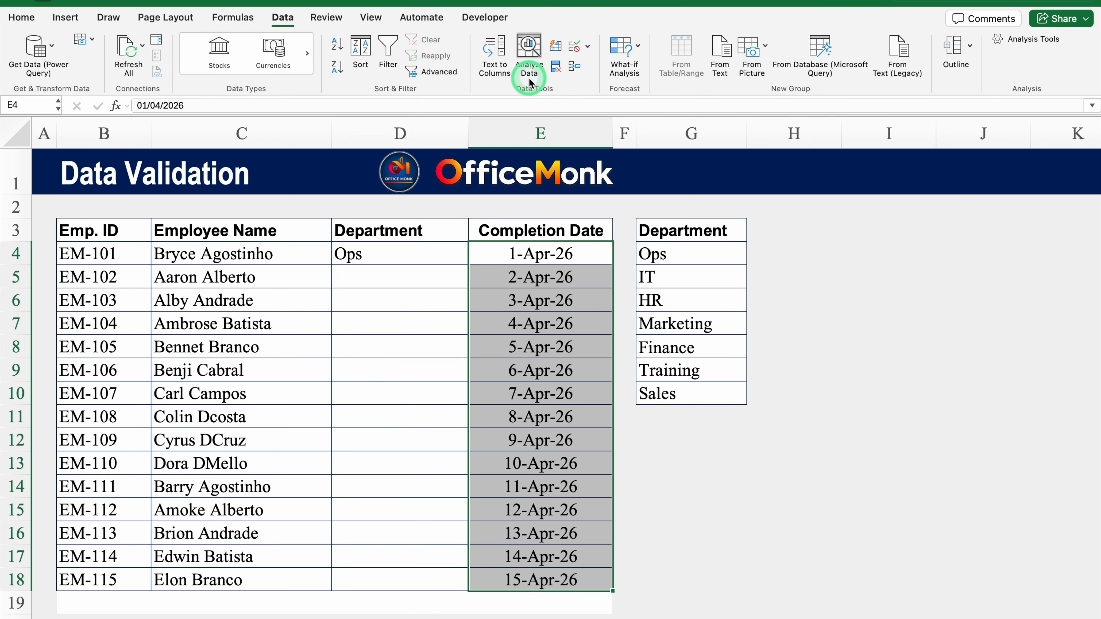
left_click(588, 47)
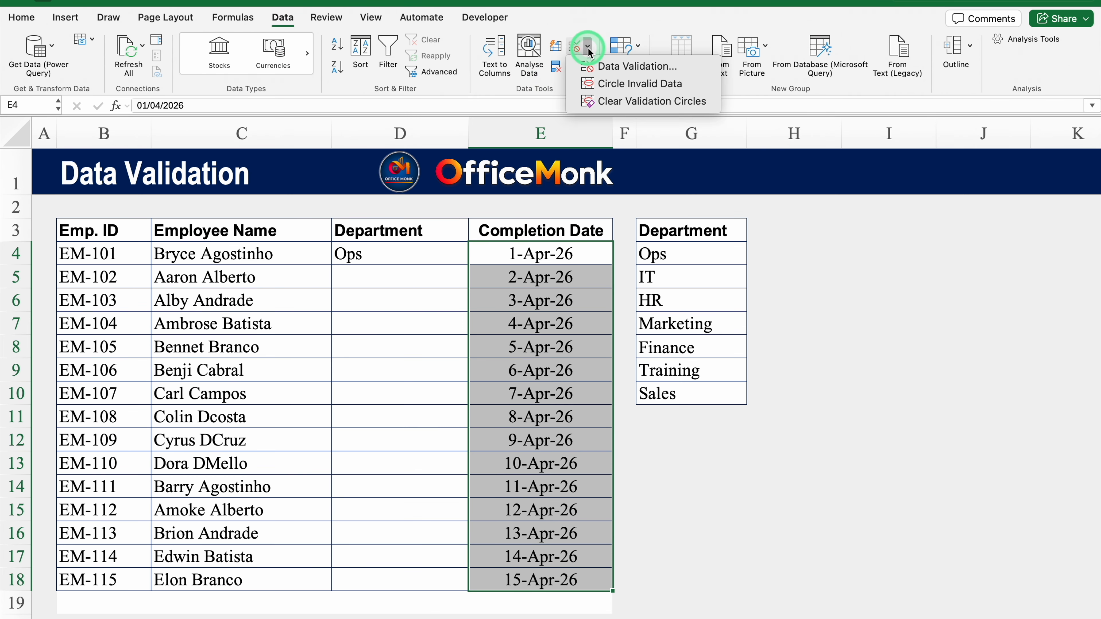
left_click(625, 66)
left_click(481, 119)
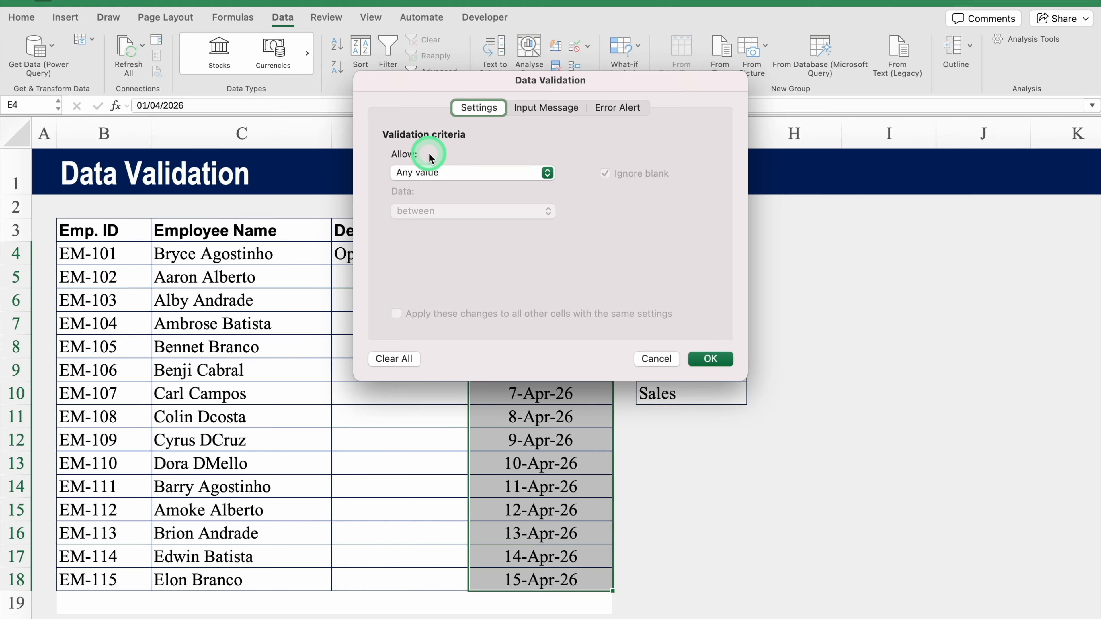
left_click(477, 176)
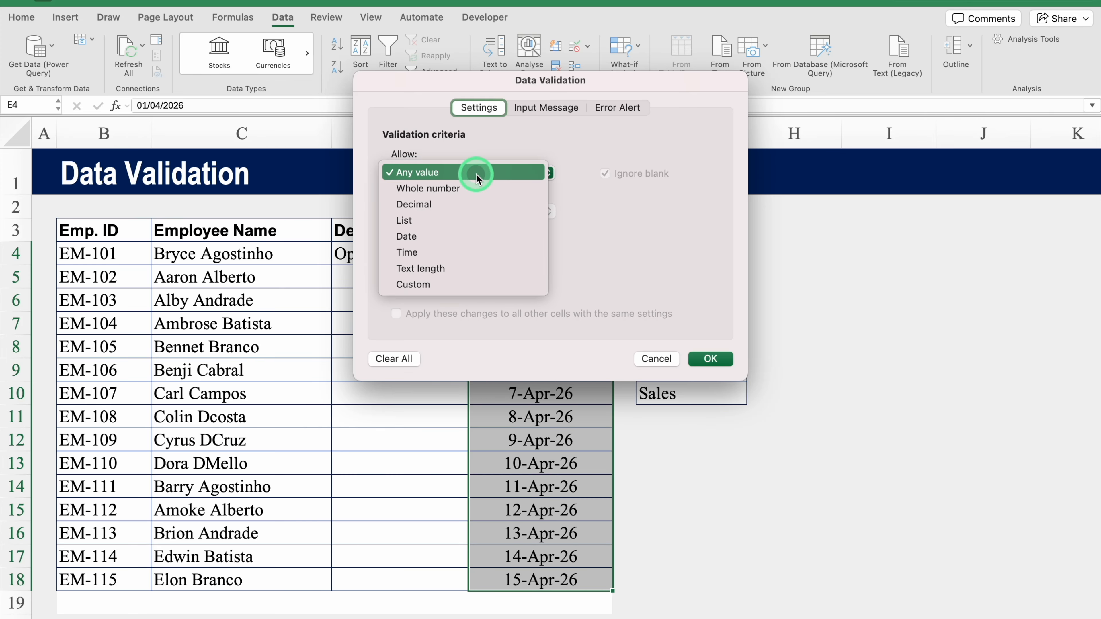
left_click(460, 236)
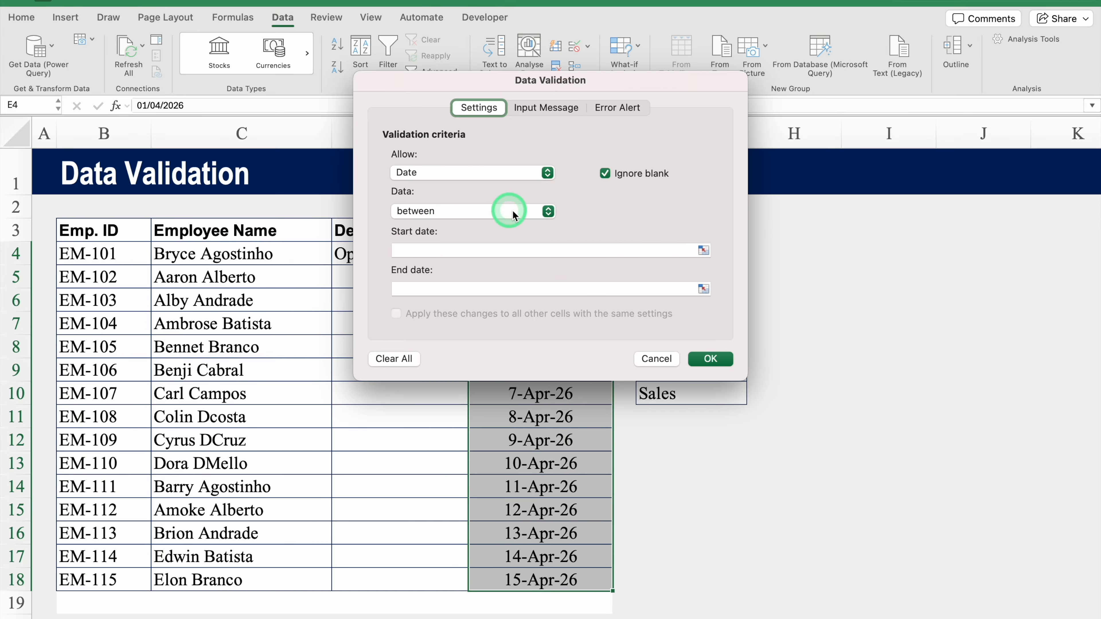
left_click(548, 212)
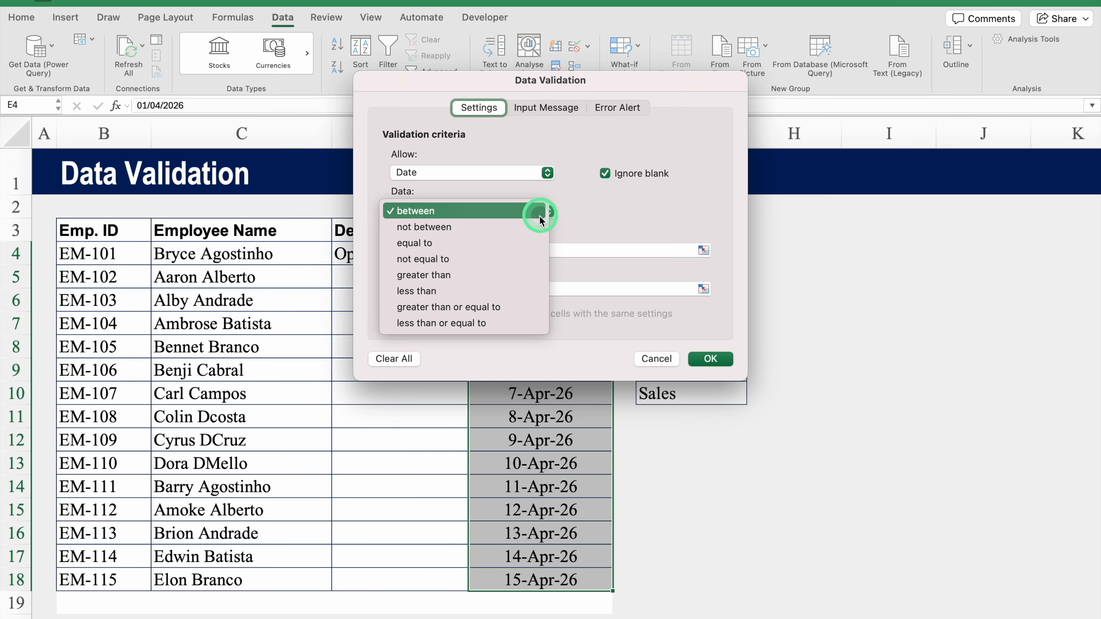
left_click(504, 325)
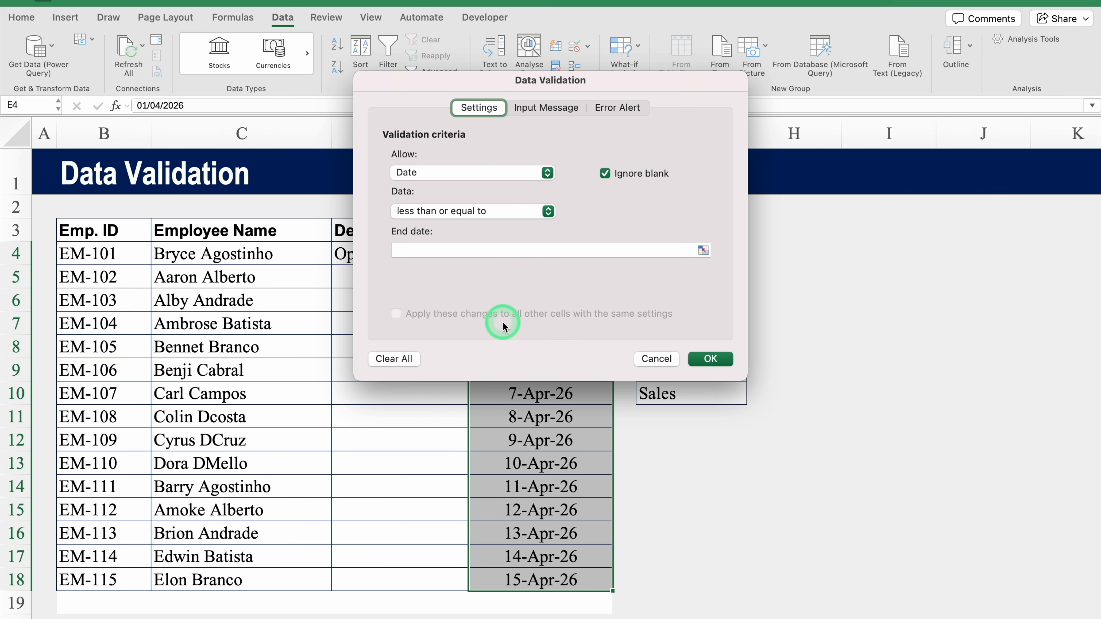
left_click(477, 247)
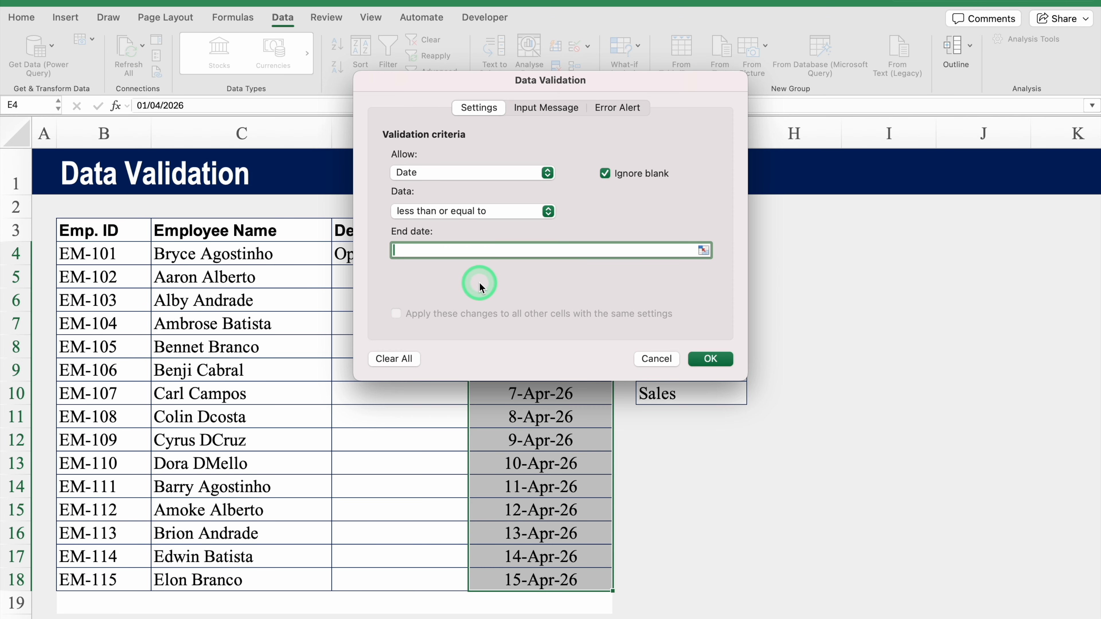
type("=TODAY()")
Add an error alert titled 'Wrong Entry' with the message 'This is a future date'.
left_click(609, 109)
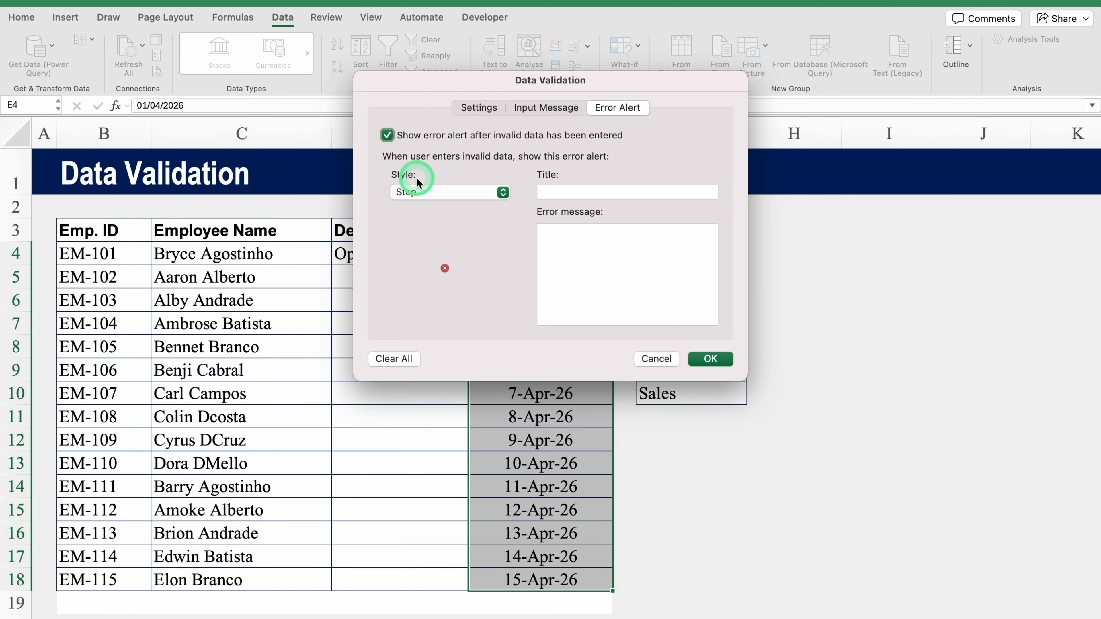
left_click(567, 192)
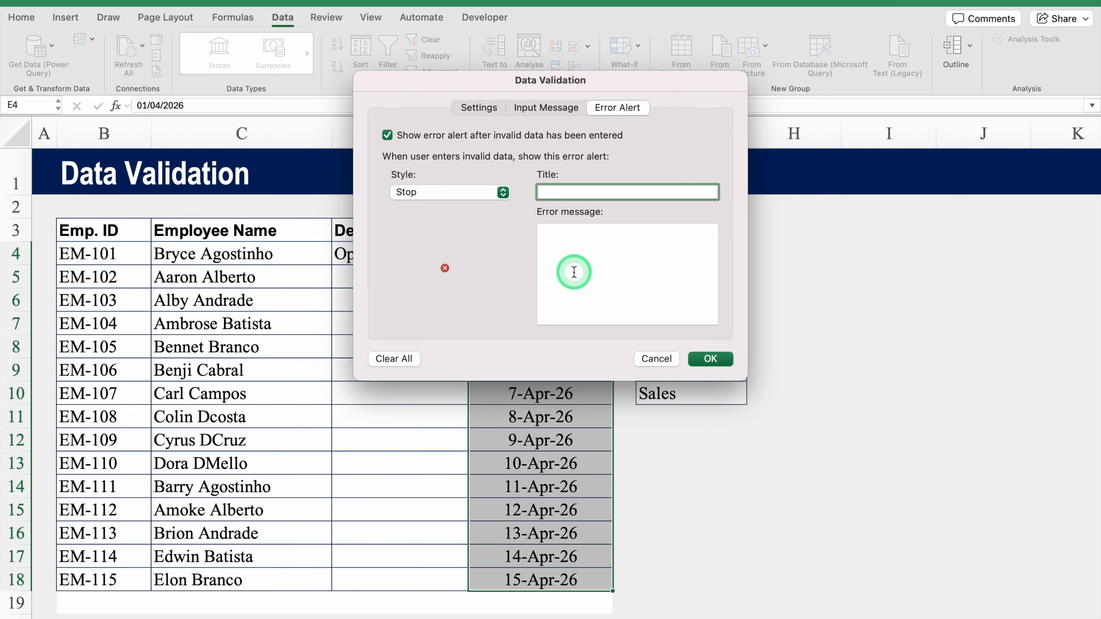
type("Wrong Entry")
left_click(568, 230)
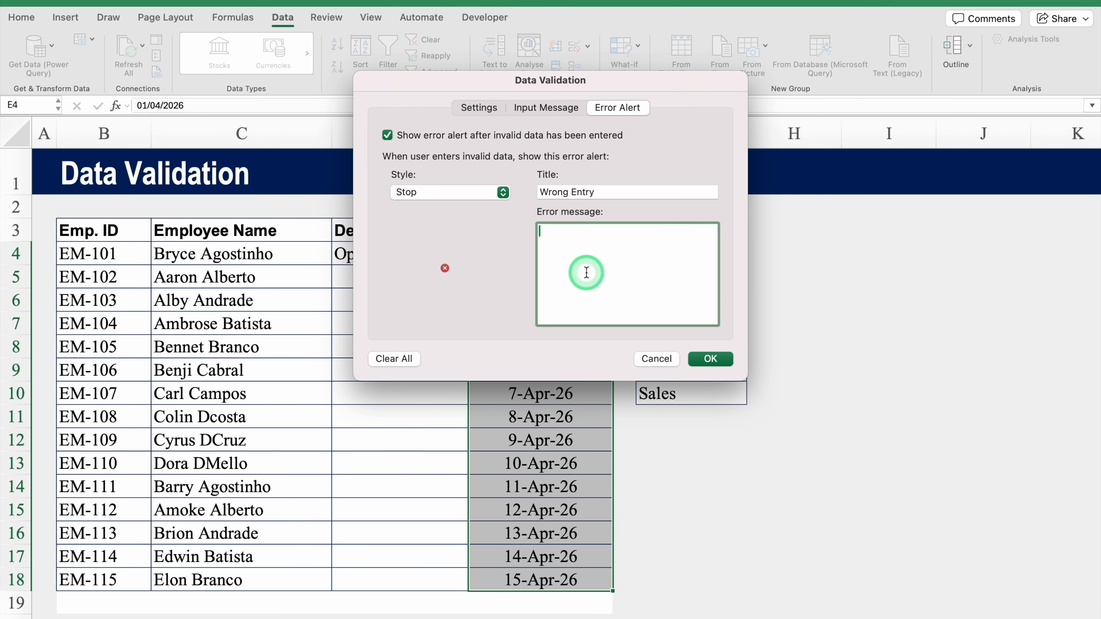
type("This is a future date")
left_click(710, 359)
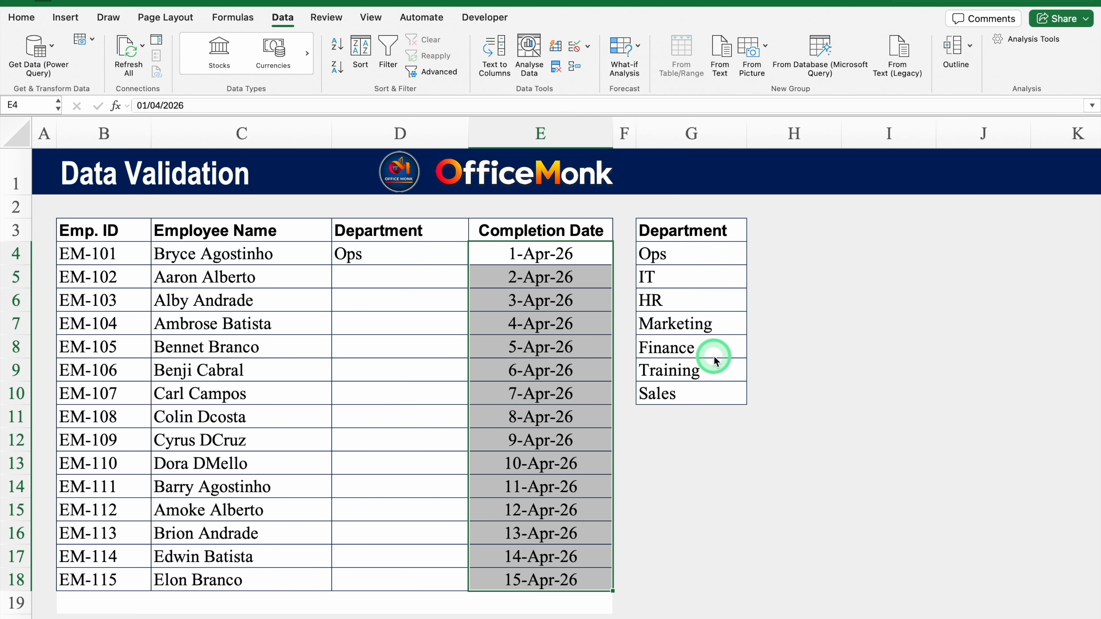
Enter =TODAY() in G12 and apply the 14 March 2012 date format so it reads 08 May 2026.
left_click(679, 442)
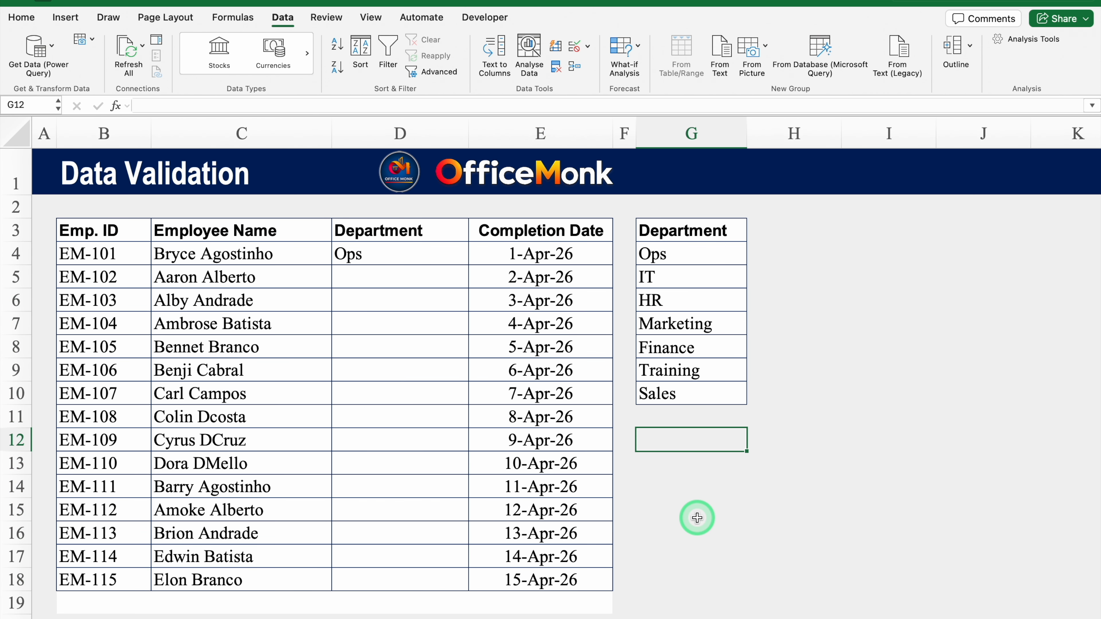
type("=T")
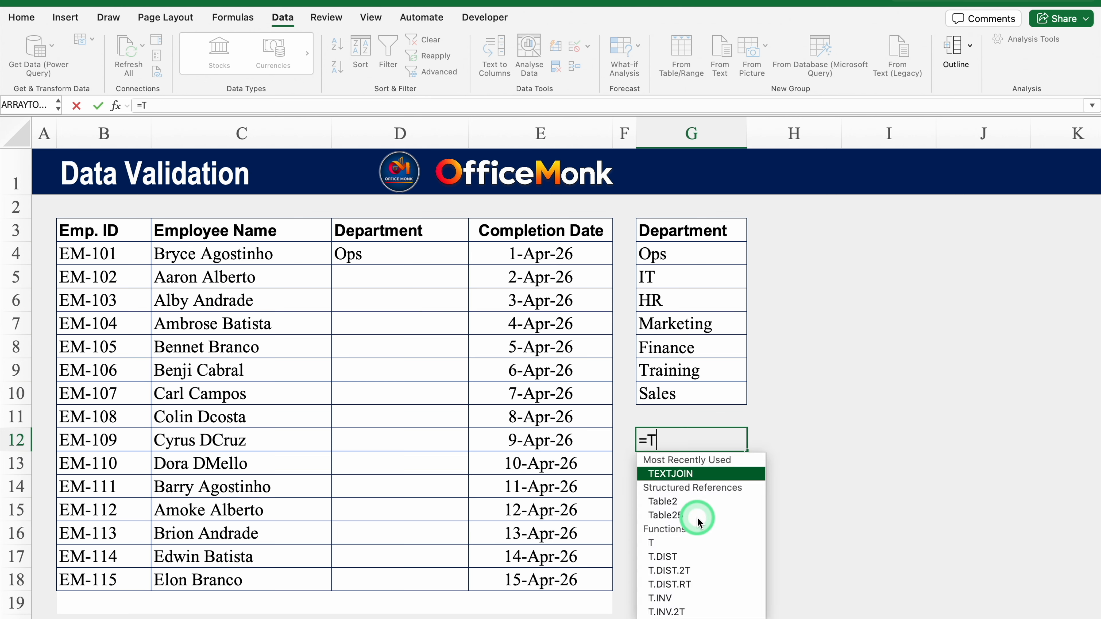
type("ODAY")
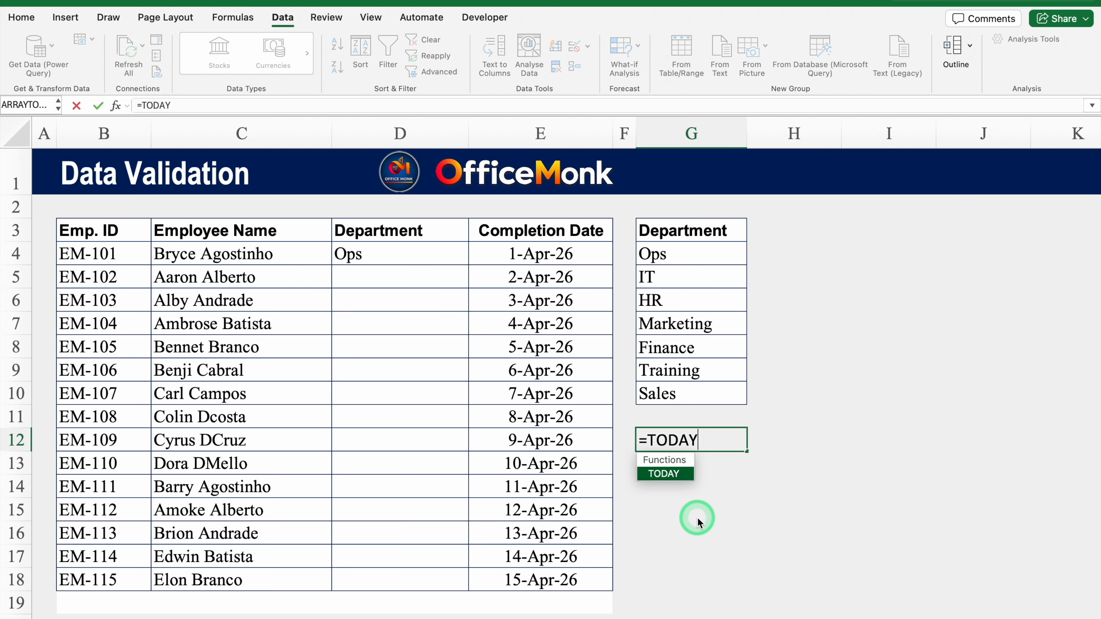
type("()")
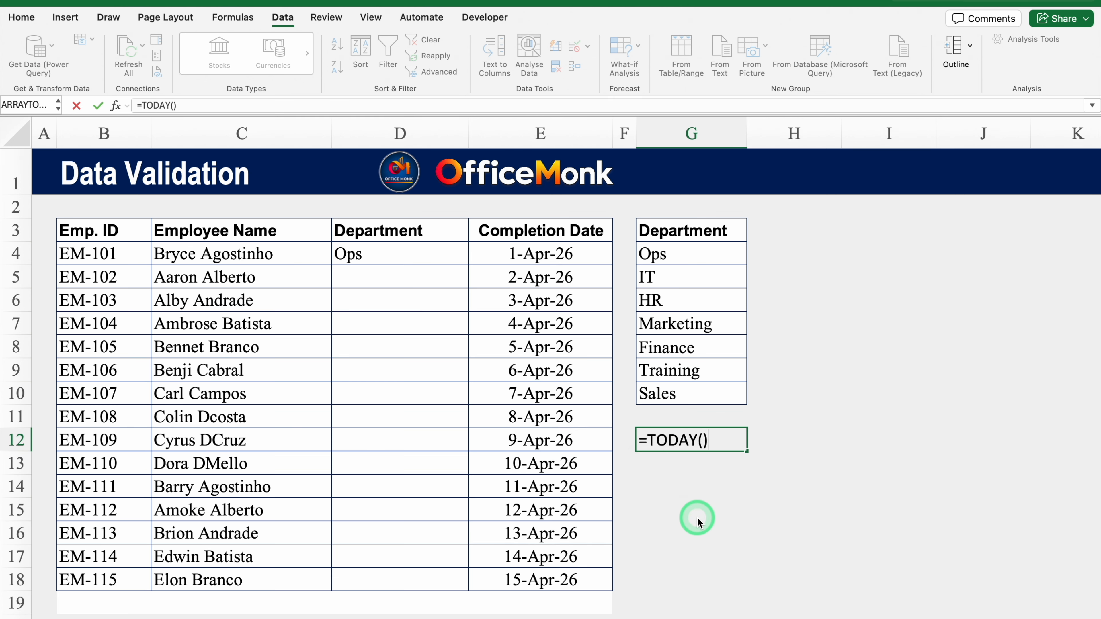
key("Return")
left_click(702, 440)
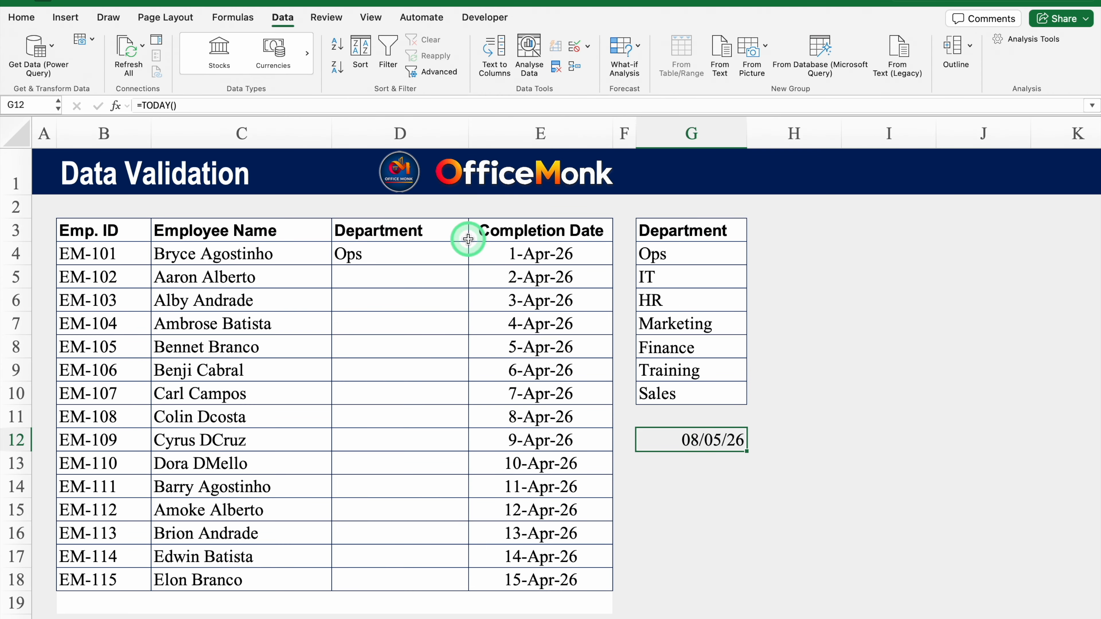
key("super+1")
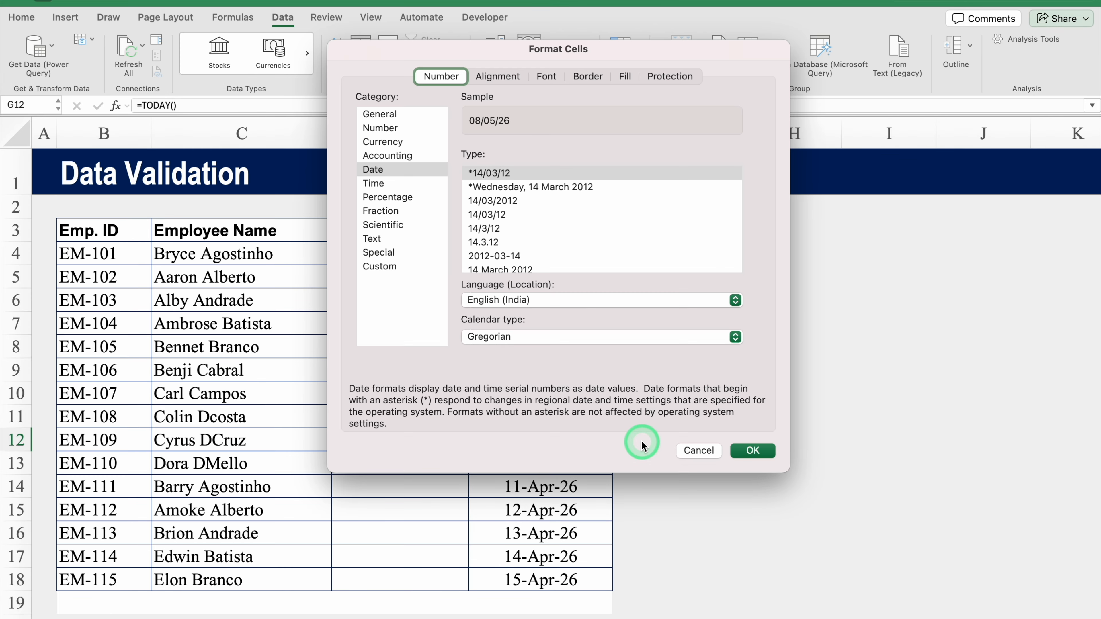
left_click(401, 170)
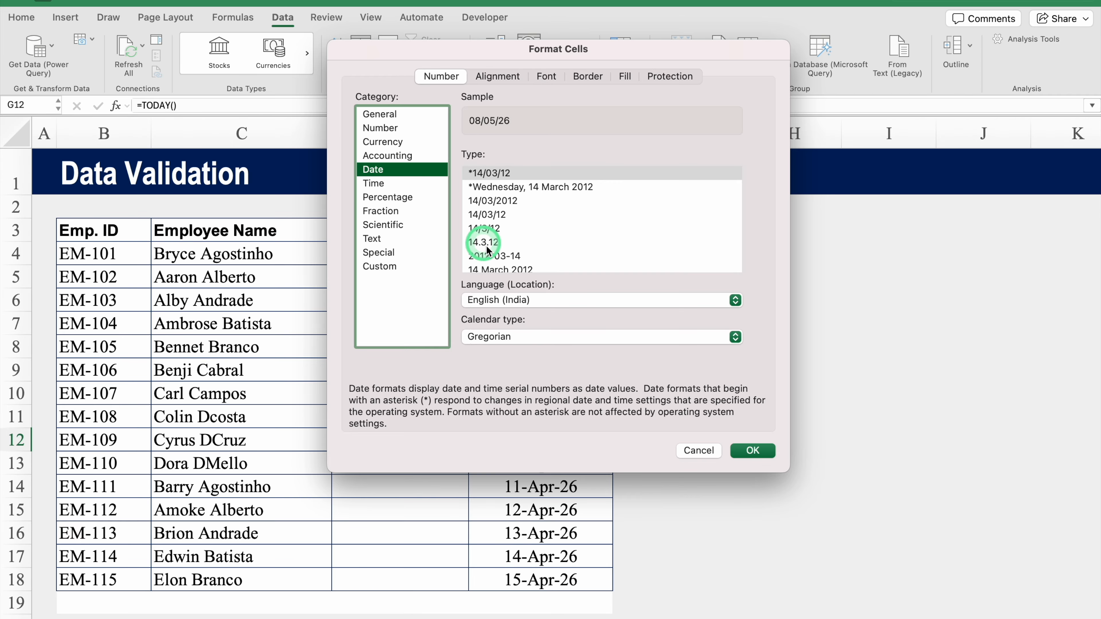
left_click(504, 270)
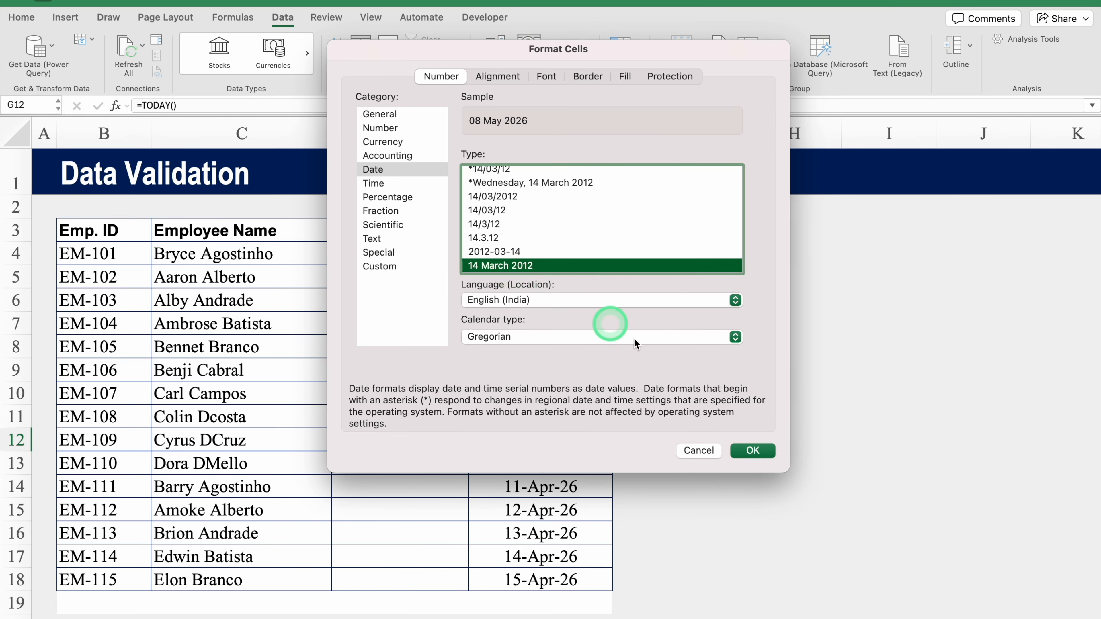
left_click(753, 451)
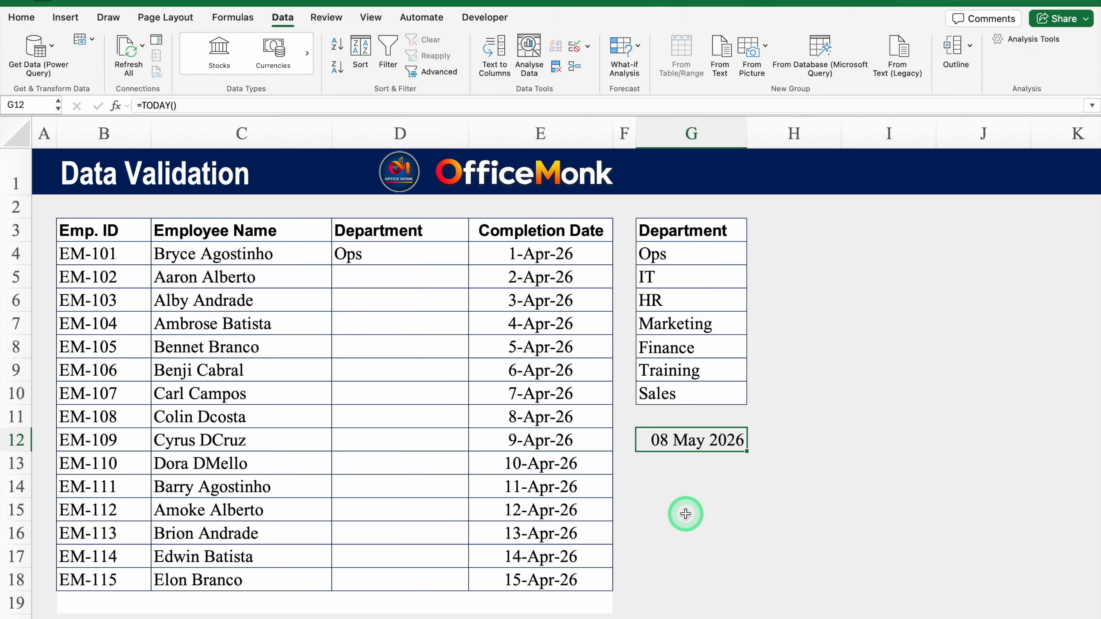
left_click(573, 372)
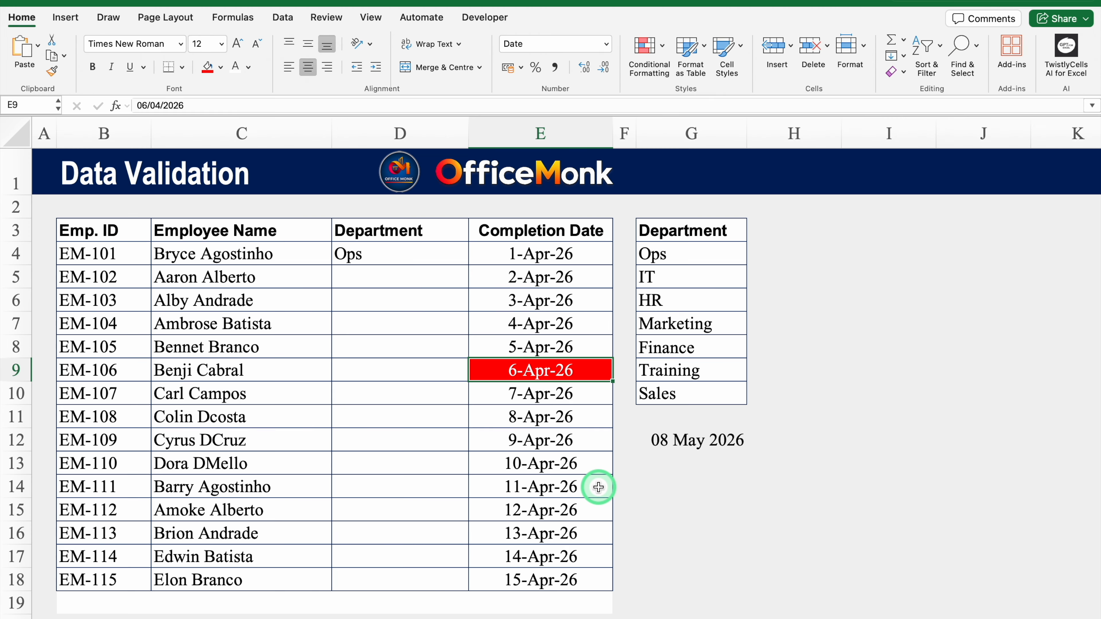
Try future dates 8/05/2026 and 9/05/2026 in E9, cancel the Wrong Entry alert, then enter 1/5/2026.
type("8/05/2026")
key("Return")
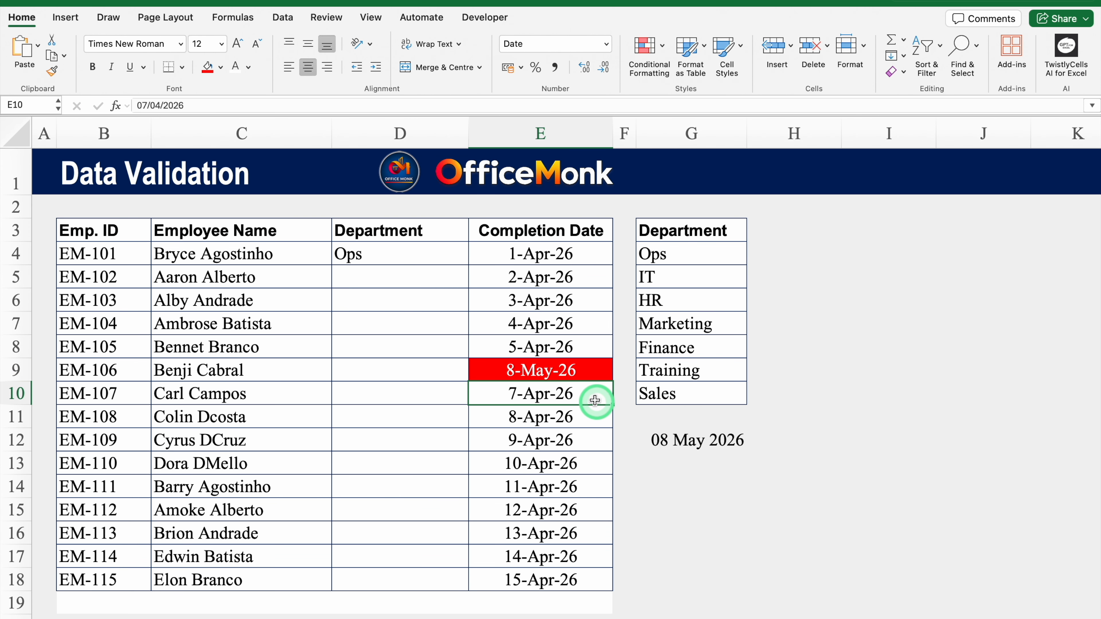
left_click(581, 370)
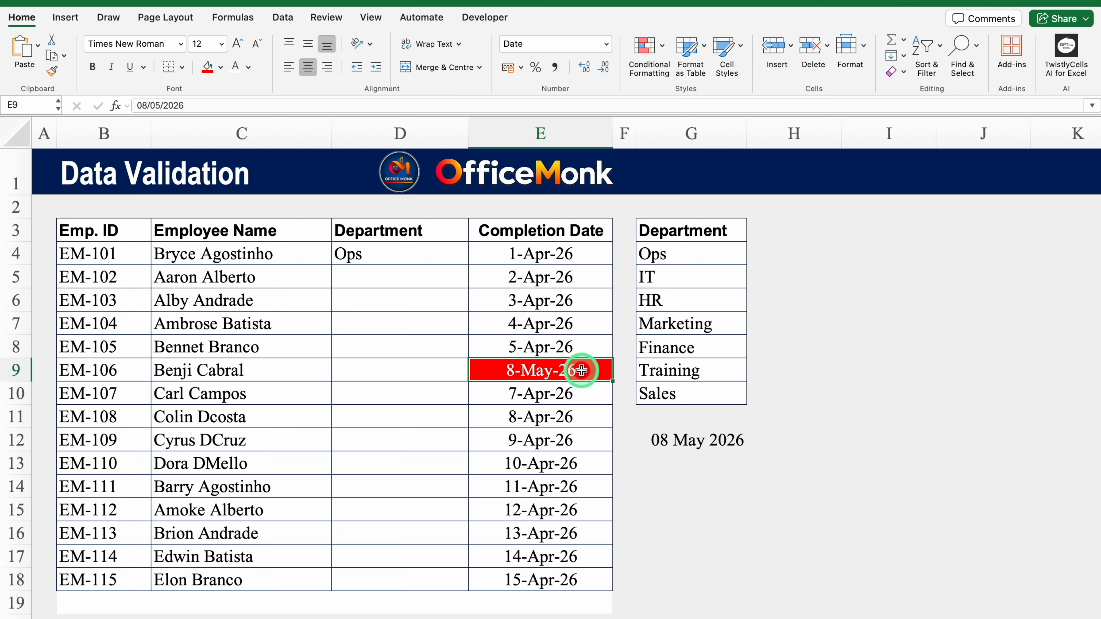
key("Delete")
type("9/05/2026")
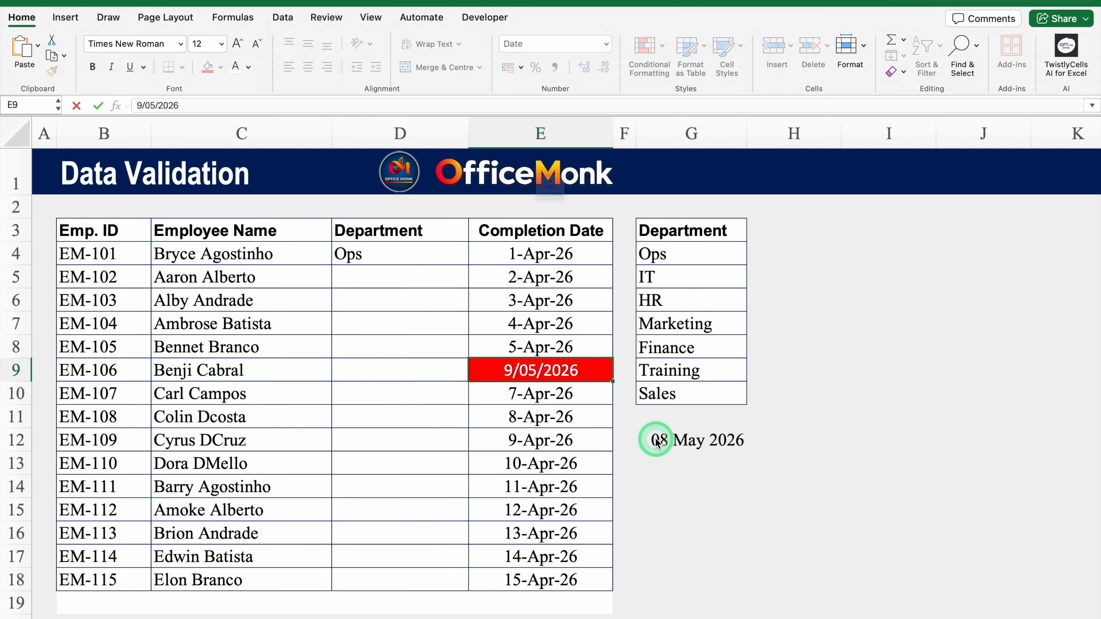
key("Return")
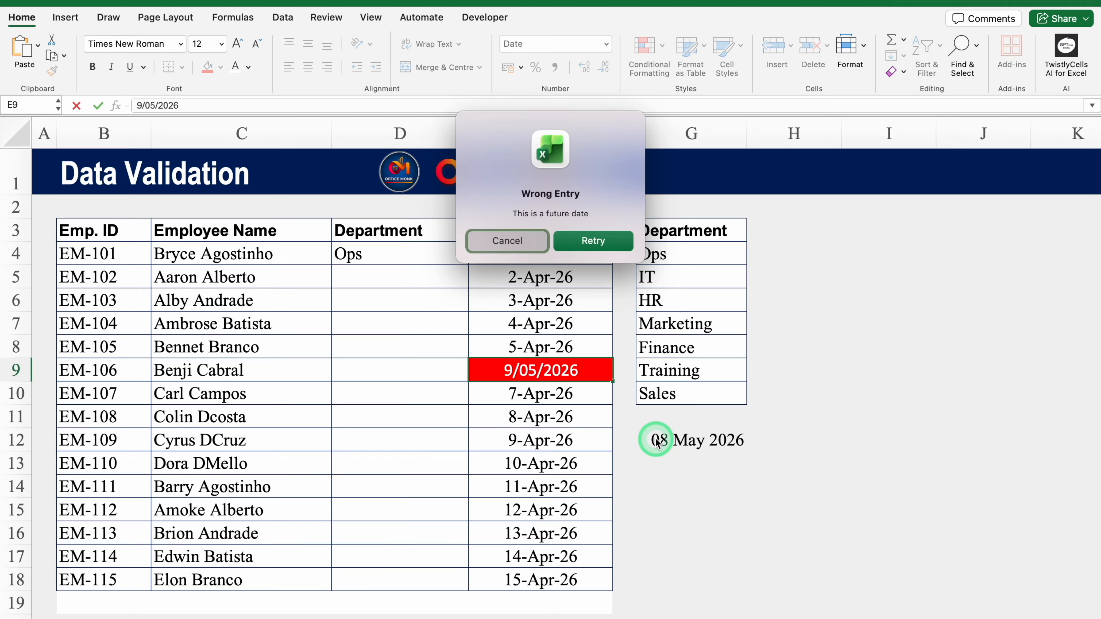
left_click(518, 240)
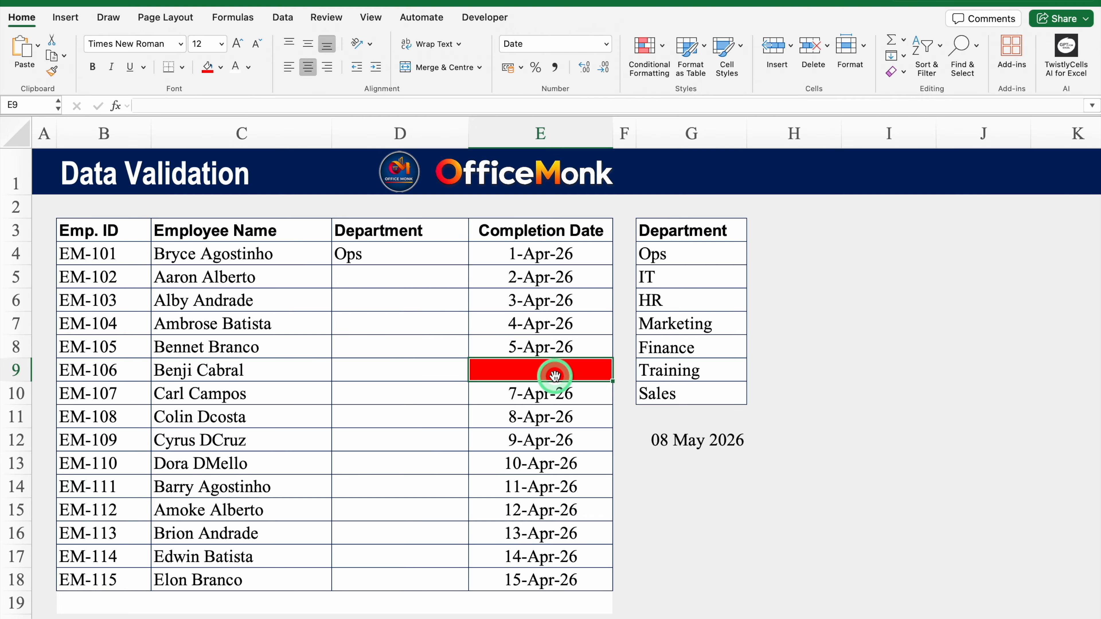
type("1/5/2026")
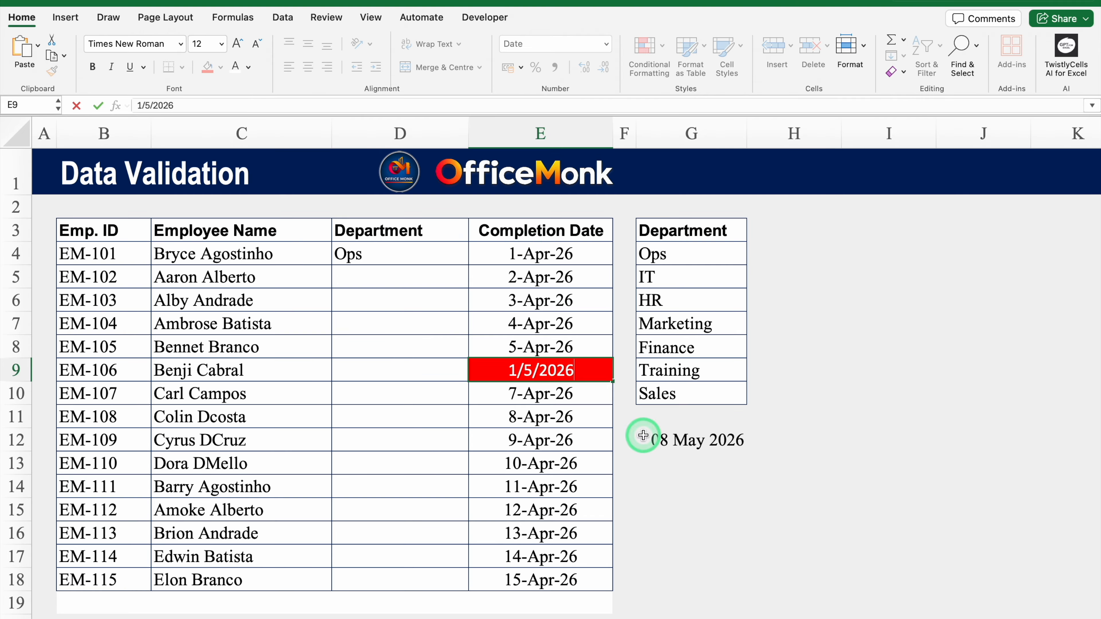
key("Return")
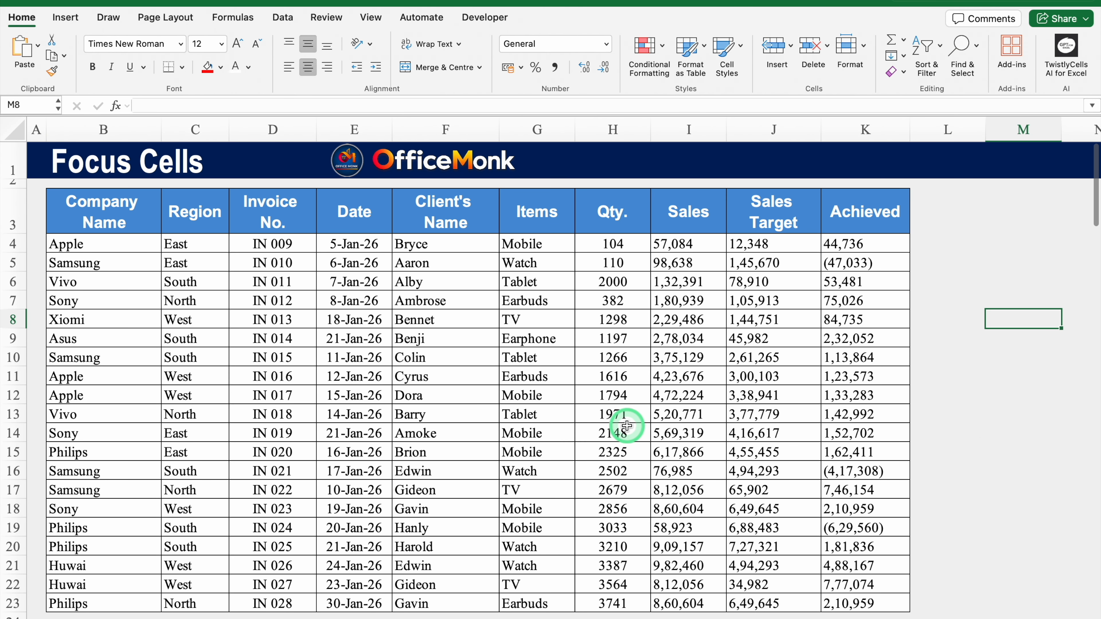
Turn on Focus Cell row-and-column highlighting on the sales table.
left_click(630, 416)
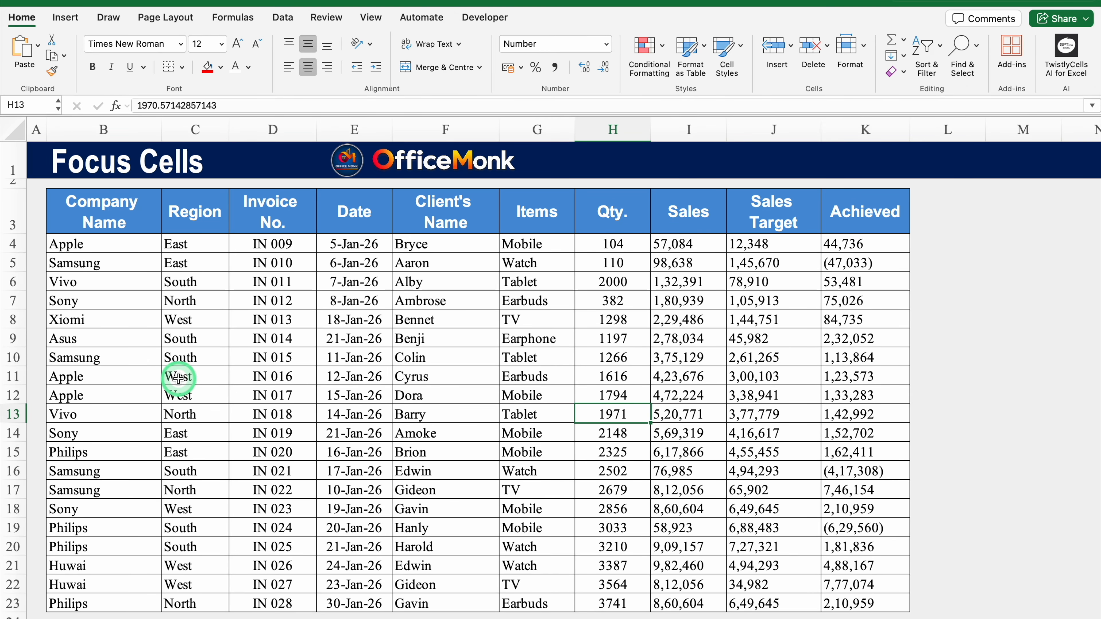
left_click(372, 18)
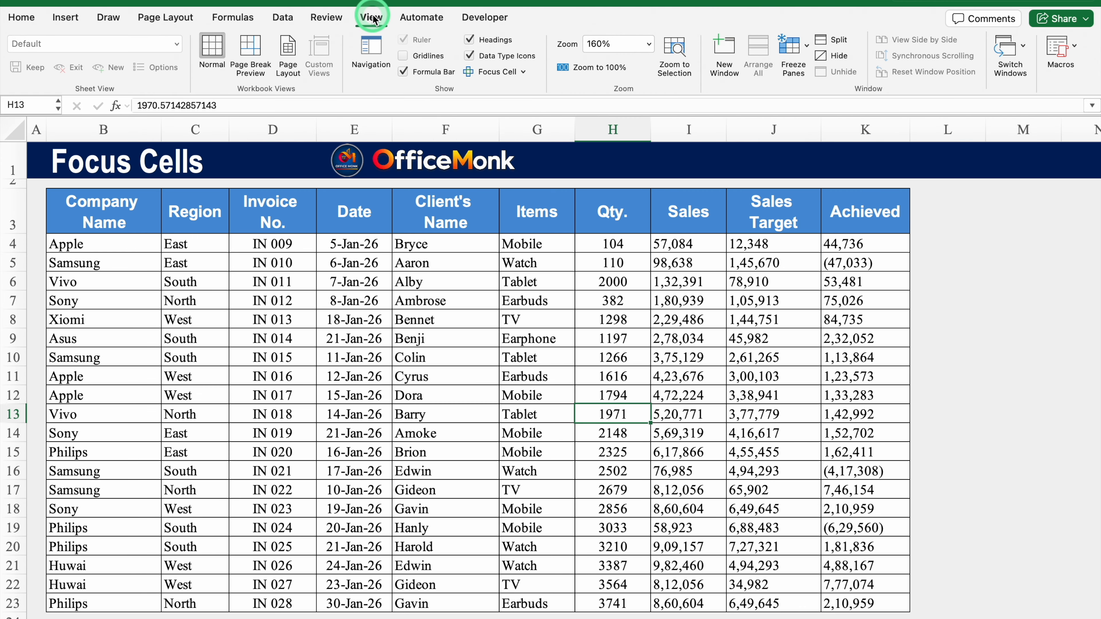
left_click(491, 77)
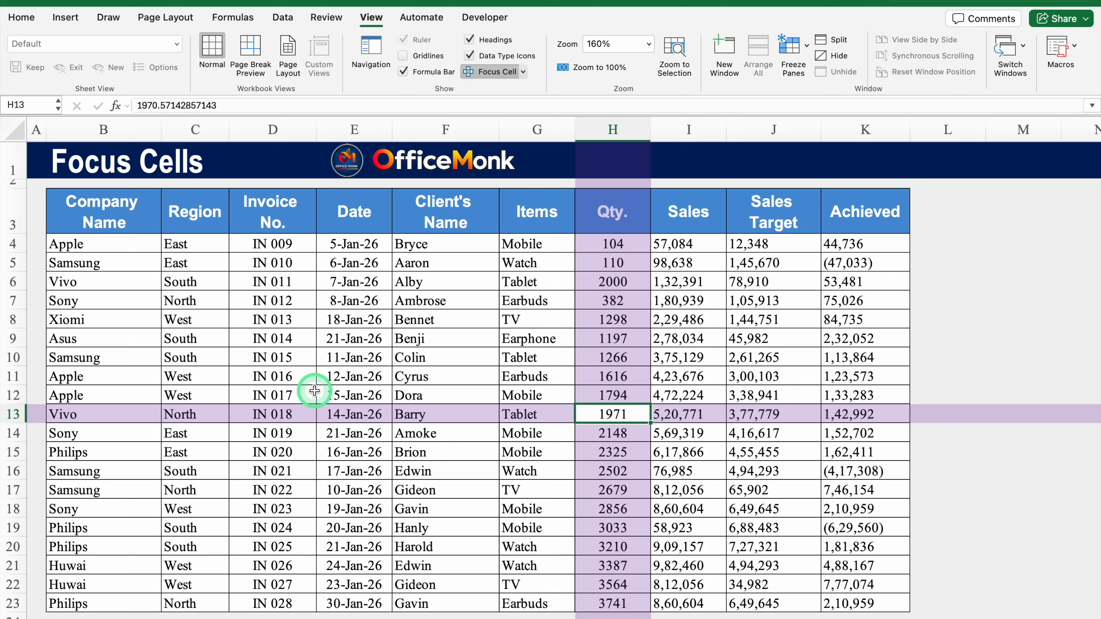
left_click(376, 300)
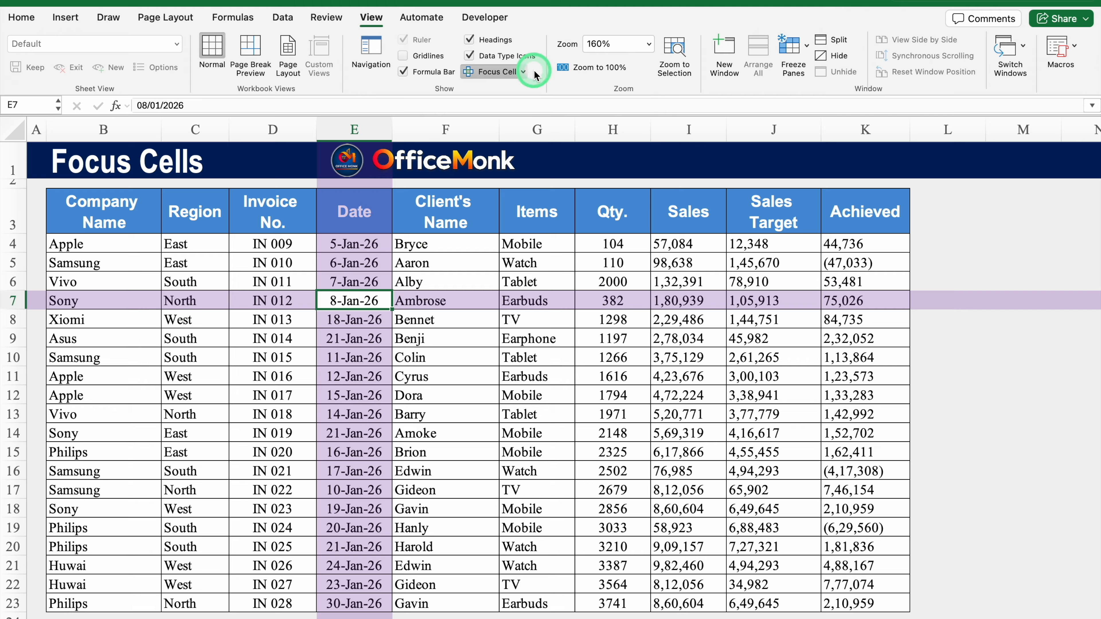
Change the Focus Cell colour to yellow, then switch Focus Cell highlighting off.
left_click(526, 73)
left_click(536, 109)
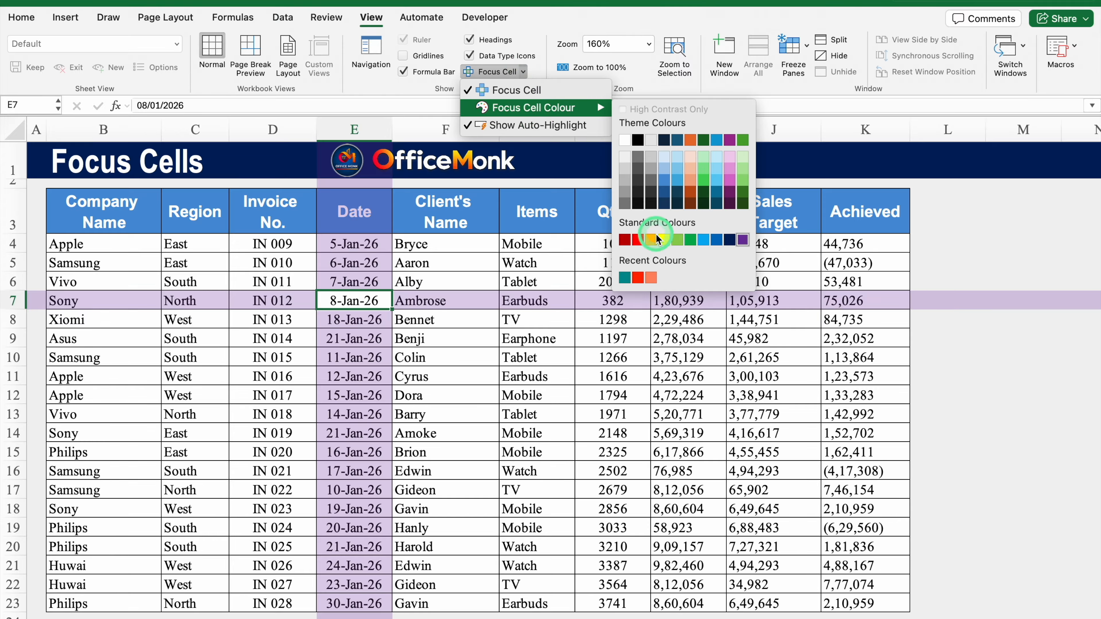
left_click(664, 240)
left_click(752, 372)
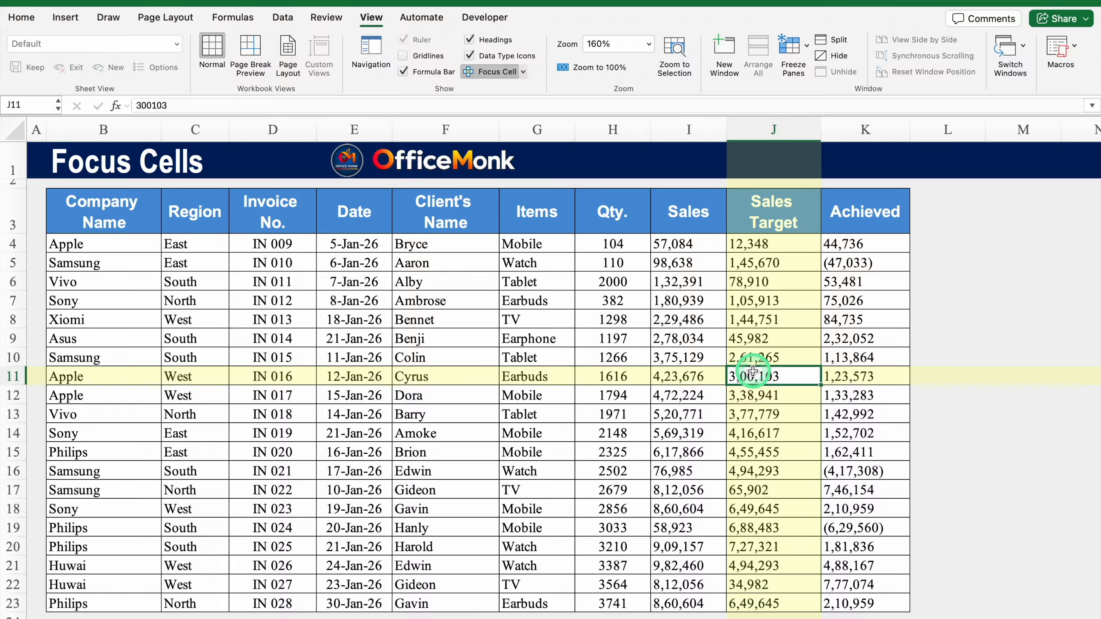
left_click(496, 78)
left_click(498, 364)
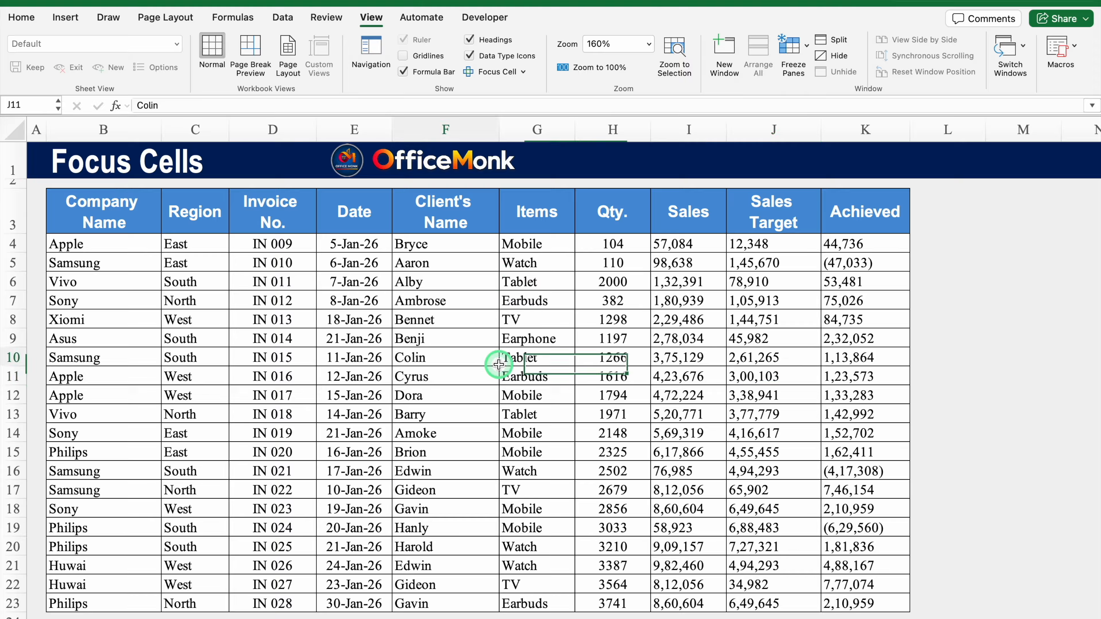
Enter Office and Monk as examples in D4:E4 and Flash Fill the First Name column.
left_click(564, 388)
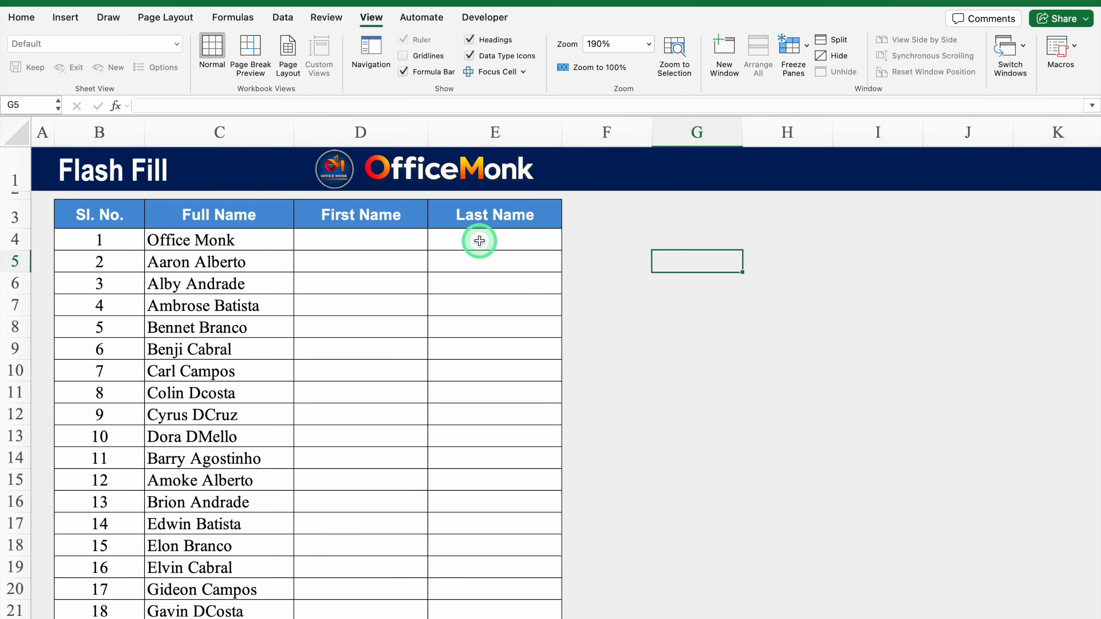
left_click(332, 240)
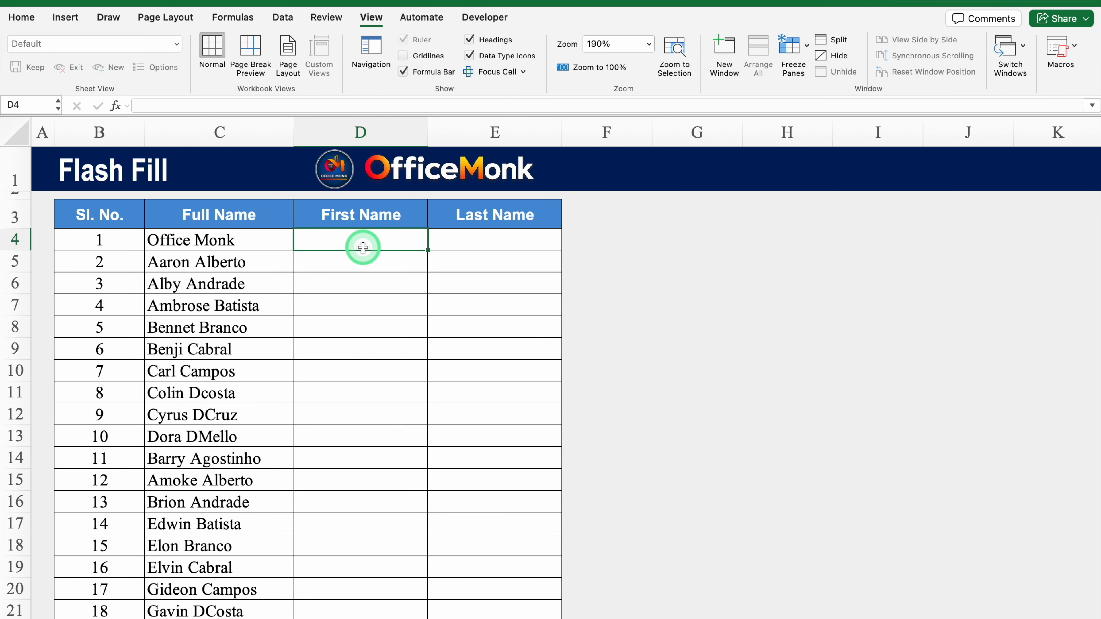
type("Office")
key("Tab")
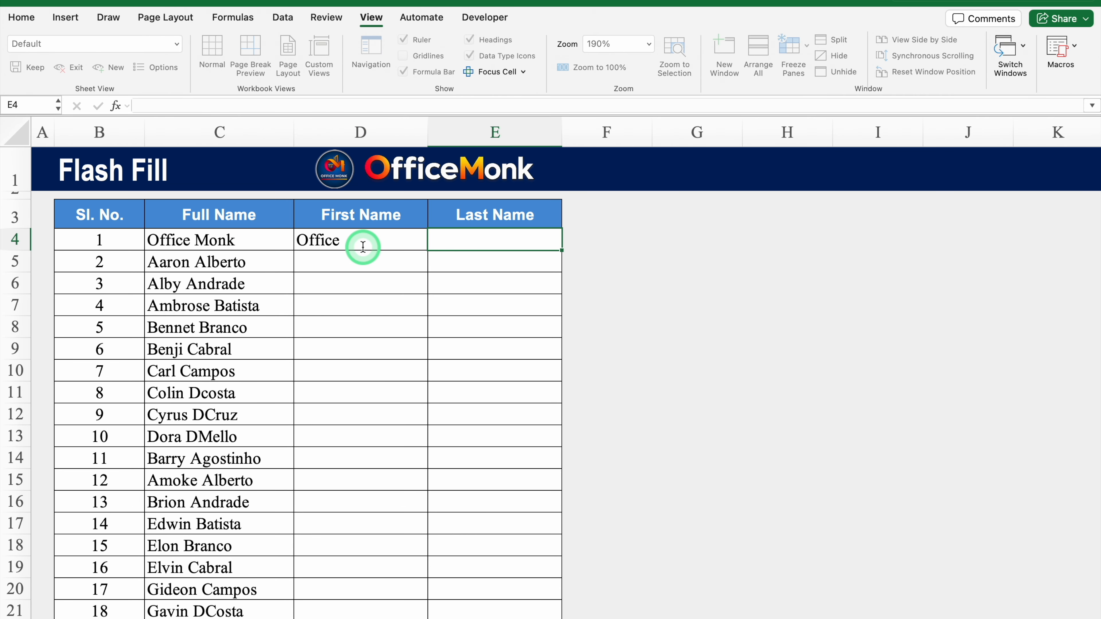
type("Monk")
key("Return")
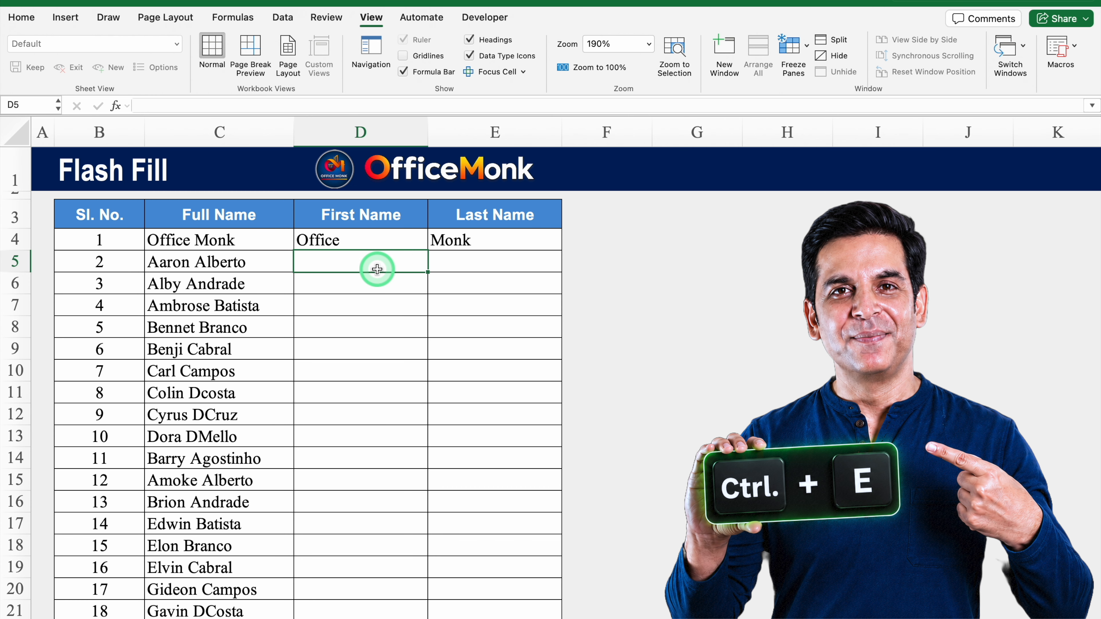
key("ctrl+e")
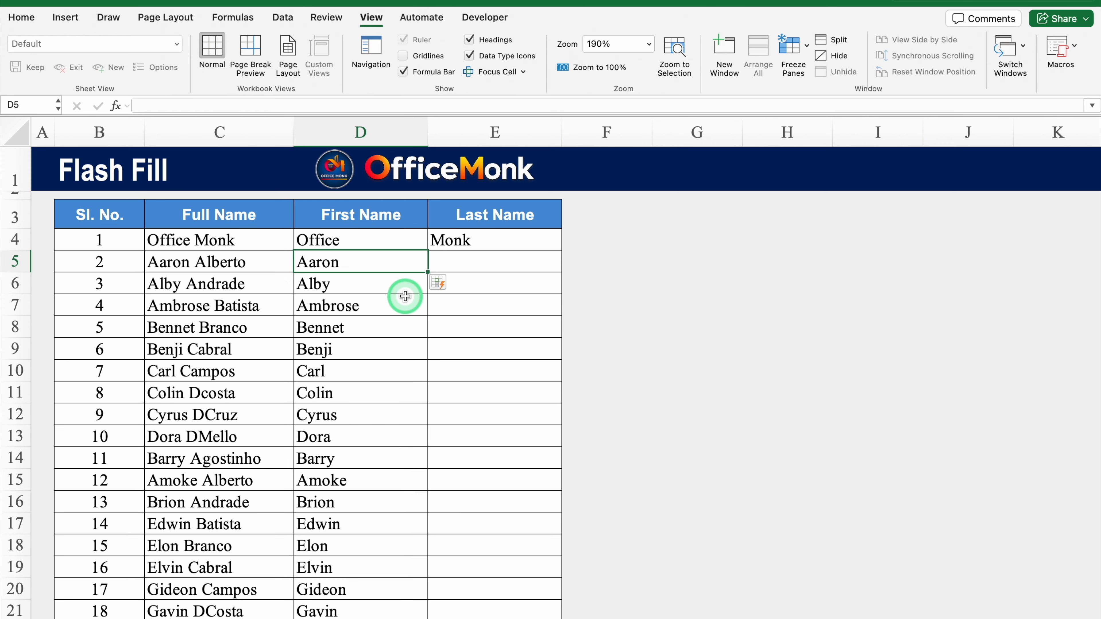
Flash Fill the Last Name column with Ctrl+E, then undo that fill.
left_click(485, 262)
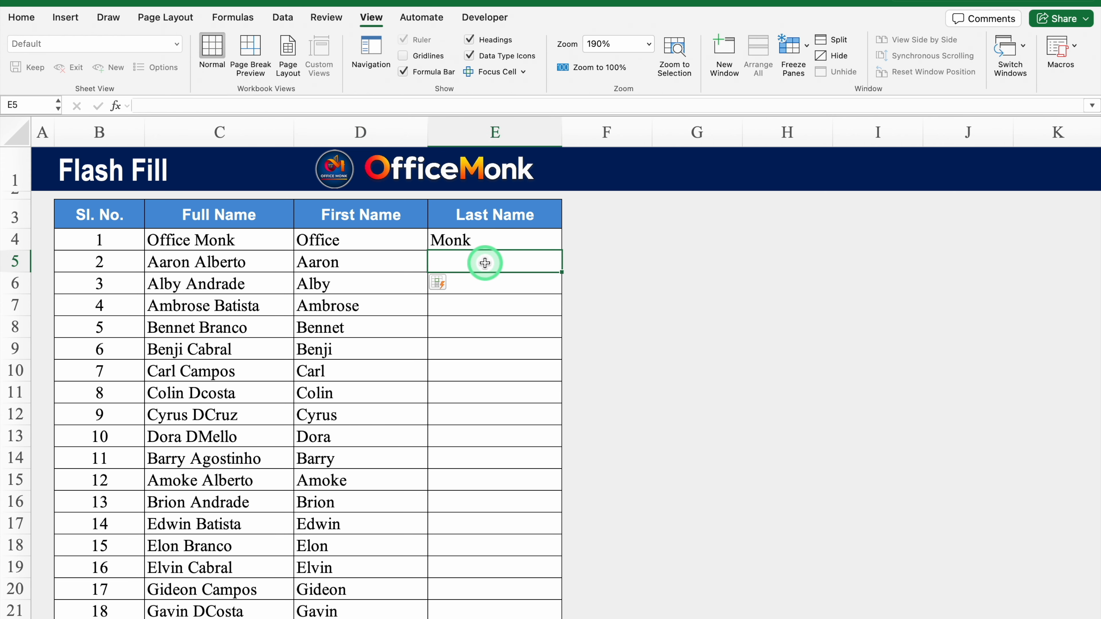
key("ctrl+e")
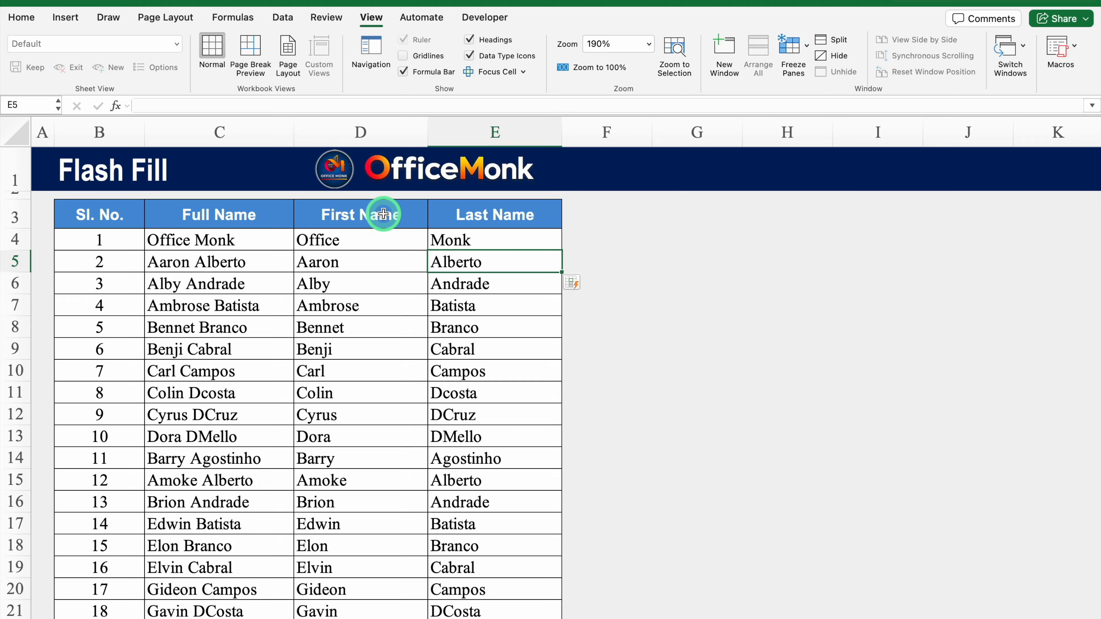
key("super+z")
key("super+z")
key("super+z")
key("super+z")
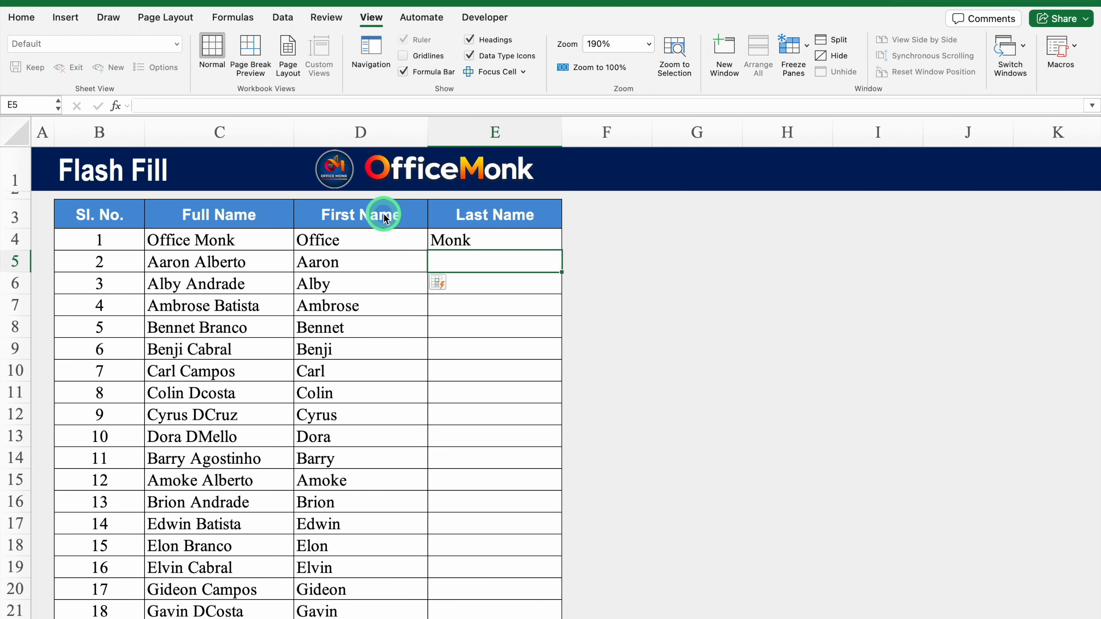
Undo the earlier changes so D3 and E3 read Last Name and First Name again.
left_click(393, 219)
left_click(470, 214)
key("super+z")
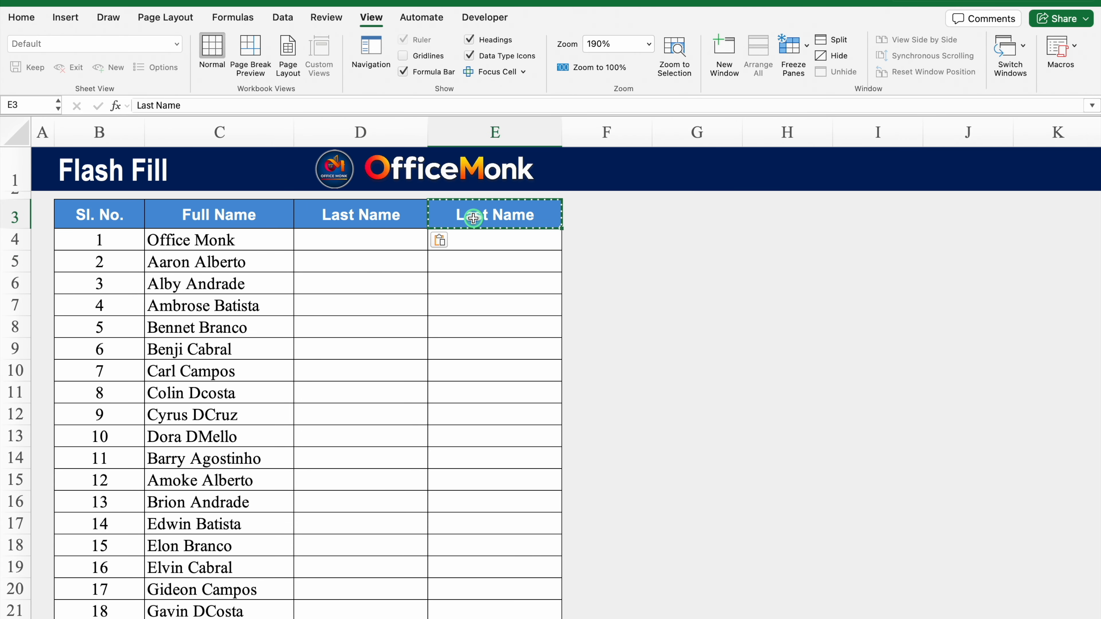
double_click(488, 213)
key("super+z")
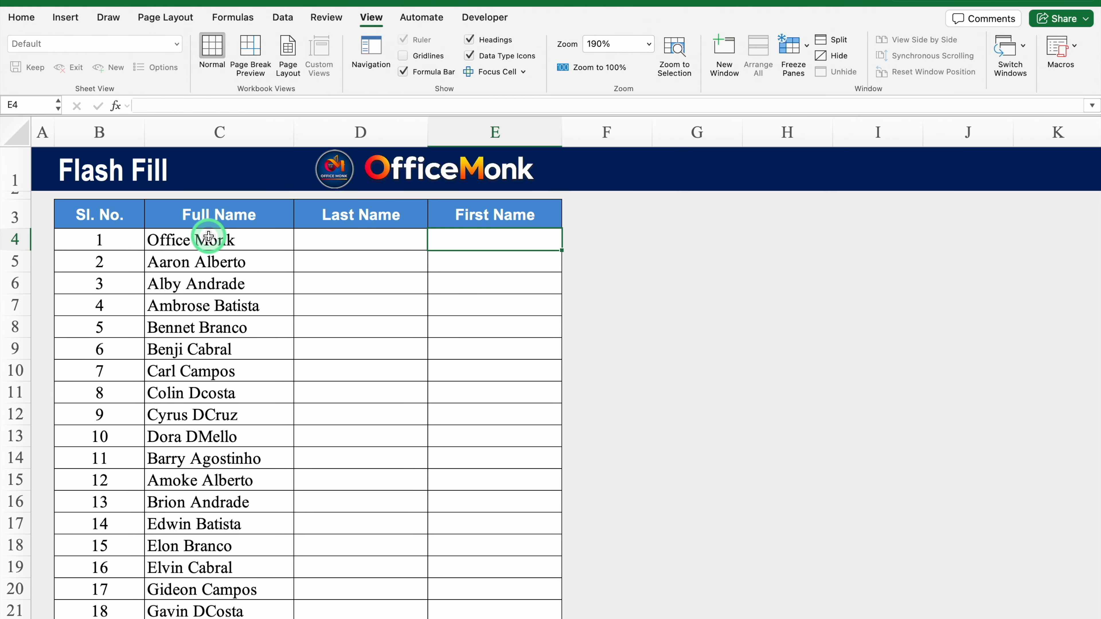
left_click(233, 237)
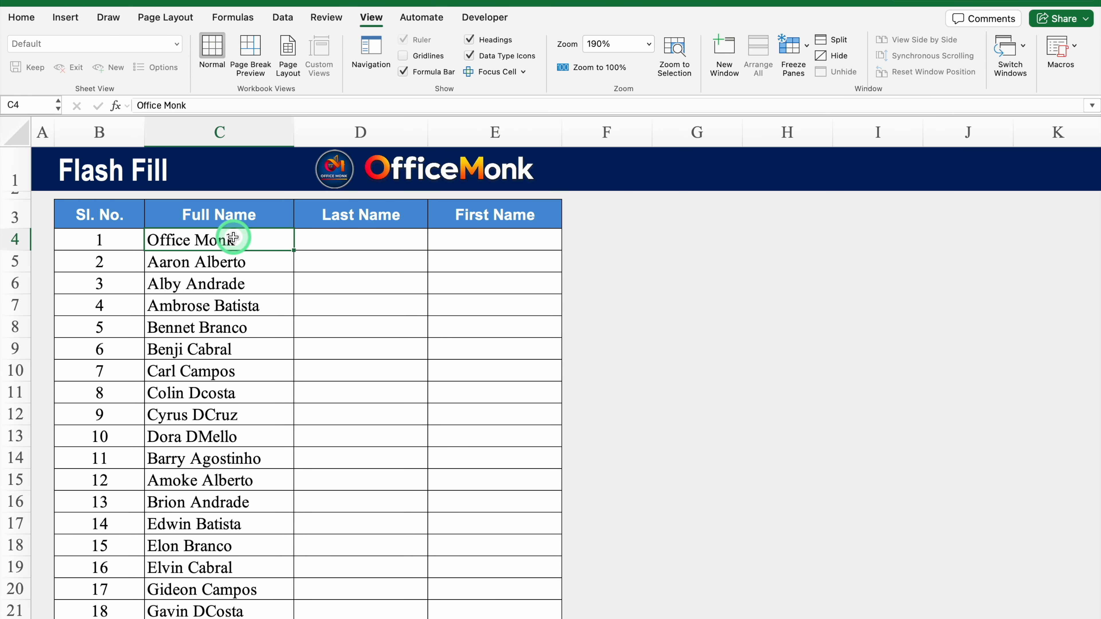
left_click(248, 350)
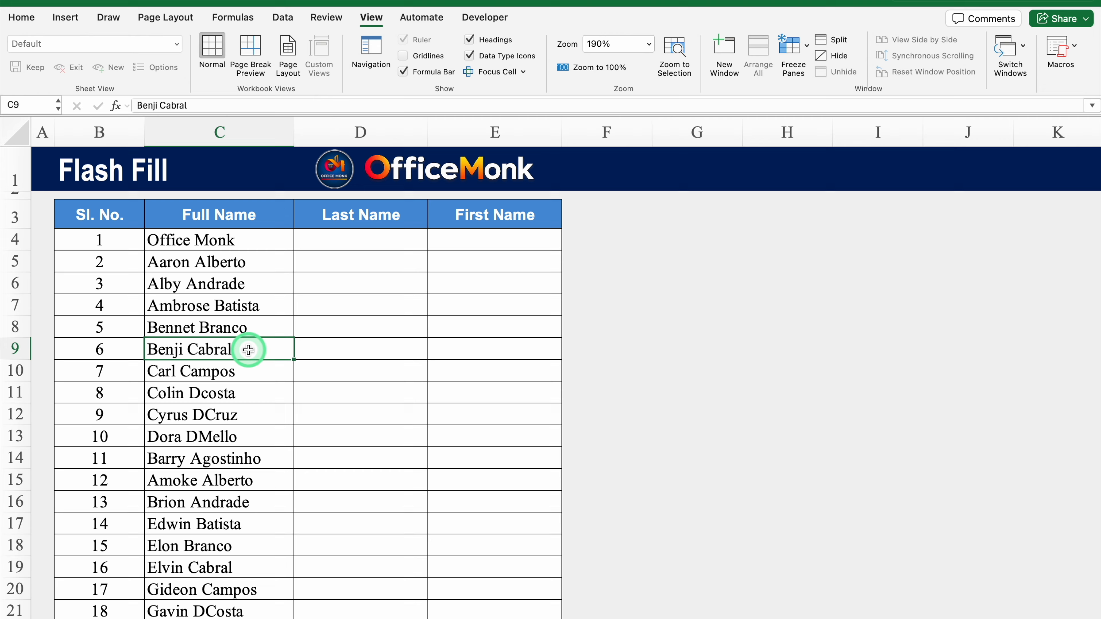
key("super+c")
left_click_drag(334, 350, 467, 351)
key("super+v")
Edit D9 down to Cabral and E9 down to Benji as split examples.
left_click(361, 131)
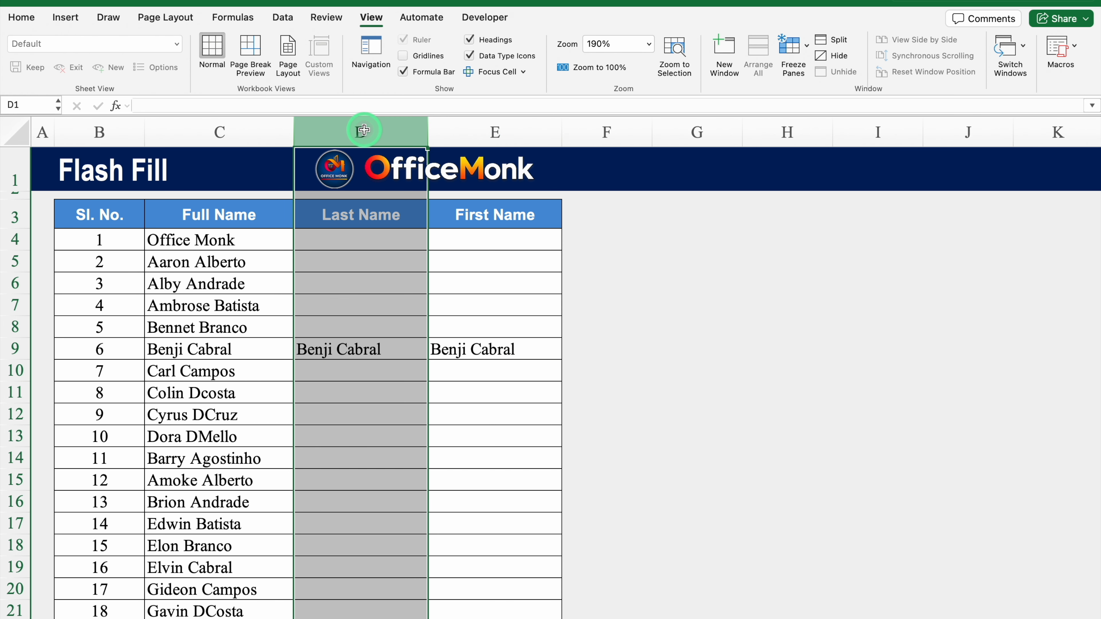
double_click(385, 345)
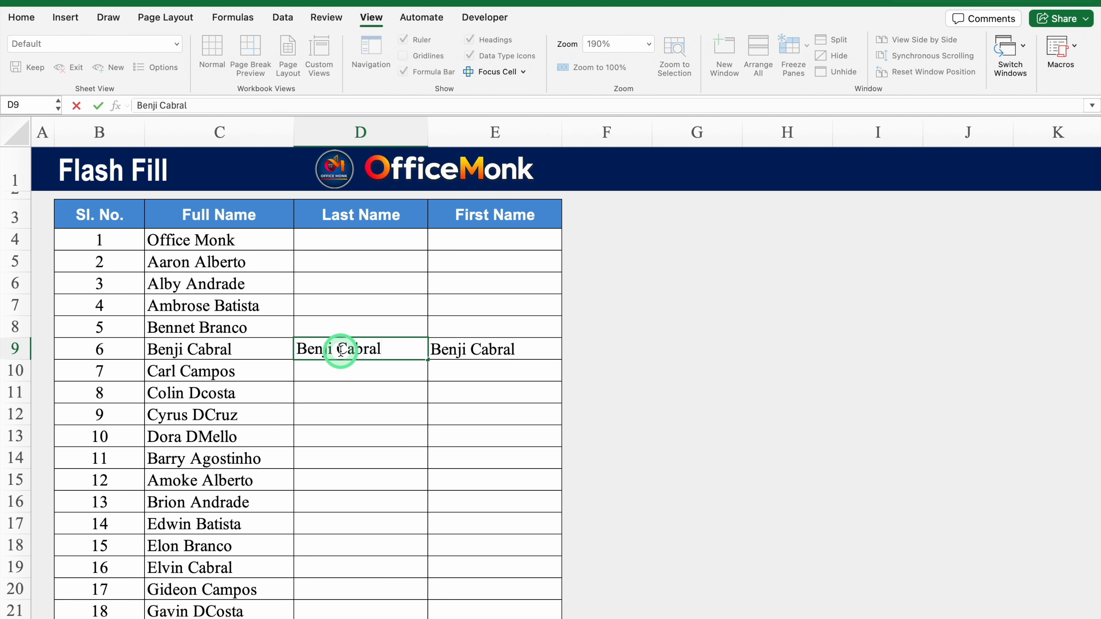
left_click_drag(339, 351, 268, 350)
key("BackSpace")
left_click(492, 347)
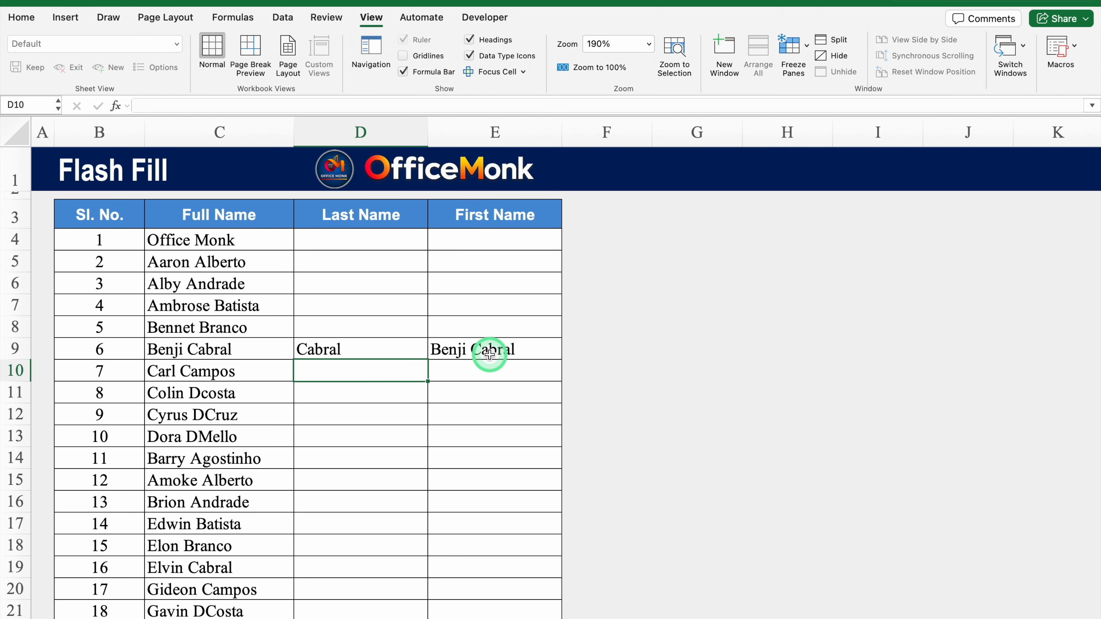
double_click(538, 347)
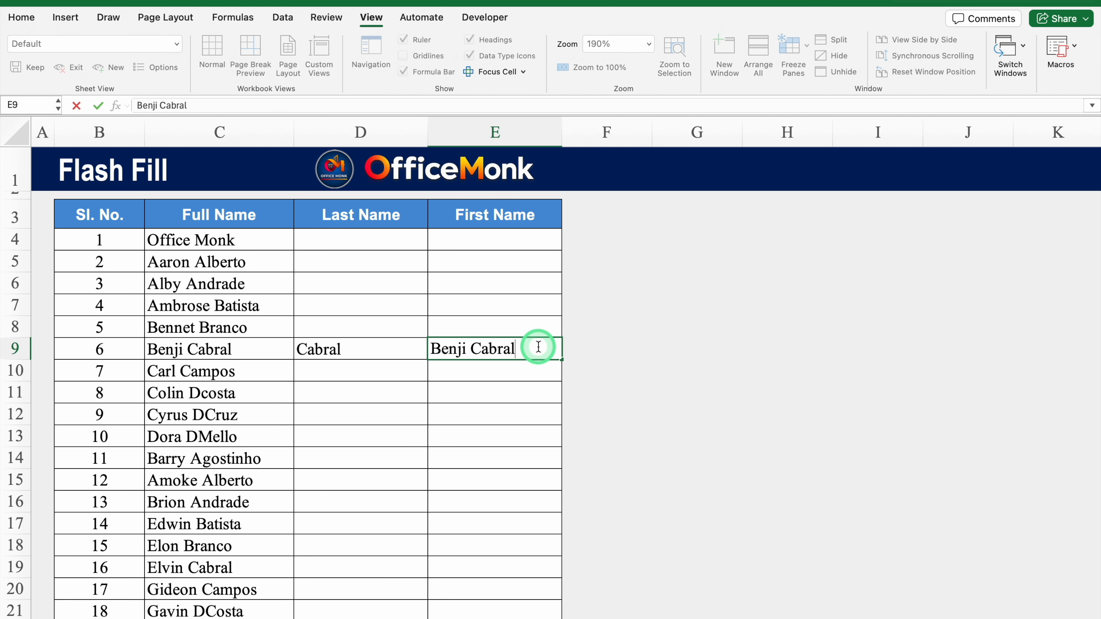
key("BackSpace")
key("BackSpace")
key("BackSpace")
key("BackSpace")
key("BackSpace")
key("BackSpace")
key("BackSpace")
key("Return")
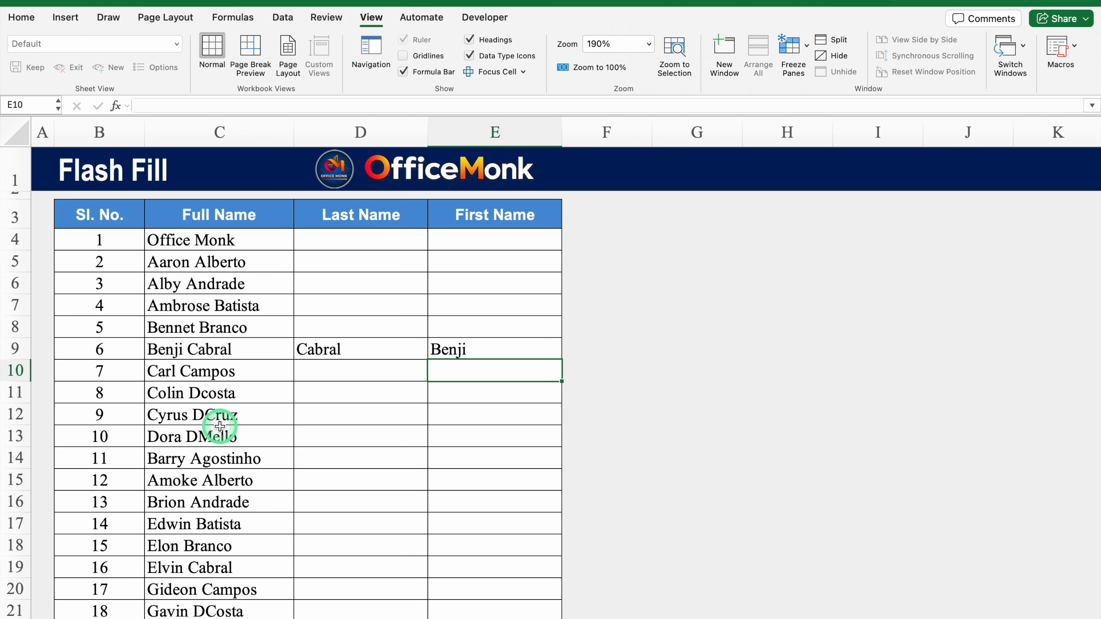
left_click(334, 373)
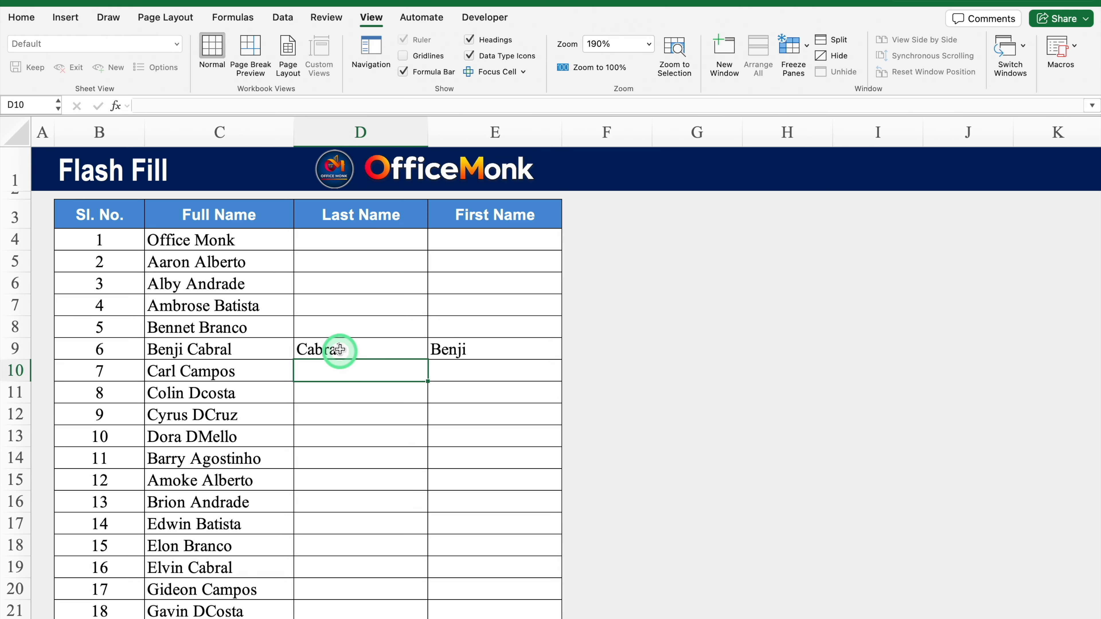
left_click(340, 333)
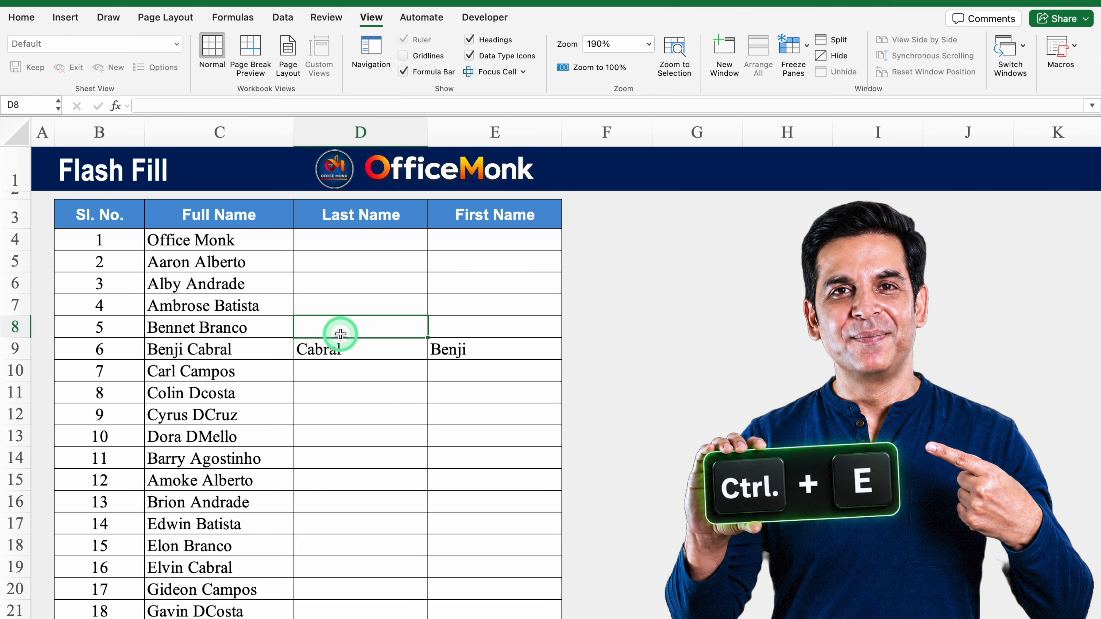
key("ctrl+e")
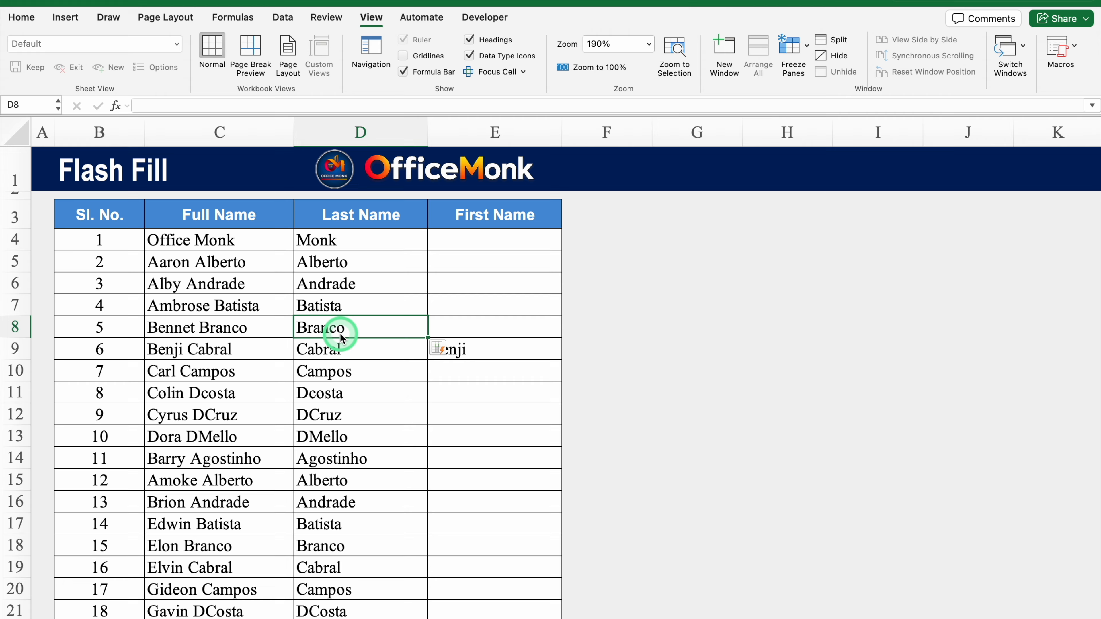
left_click(481, 370)
key("ctrl+e")
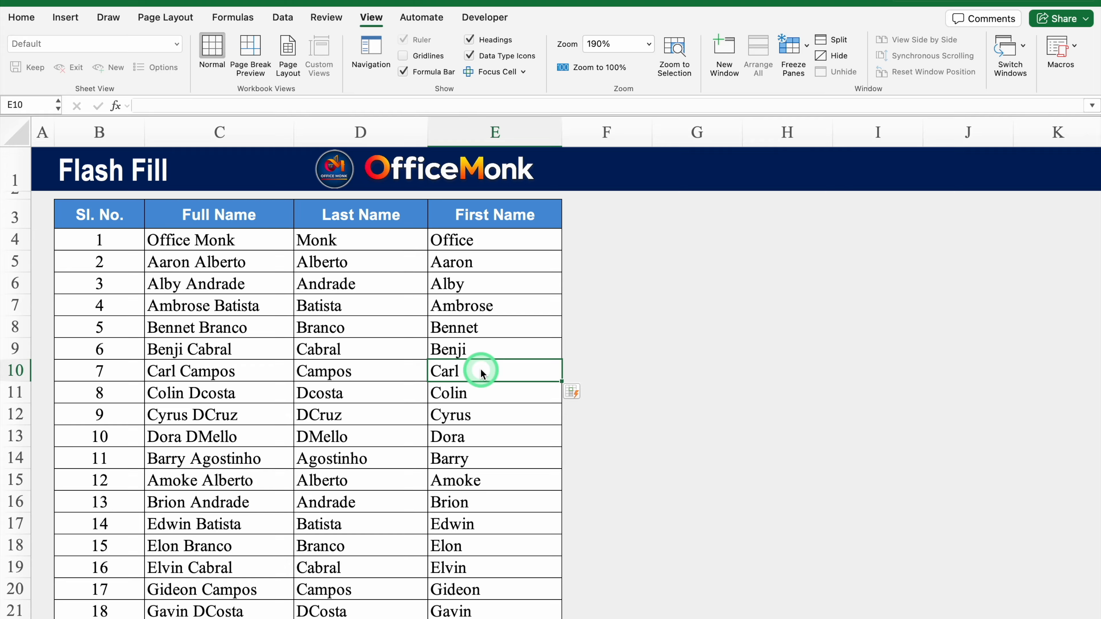
left_click(607, 239)
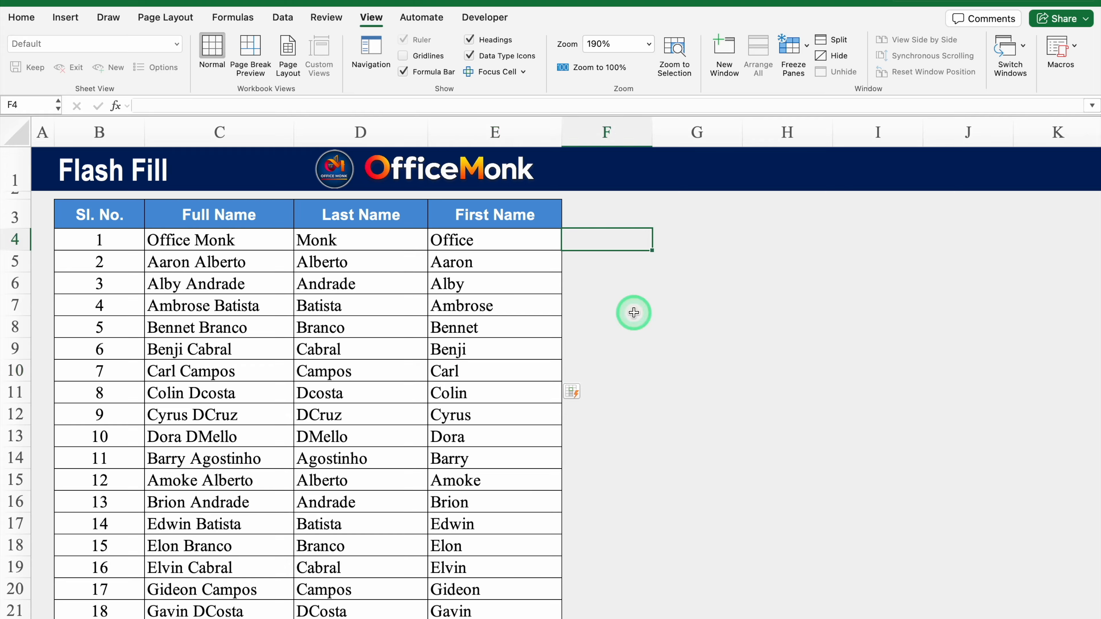
Enter Monk Office in F4 and Flash Fill surname-first names down column F.
type("Monk Office")
key("Return")
key("ctrl+e")
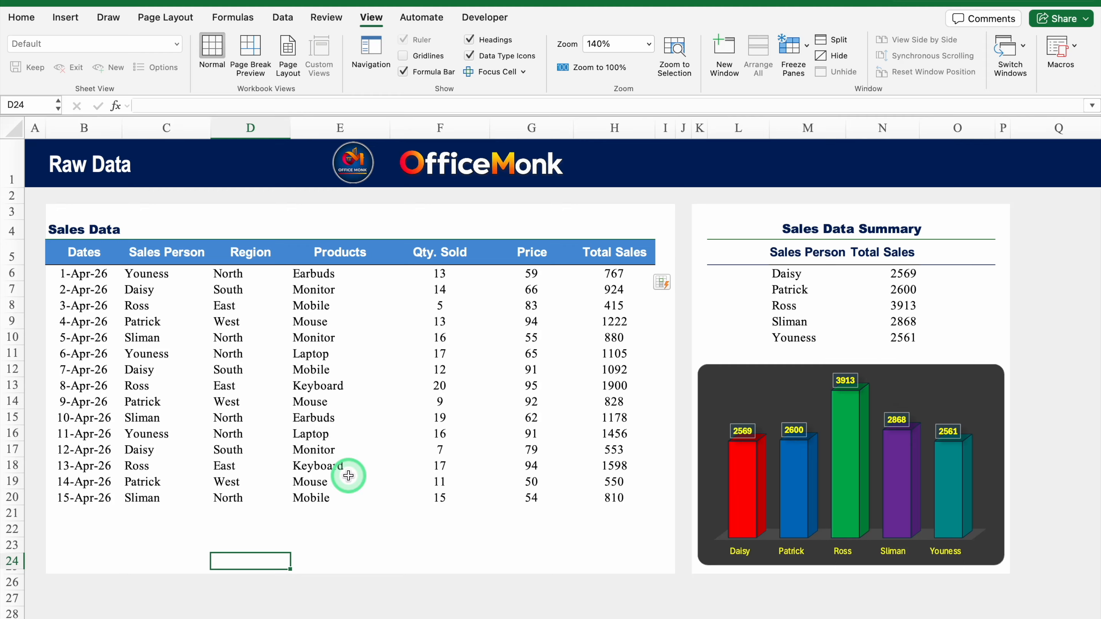
On Raw Data, add a row for Daisy, North, Laptop, quantity 10, price 200, then undo the price.
left_click(97, 510)
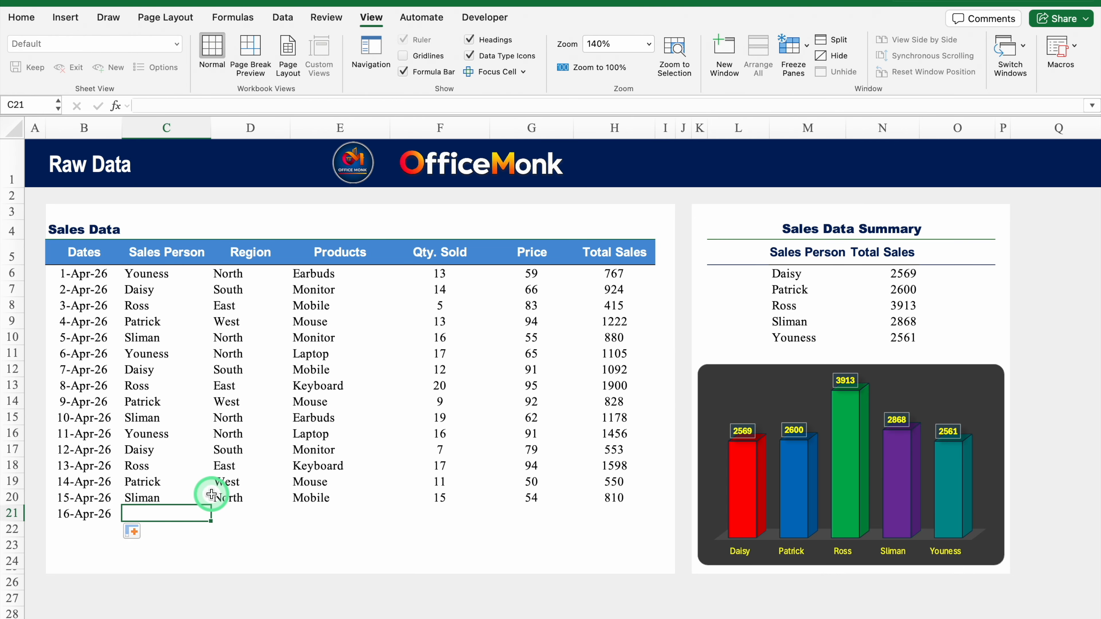
type("Daisy")
key("Tab")
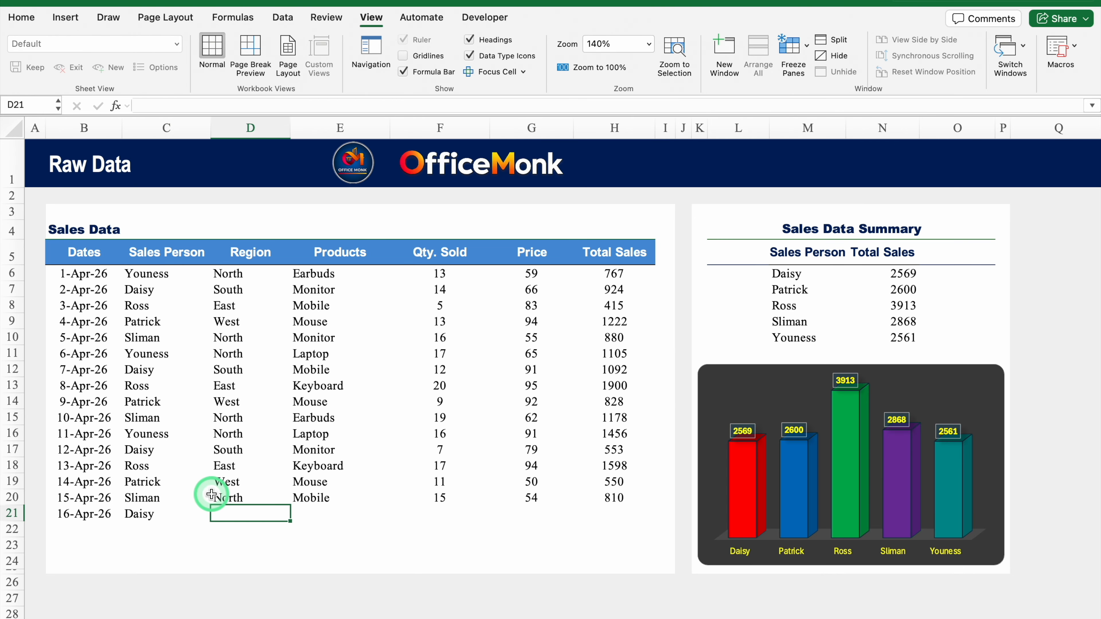
type("N")
key("Tab")
type("L")
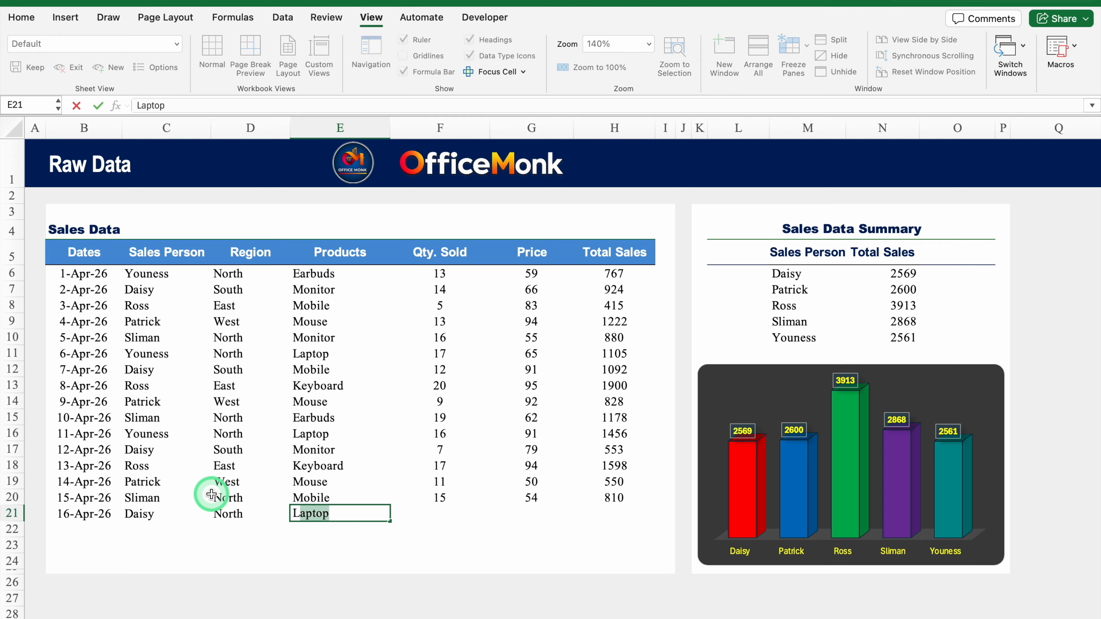
key("Tab")
type("10")
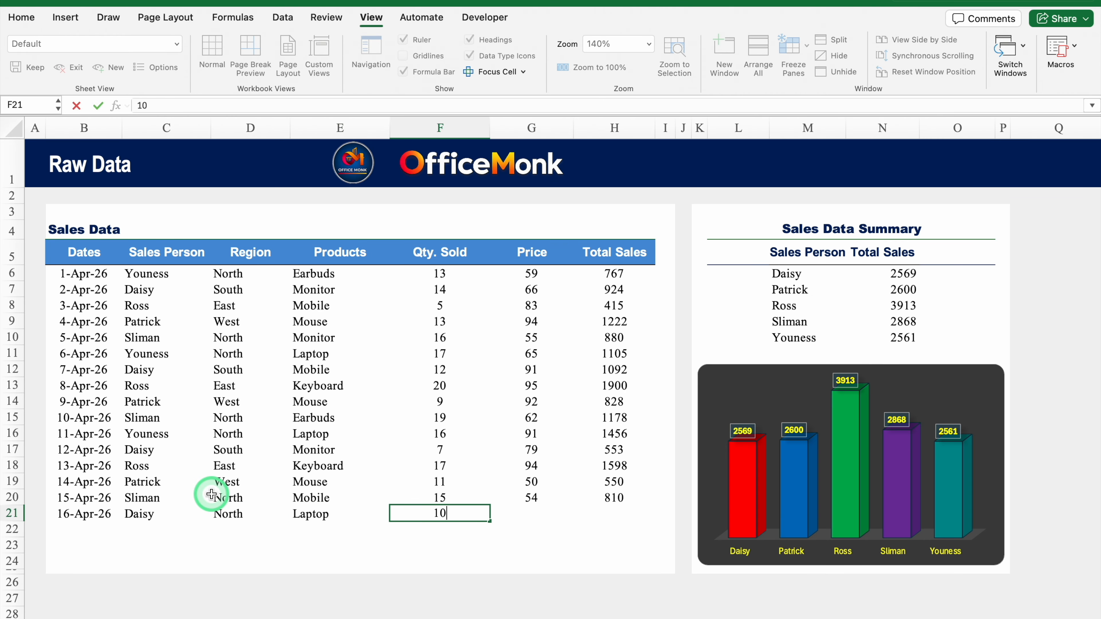
key("Tab")
type("200")
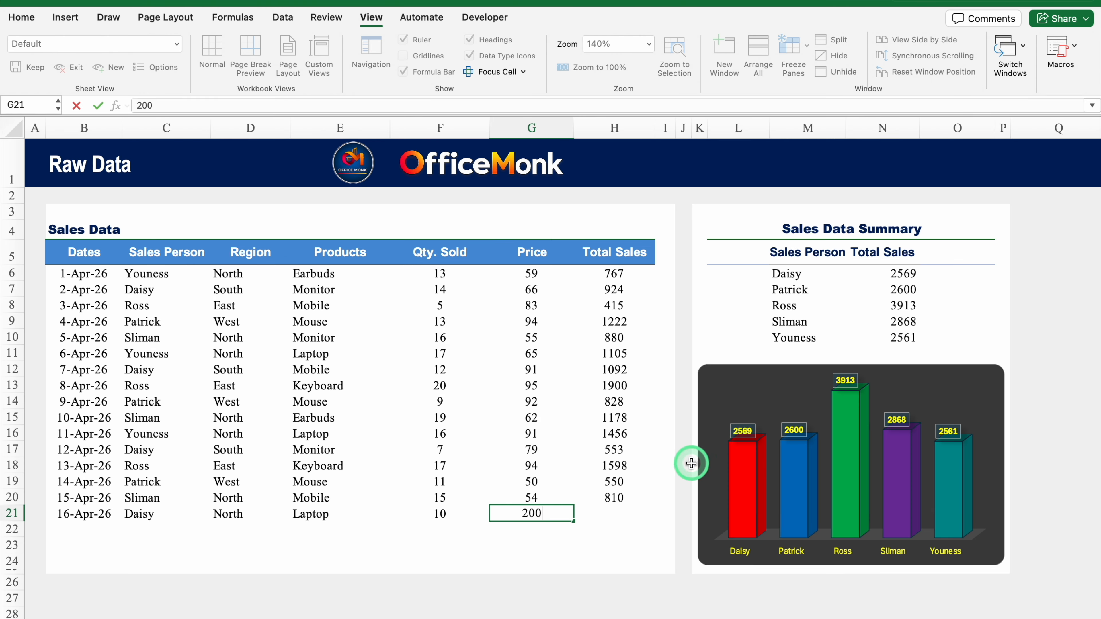
key("Return")
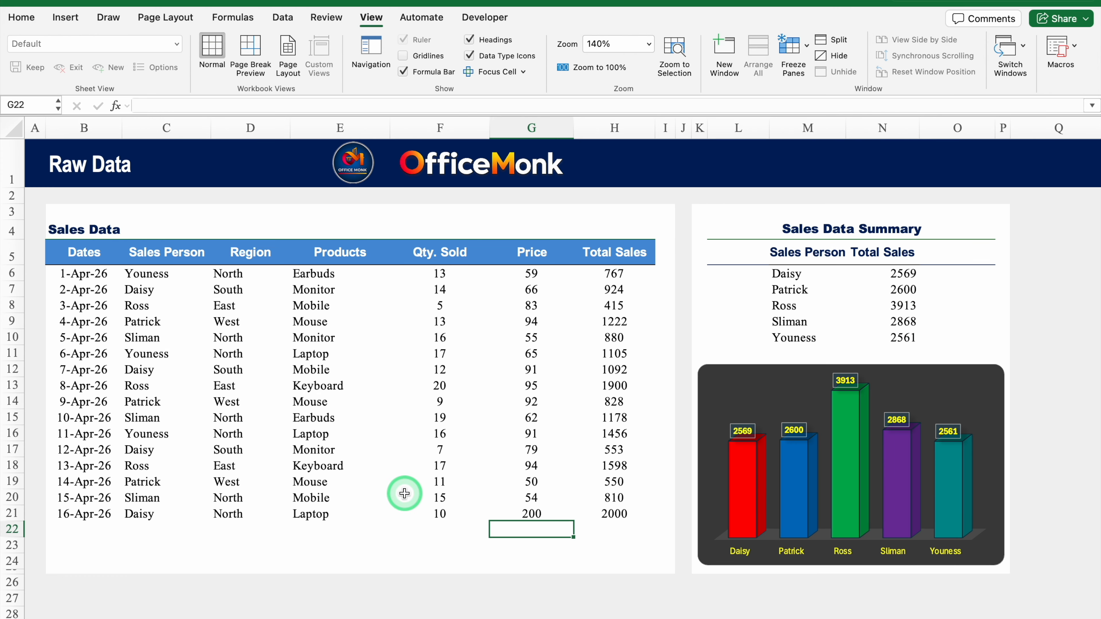
key("super+z")
key("super+z")
key("super+z")
key("super+z")
key("super+z")
key("super+z")
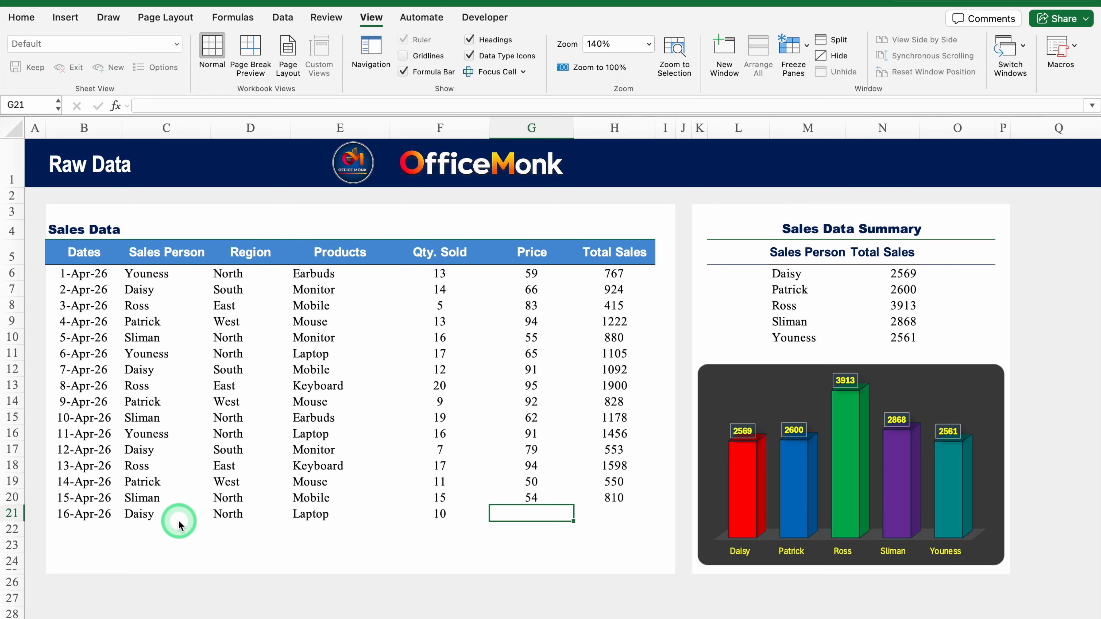
Convert the sales data range B5:H20 into a table with headers using Ctrl+T.
left_click_drag(80, 258, 607, 496)
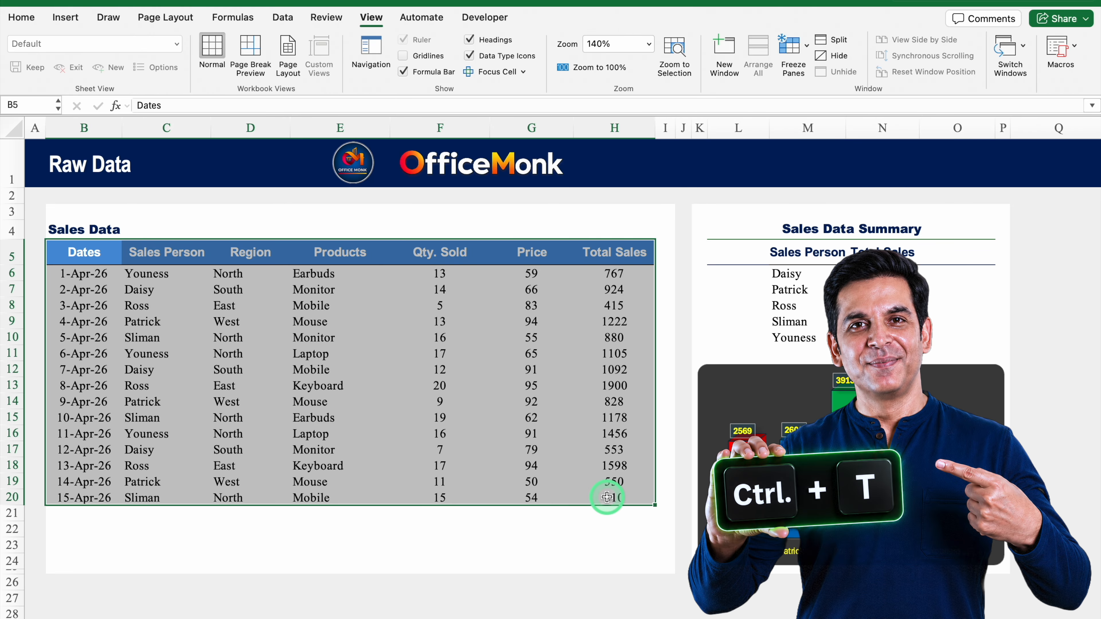
key("ctrl+t")
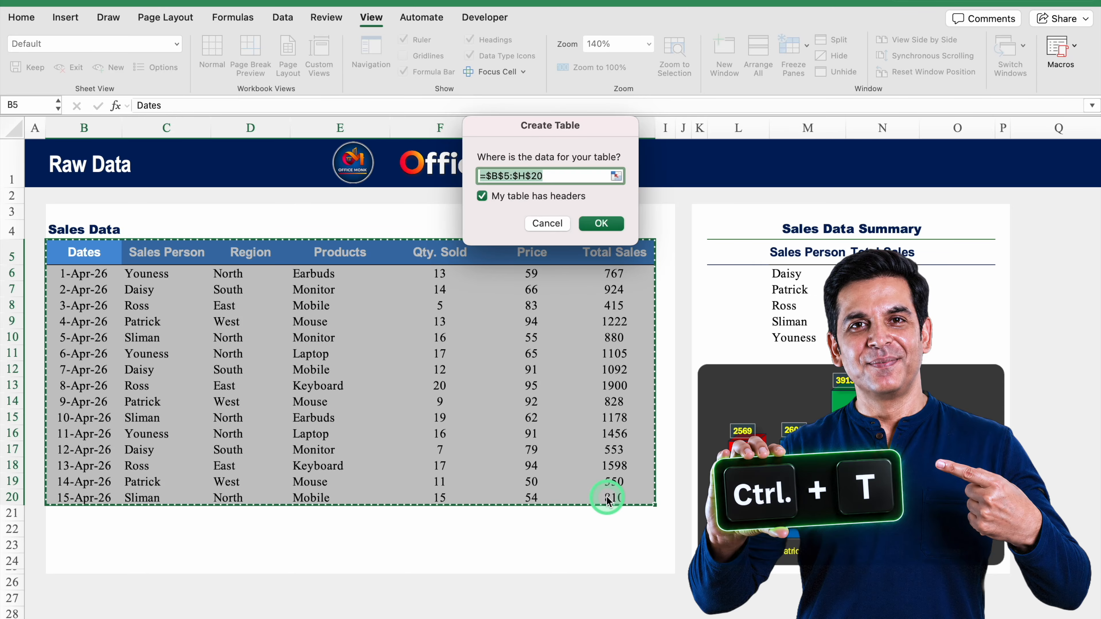
left_click(598, 222)
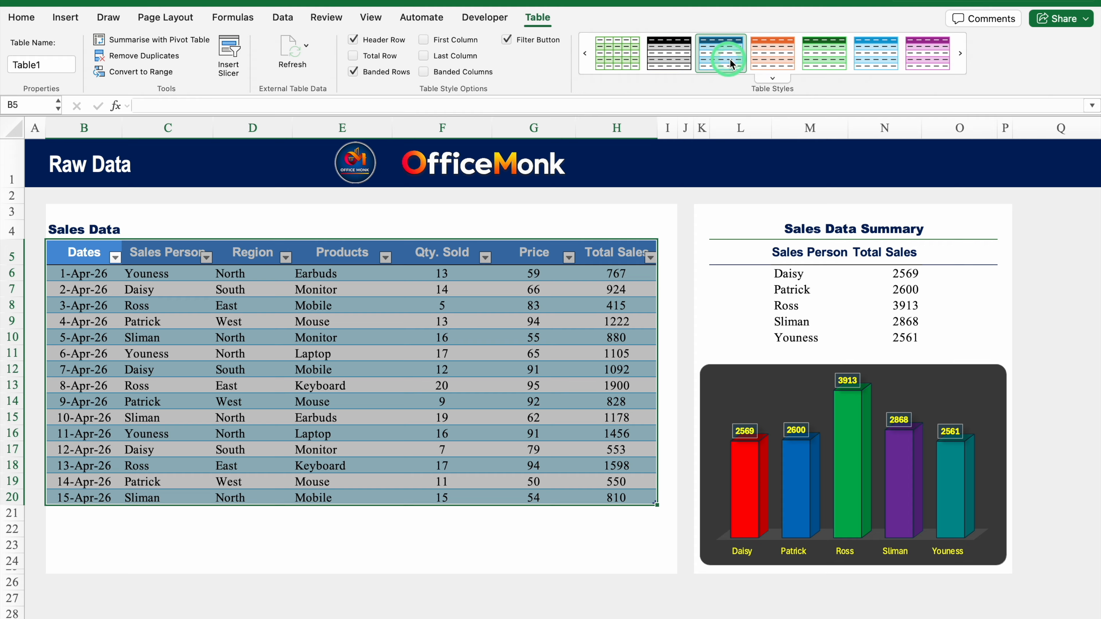
Apply a blue-header, grey-banded style to the new table.
left_click(774, 78)
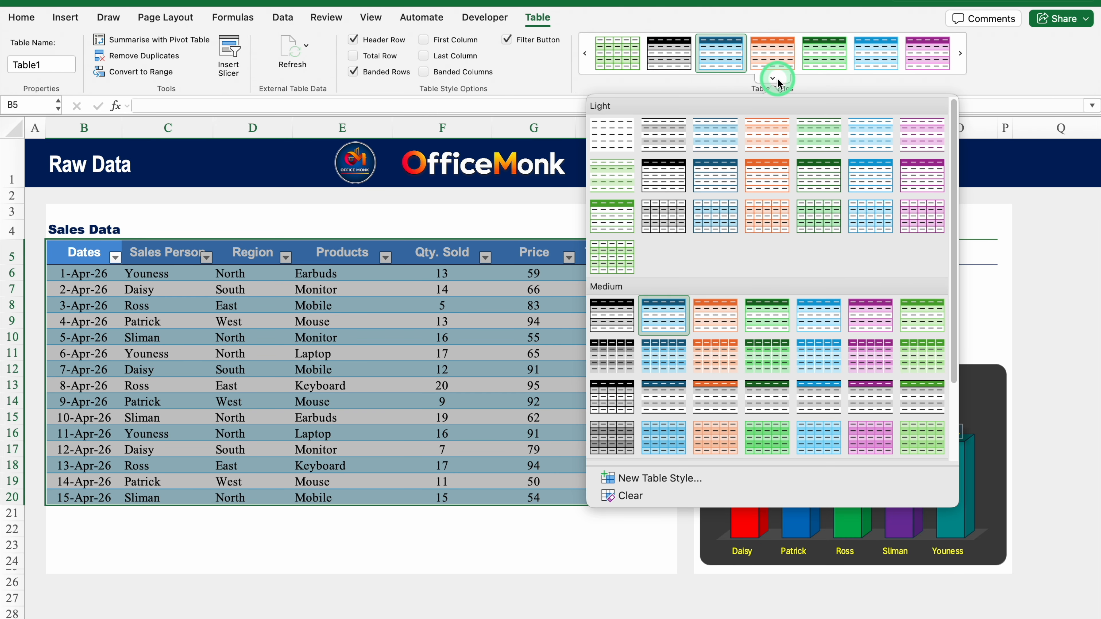
left_click(617, 316)
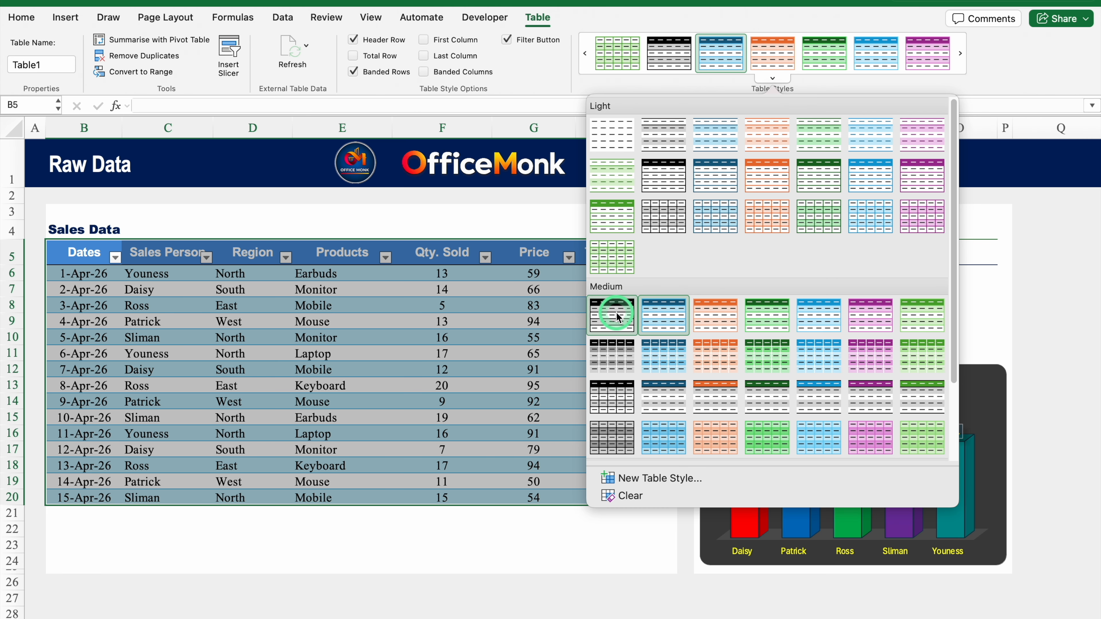
left_click(821, 63)
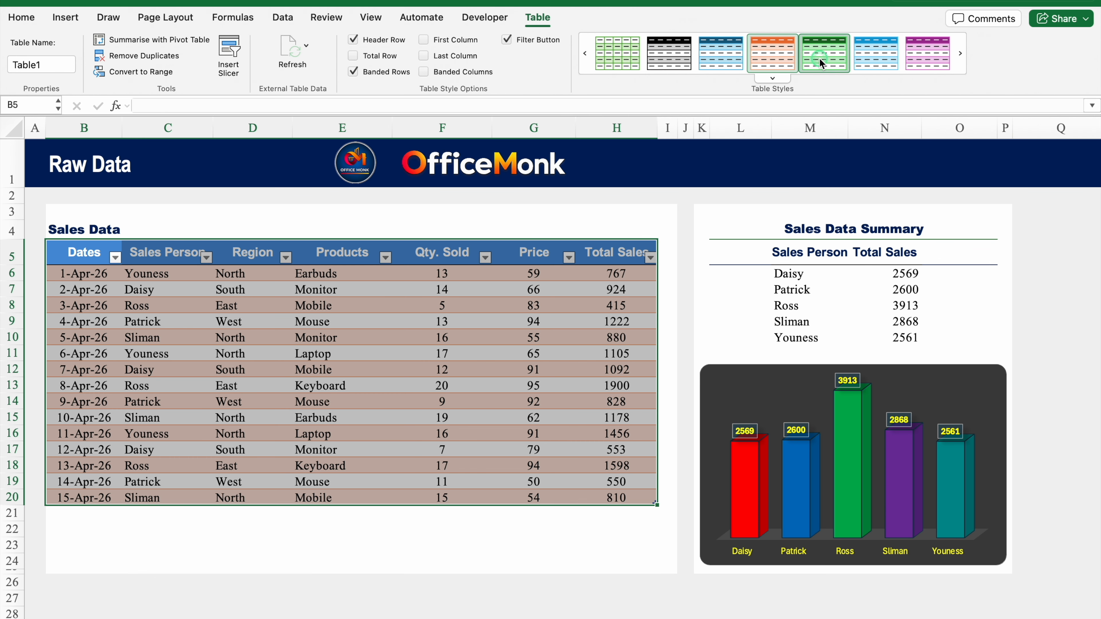
left_click(670, 54)
left_click(486, 532)
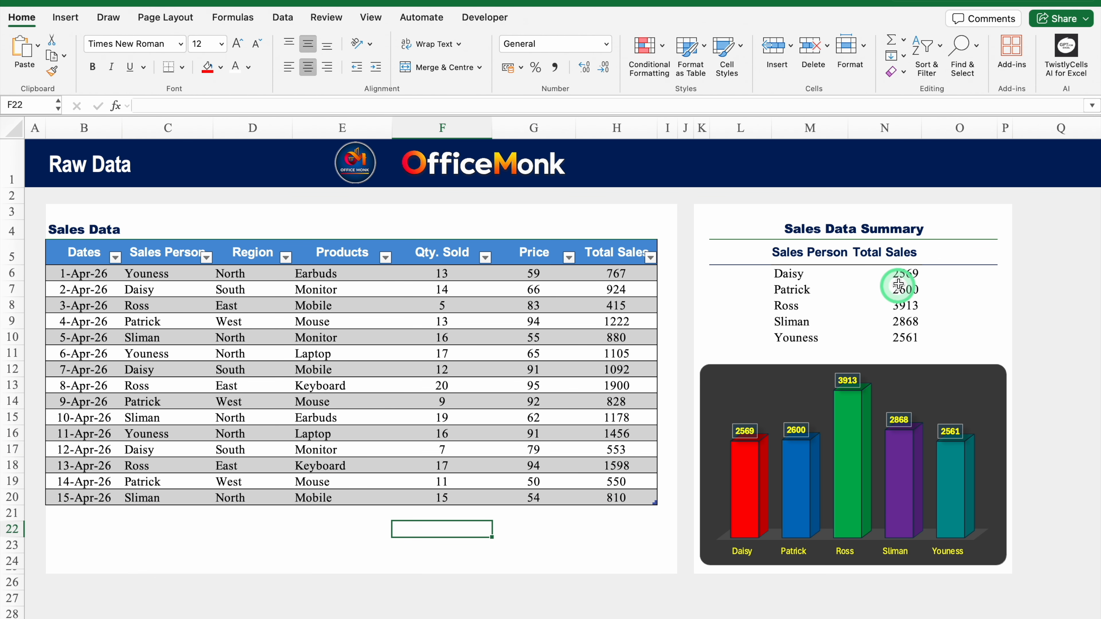
Change the first total to =SUMIF(Table1[Sales Person],M6,Table1[Total Sales]).
left_click(903, 274)
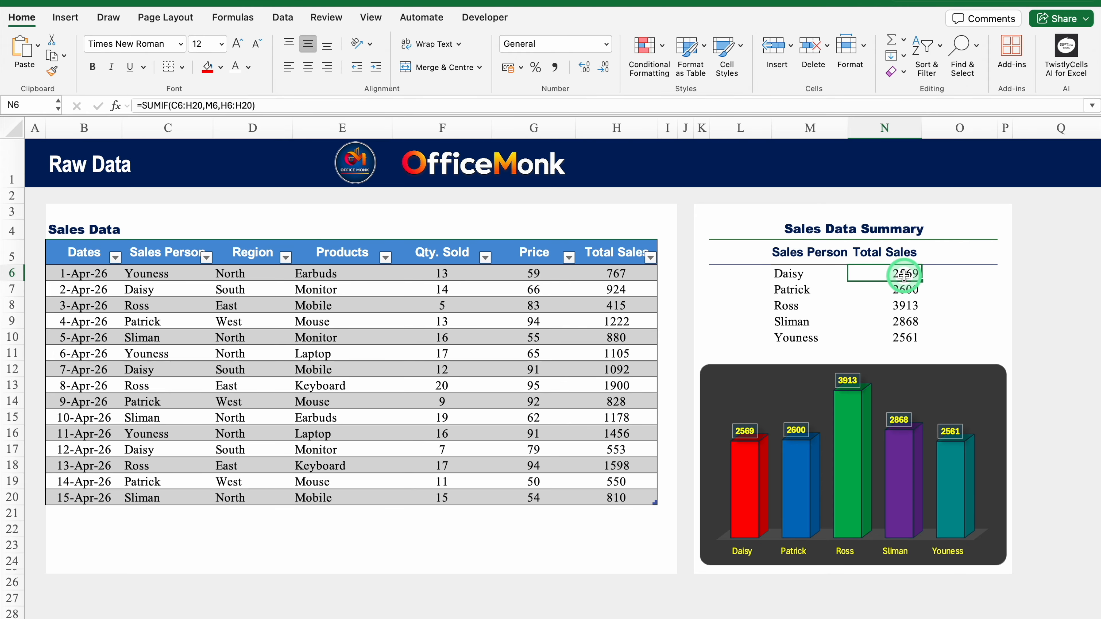
scroll(640, 614, "right", 2)
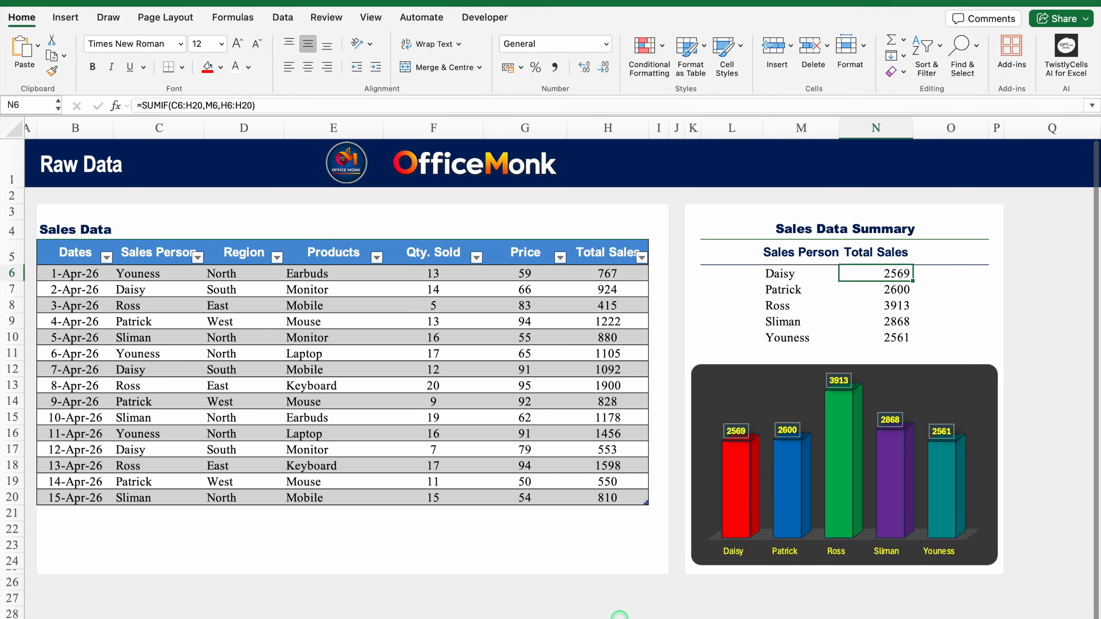
double_click(849, 273)
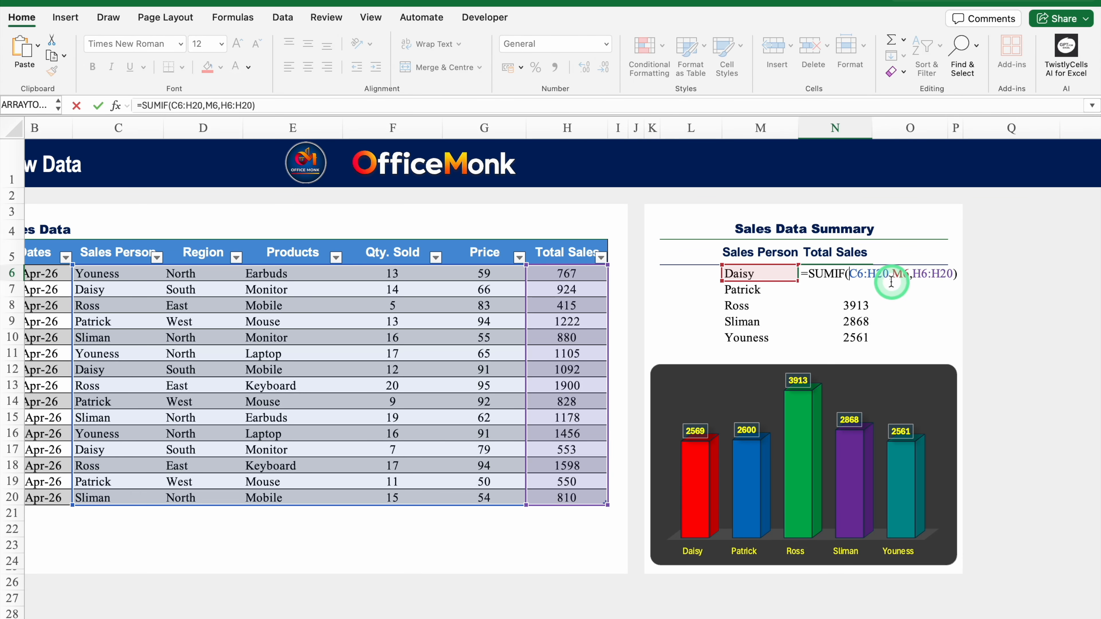
left_click_drag(887, 276, 856, 295)
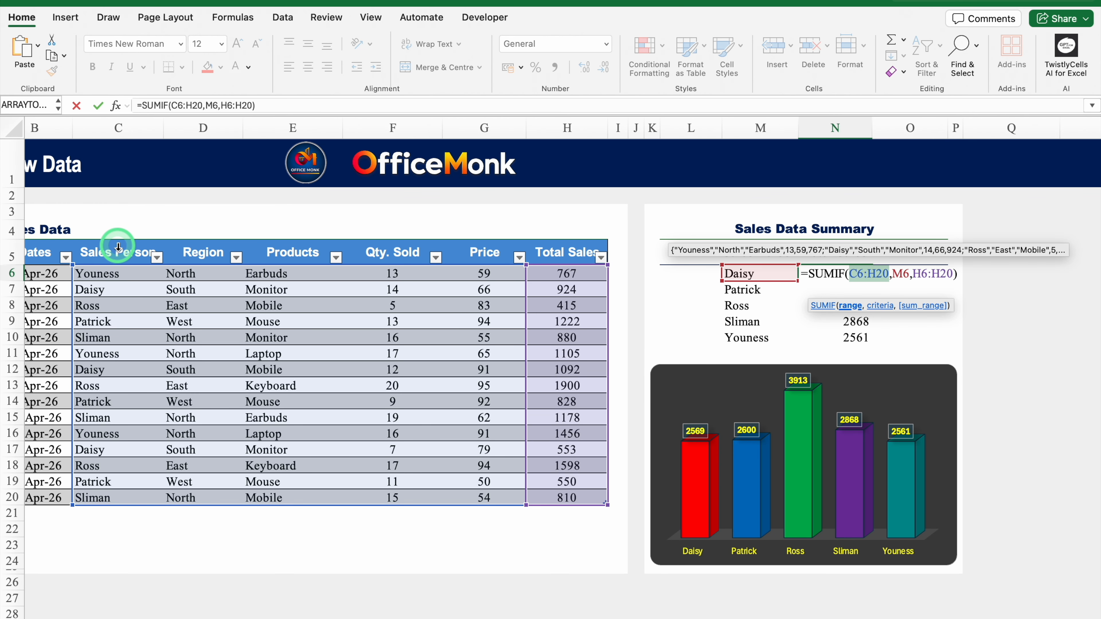
left_click(118, 247)
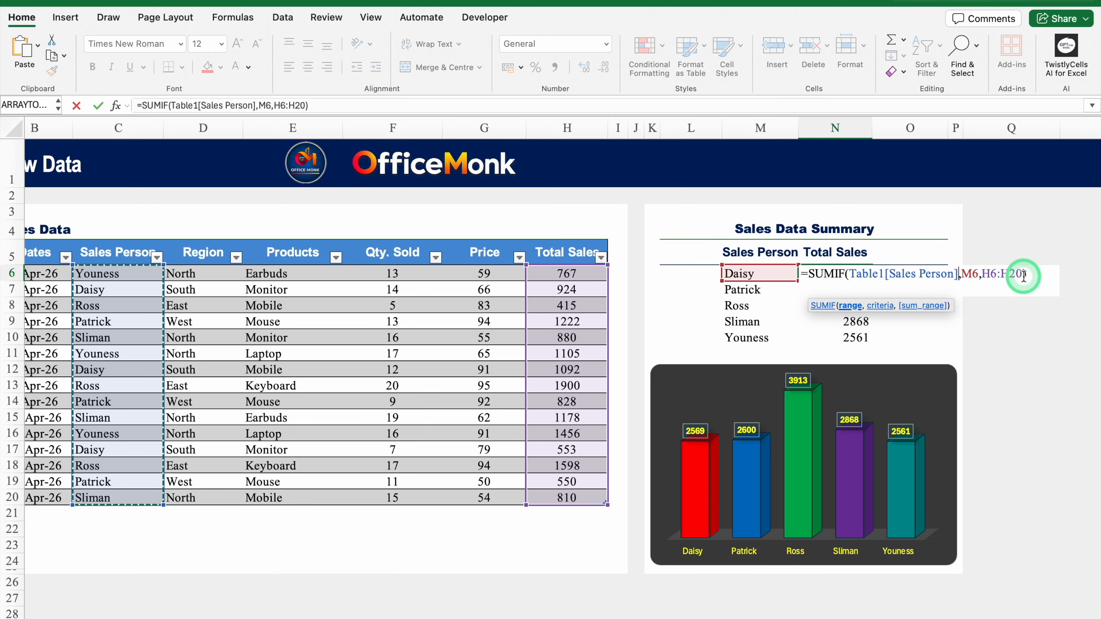
left_click_drag(1024, 276, 982, 278)
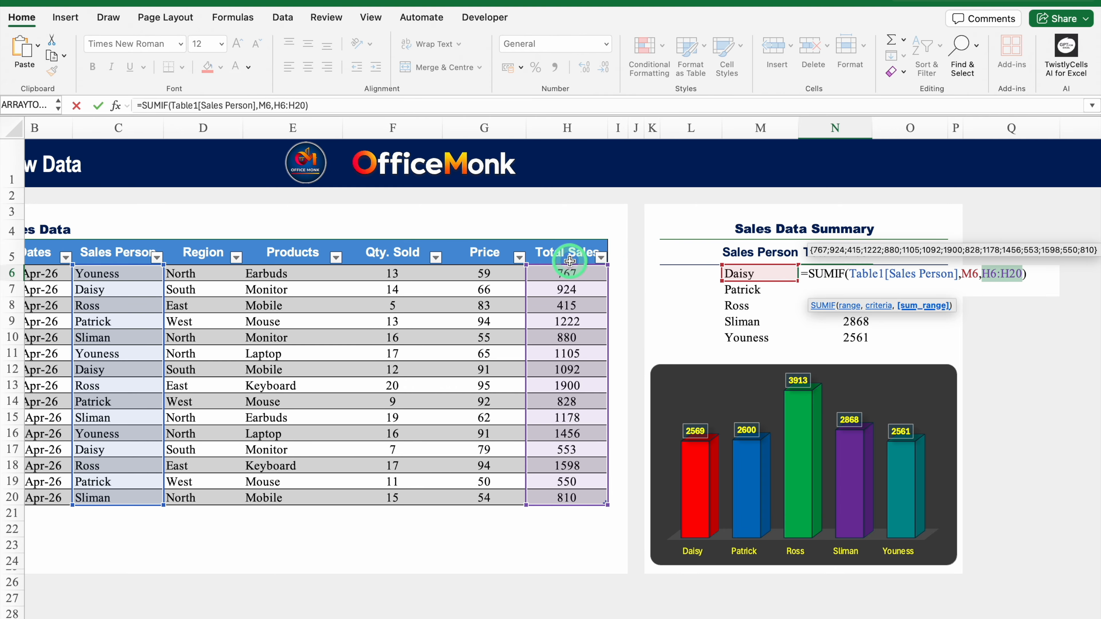
left_click(566, 246)
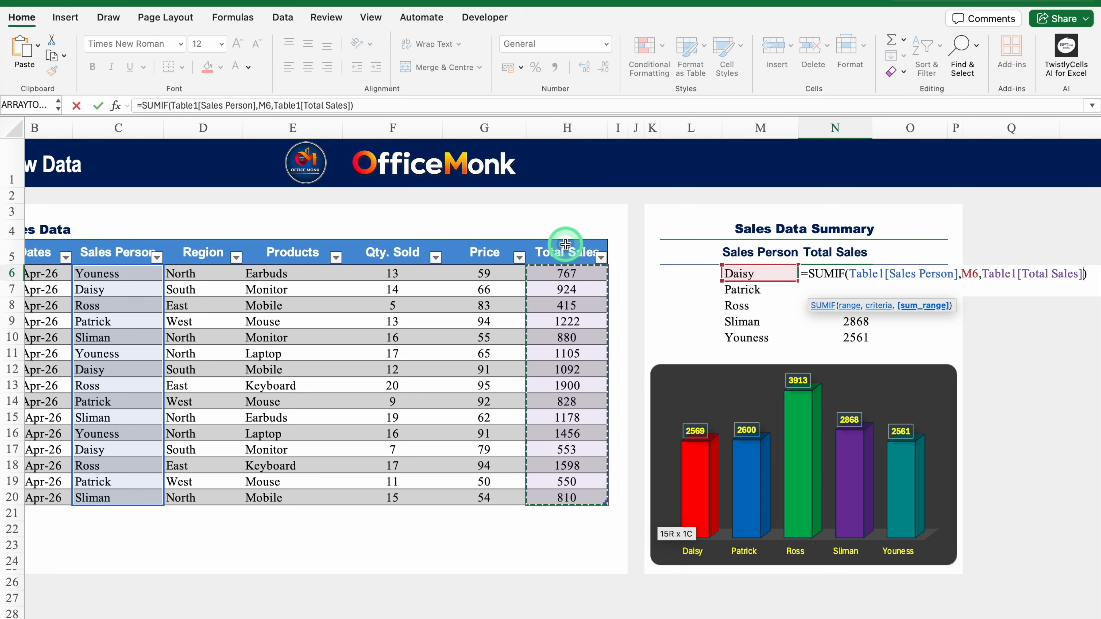
key("Return")
Fill the updated SUMIF formula down through N10 for every sales person.
left_click(869, 276)
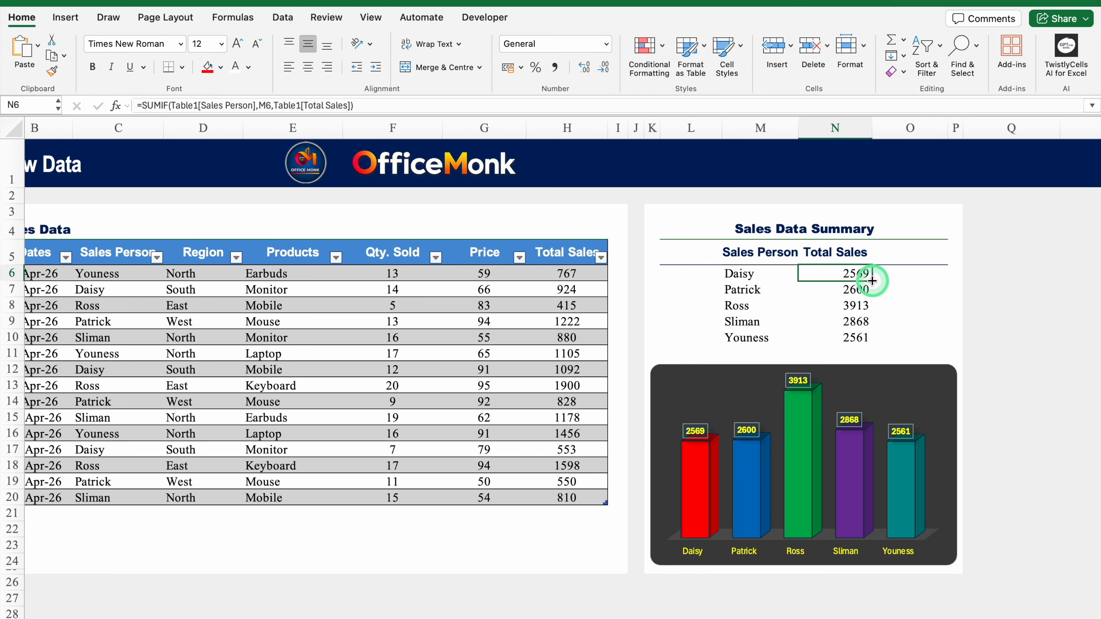
left_click_drag(871, 281, 874, 341)
key("Down")
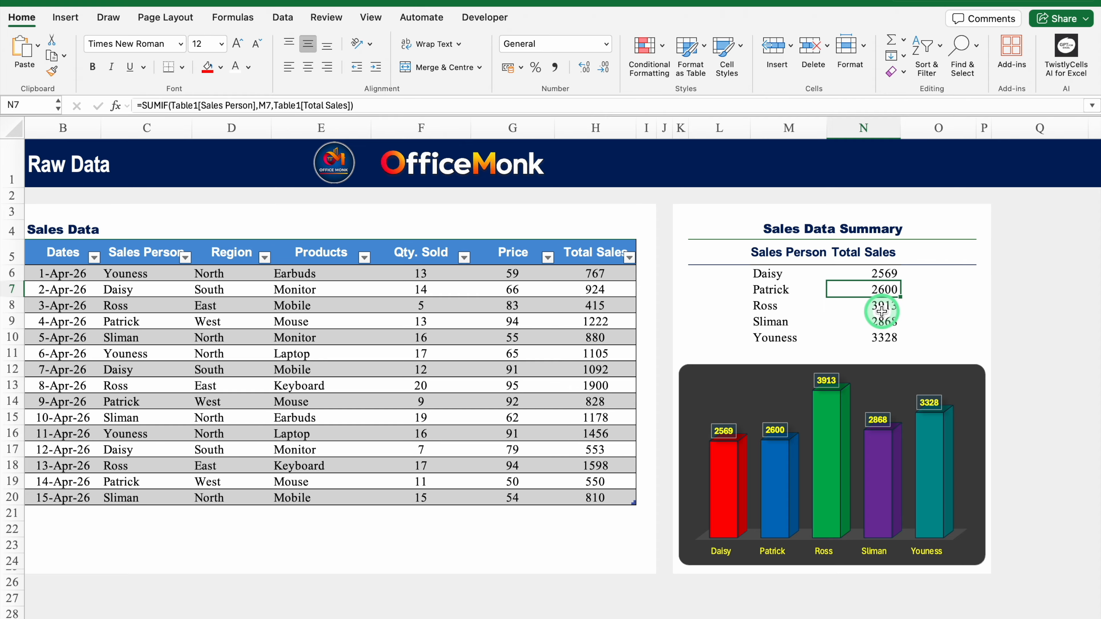
scroll(484, 610, "left", 1)
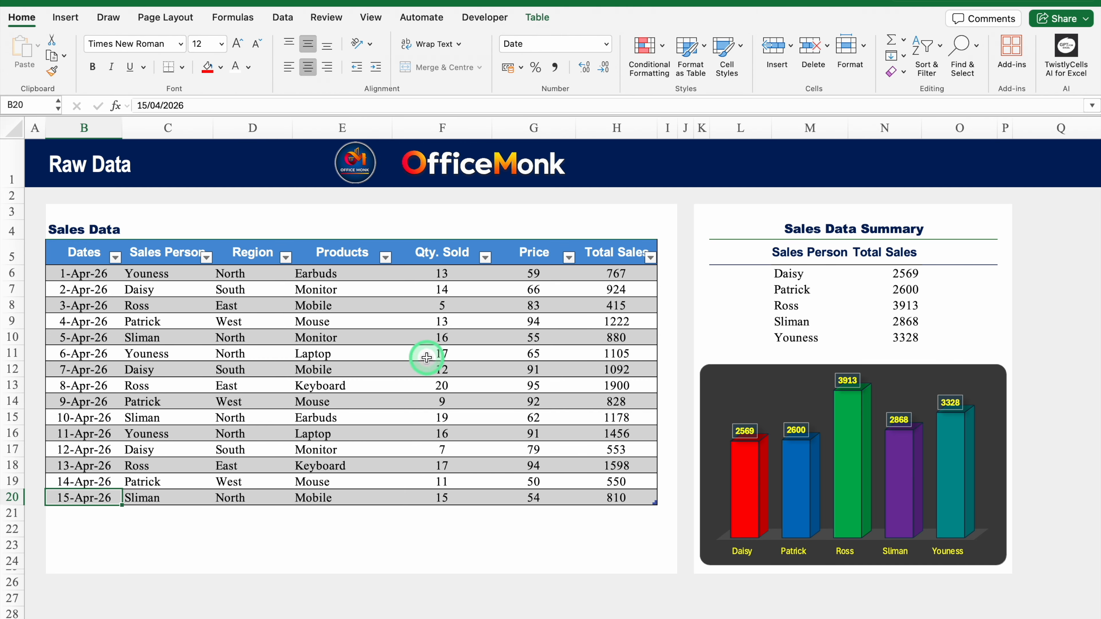
Add a 16-Apr-26 row: Daisy, North, Keyboard, quantity 10, price 200.
mouse_move(122, 506)
left_mouse_down()
mouse_move(119, 516)
mouse_move(132, 517)
left_mouse_up()
left_click(155, 513)
type("Daisy")
key("Tab")
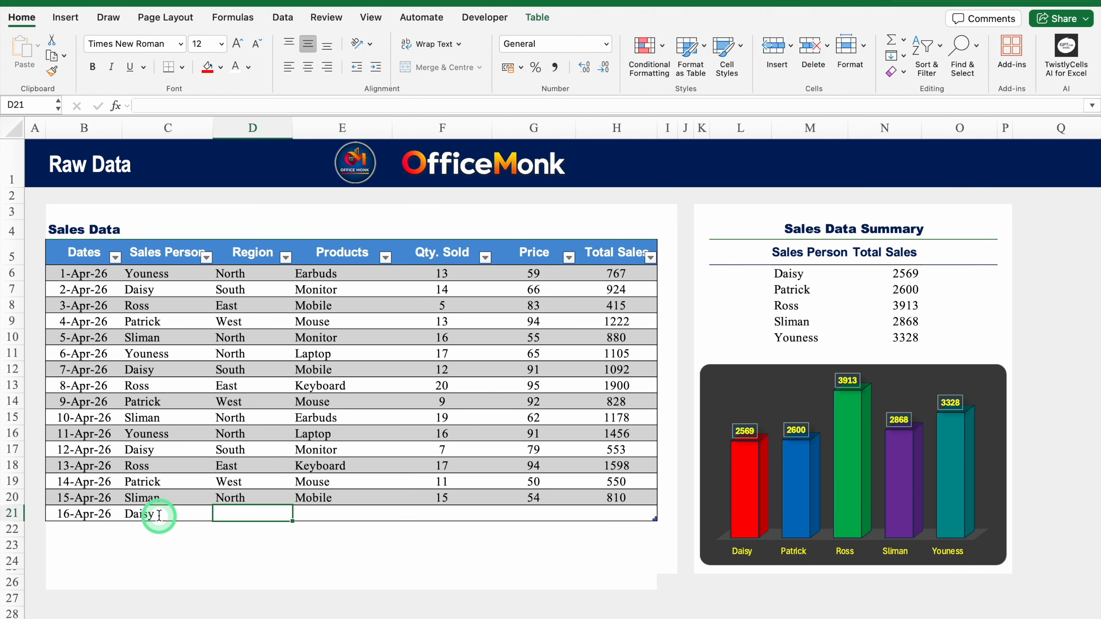
type("North")
key("Tab")
type("Keyboard")
key("Tab")
type("1")
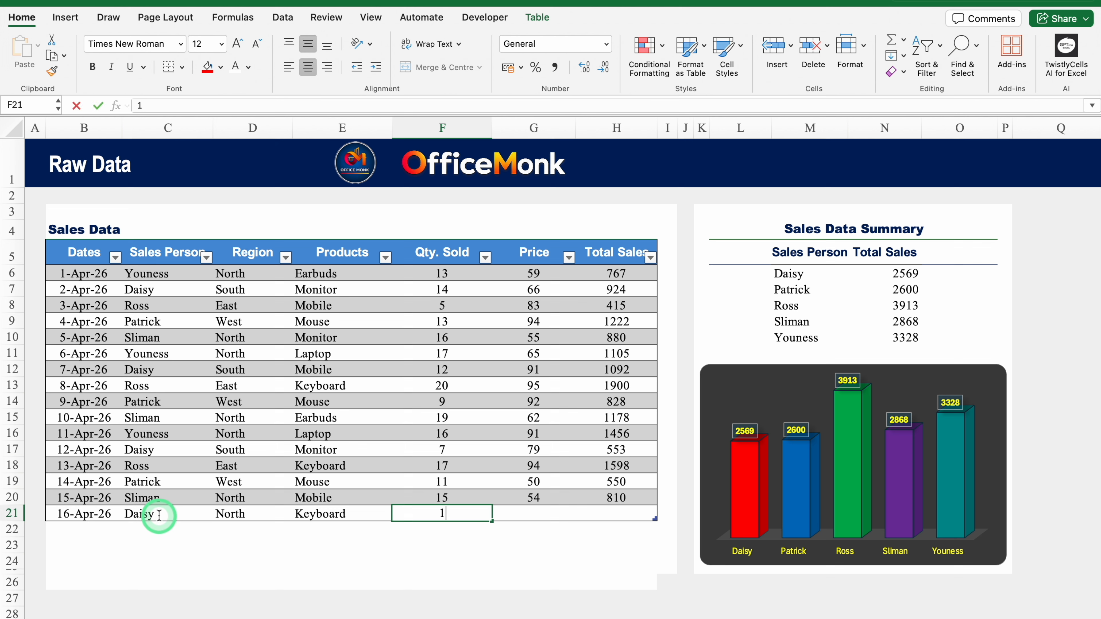
type("0")
key("Tab")
type("200")
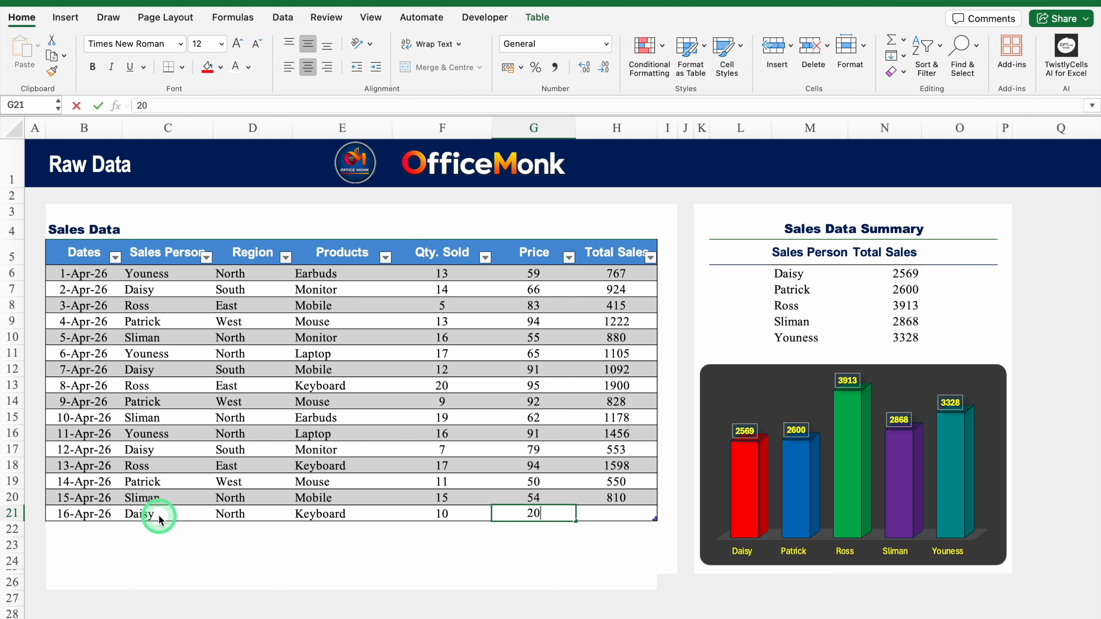
key("Return")
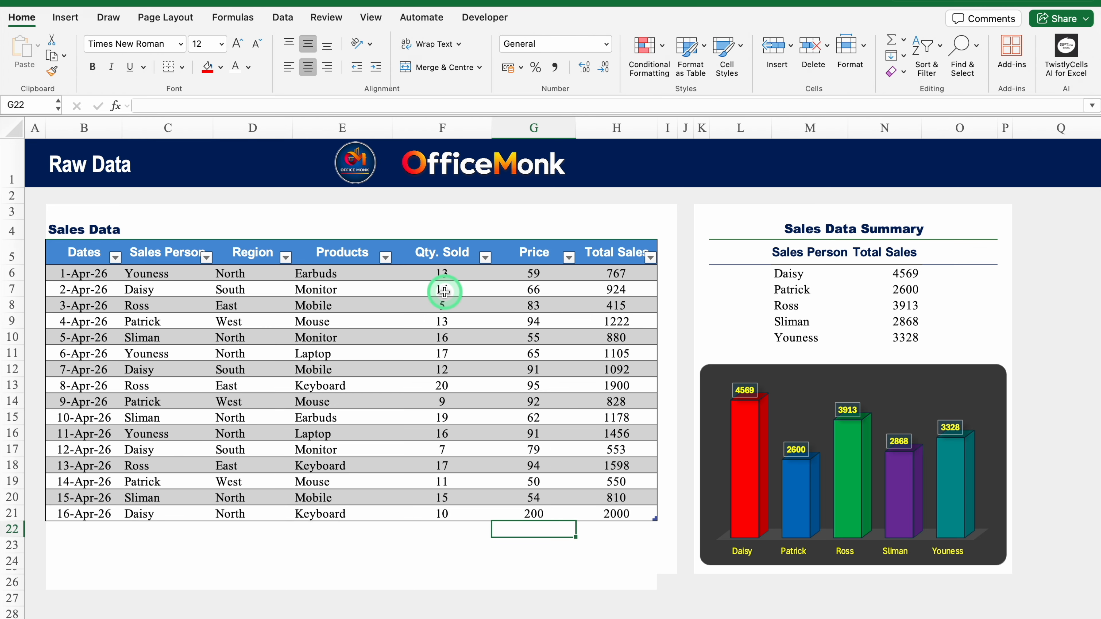
left_click(400, 314)
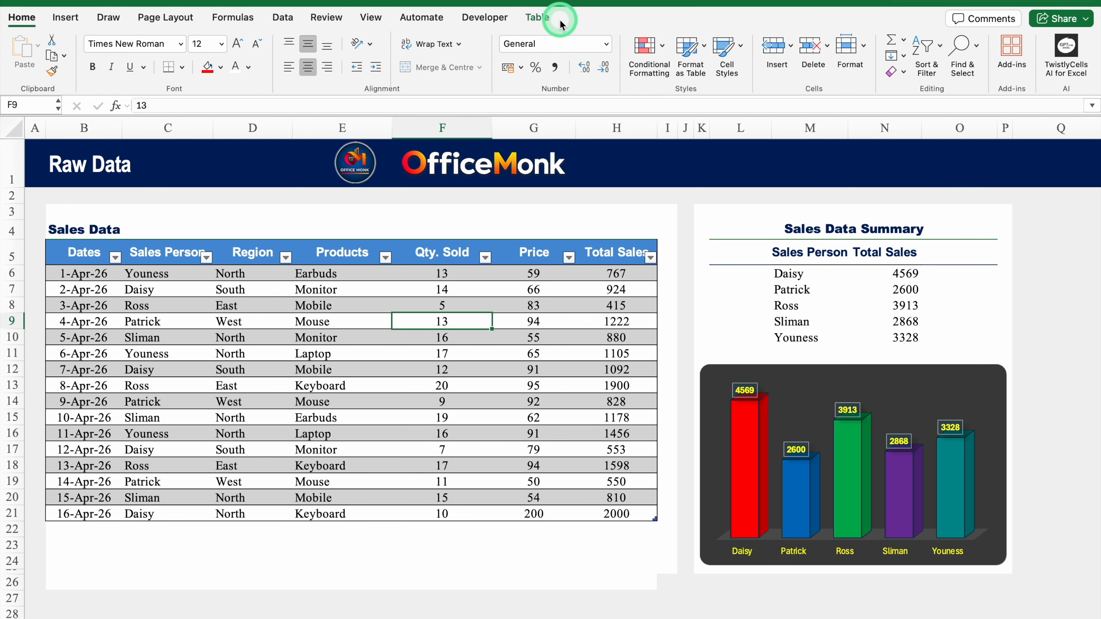
Hide the filter buttons, add a Total row, and drag it up to row 3.
left_click(559, 22)
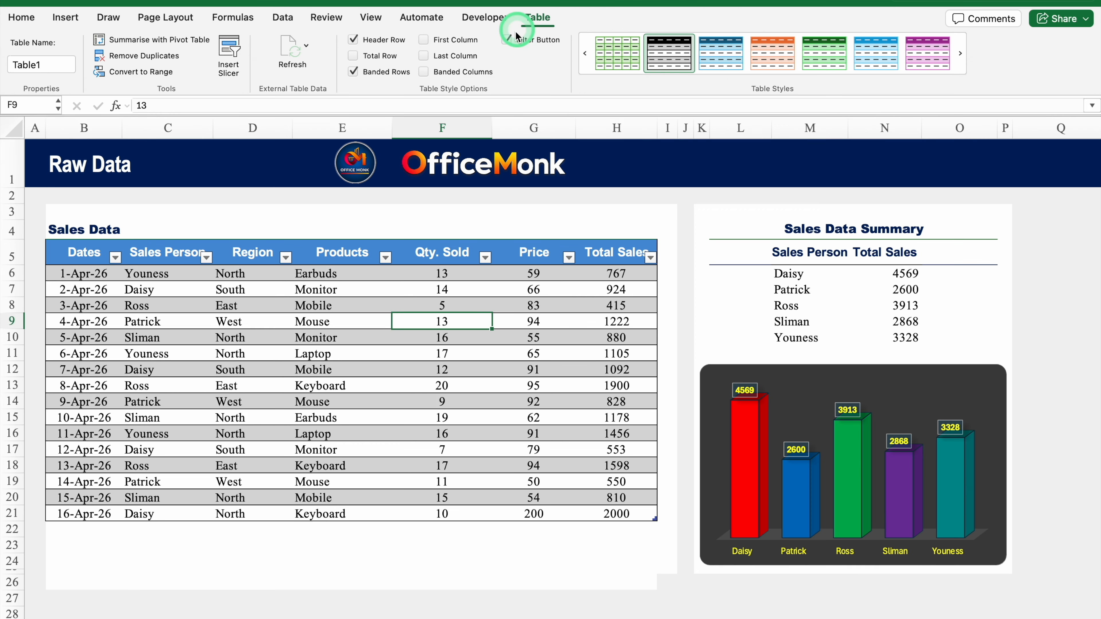
left_click(507, 40)
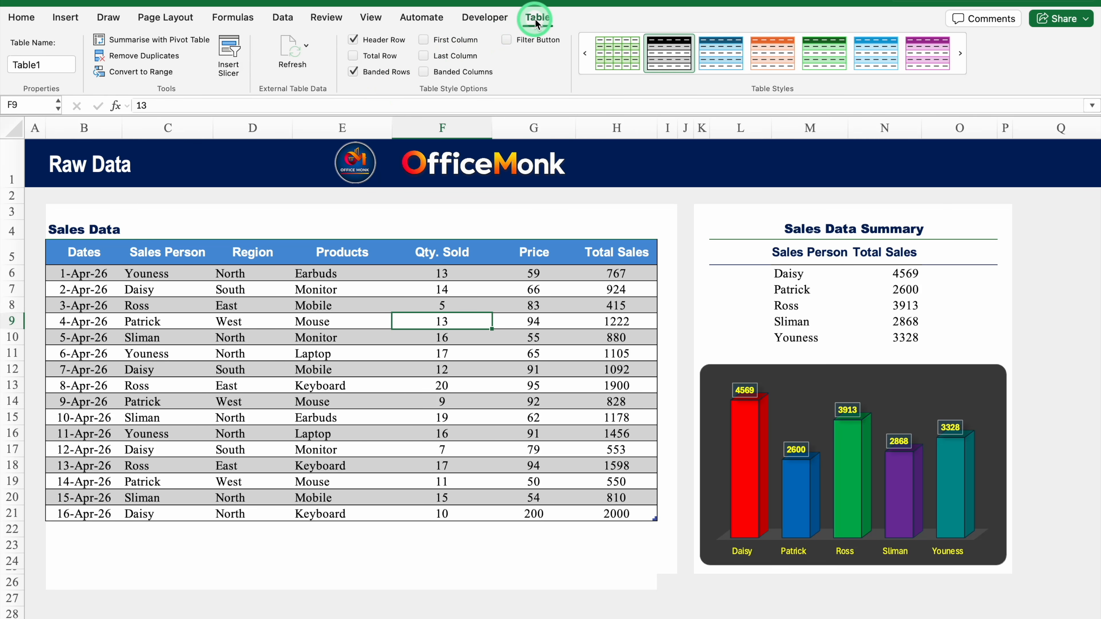
left_click(352, 56)
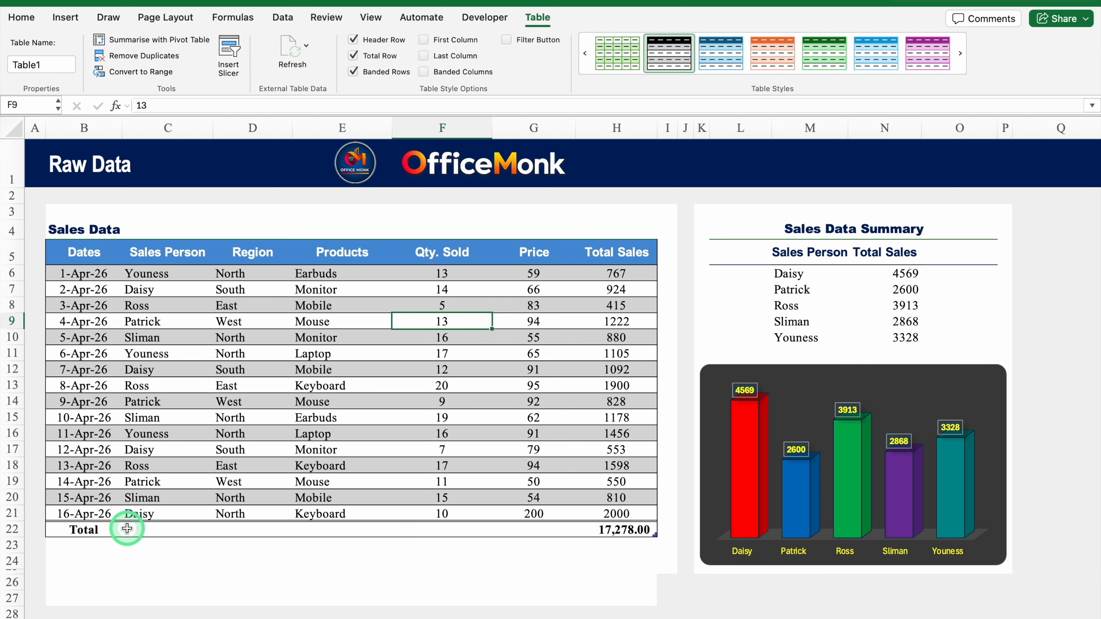
left_click_drag(99, 529, 590, 536)
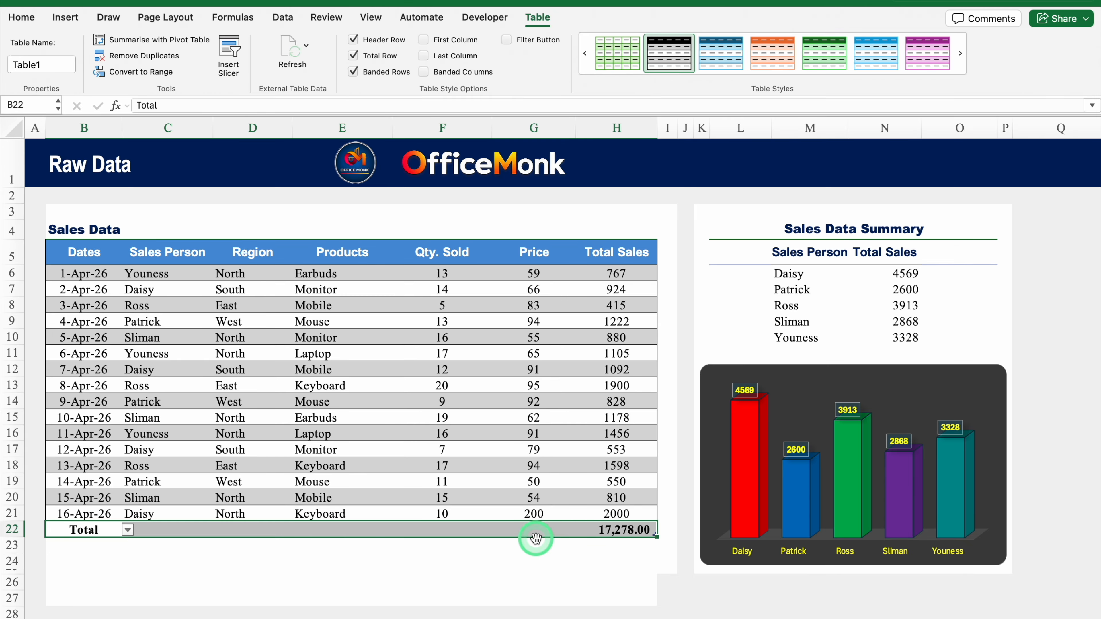
left_click_drag(536, 538, 534, 217)
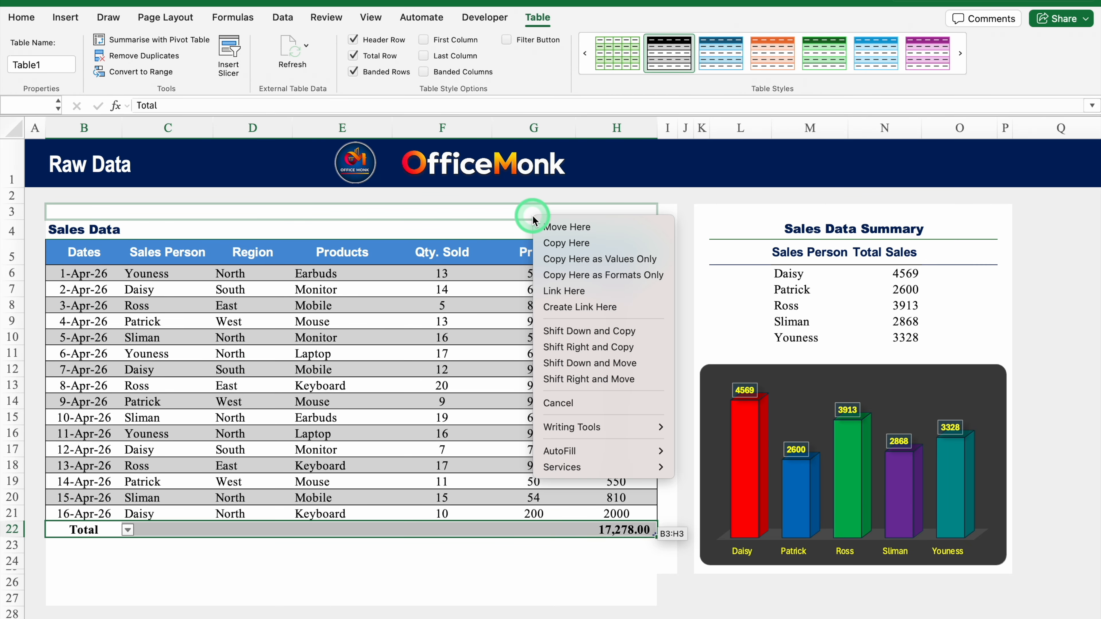
Move the Total row to row 3, inspect its SUBTOTAL formula, then undo the Total row.
left_click(593, 230)
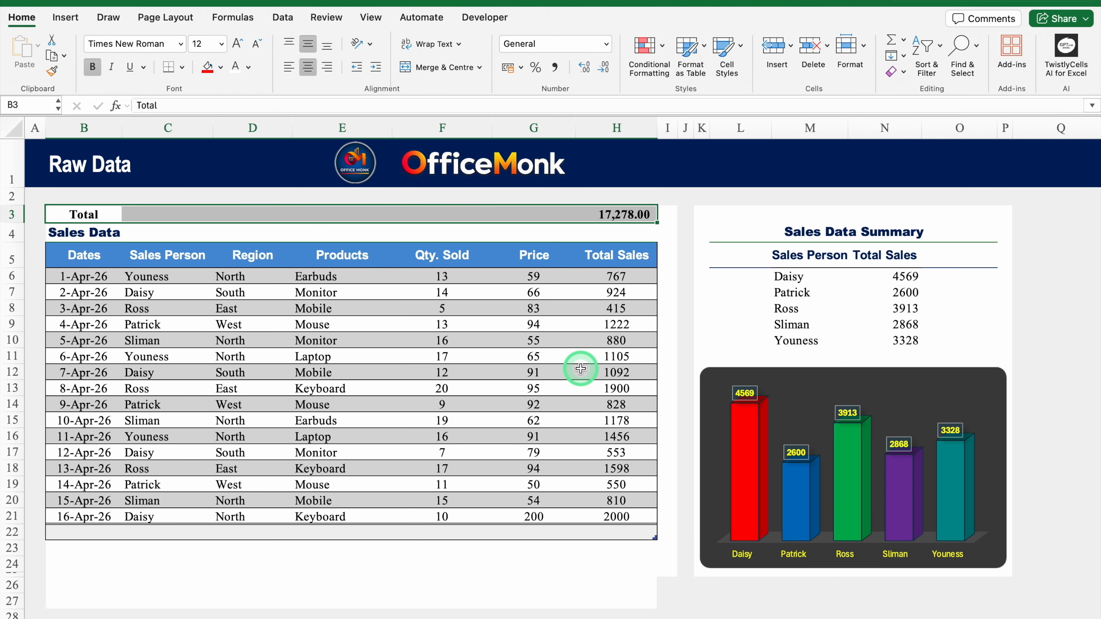
left_click(635, 214)
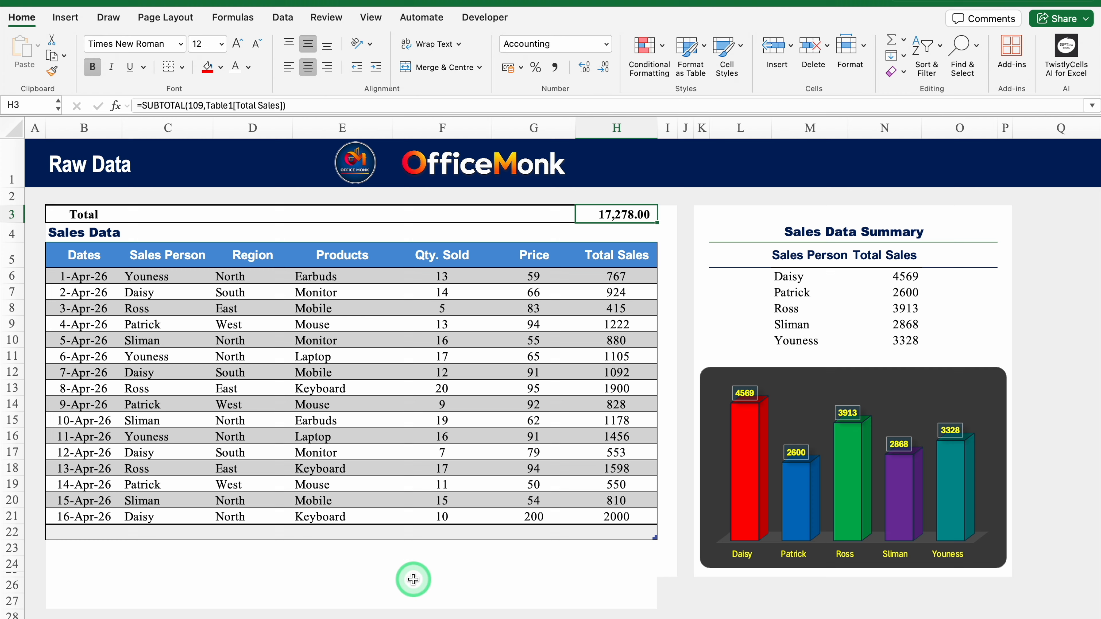
key("super+z")
key("super+z")
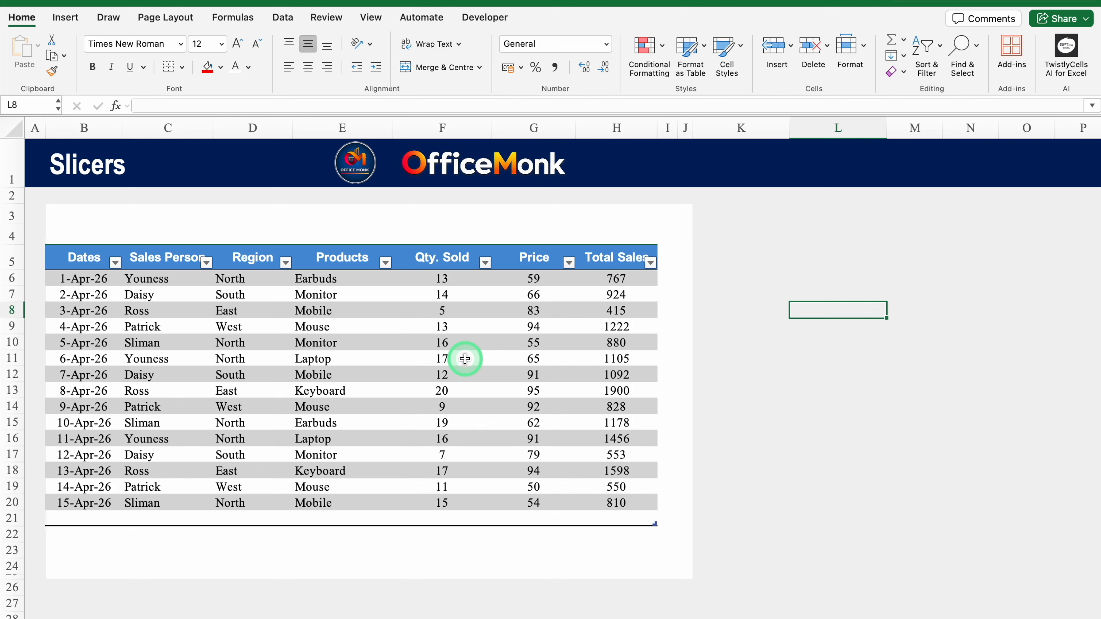
Enlarge rows 3 and 4 above the sales table, then show Table25's design options.
left_click(385, 262)
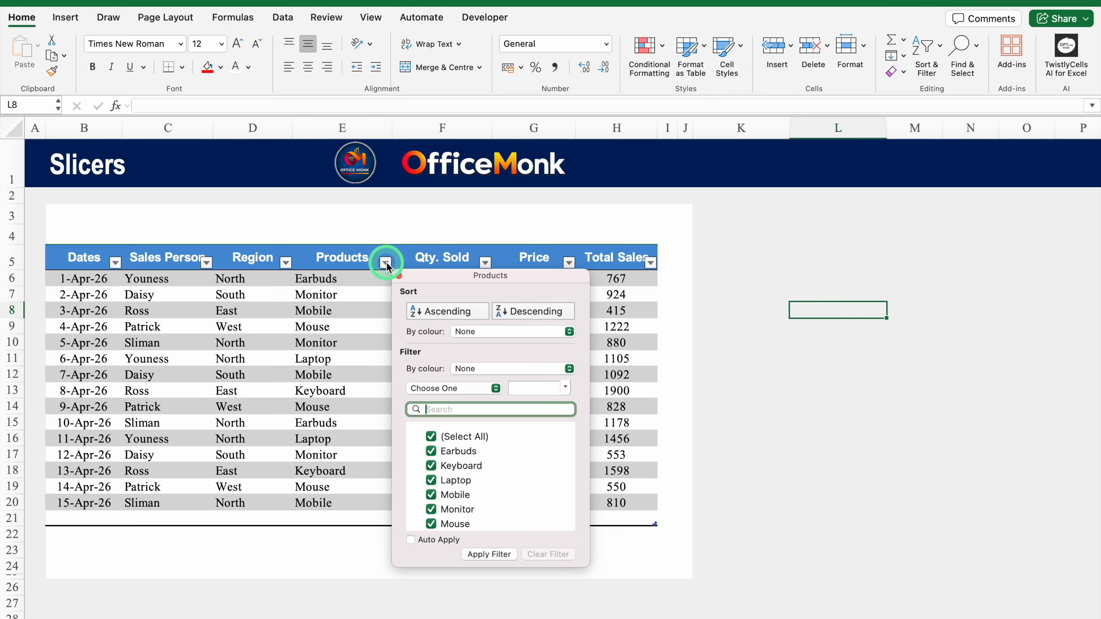
left_click(386, 262)
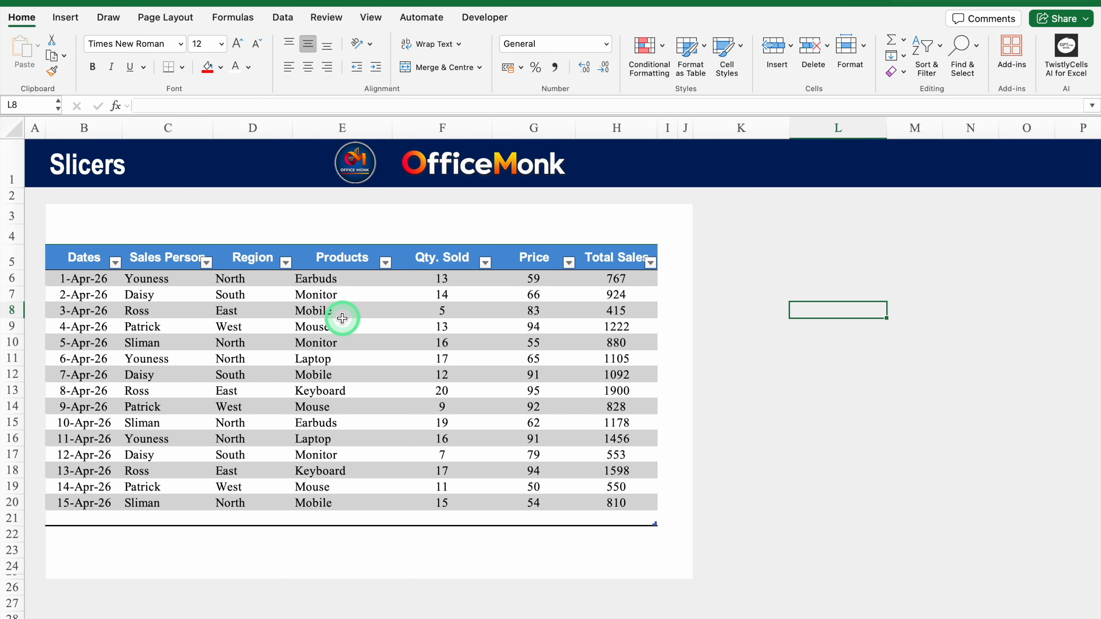
left_click(178, 221)
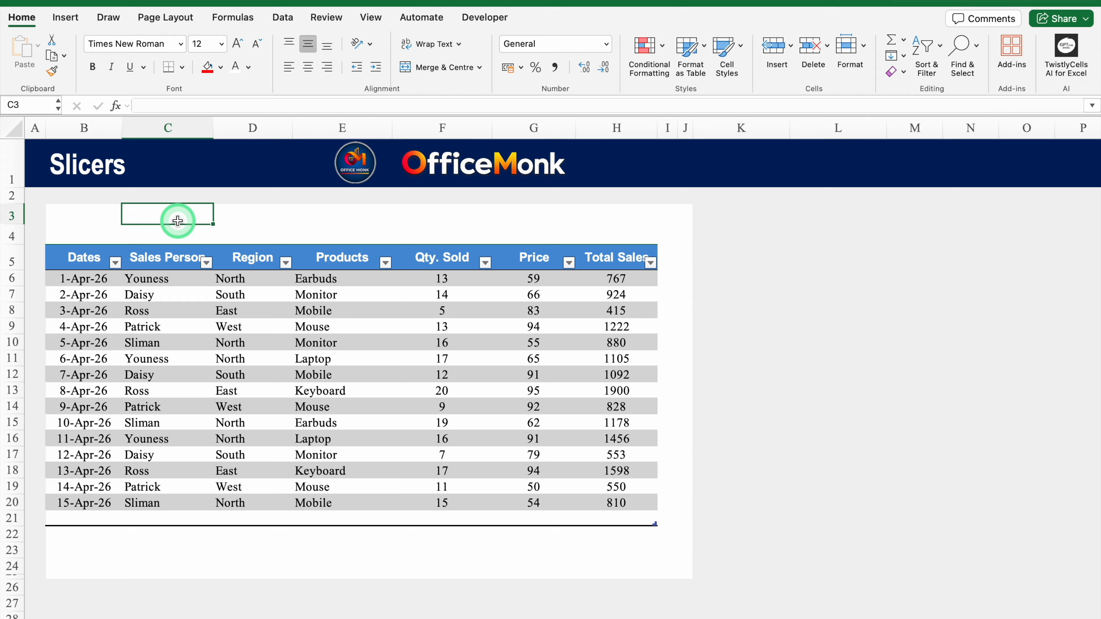
left_click_drag(13, 216, 12, 247)
left_click(163, 240)
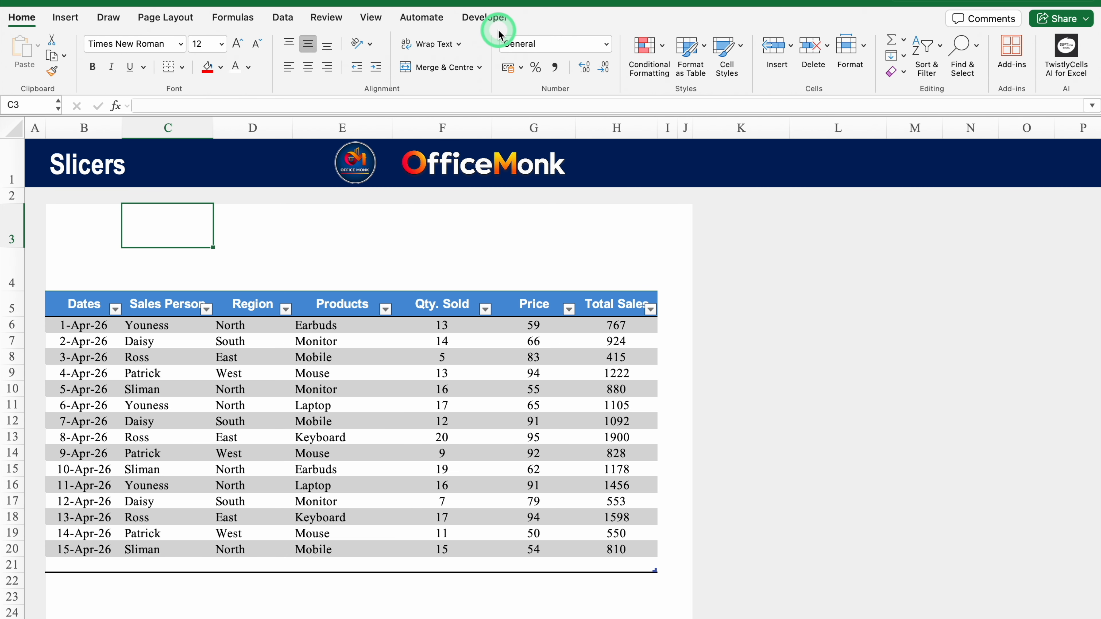
left_click(143, 390)
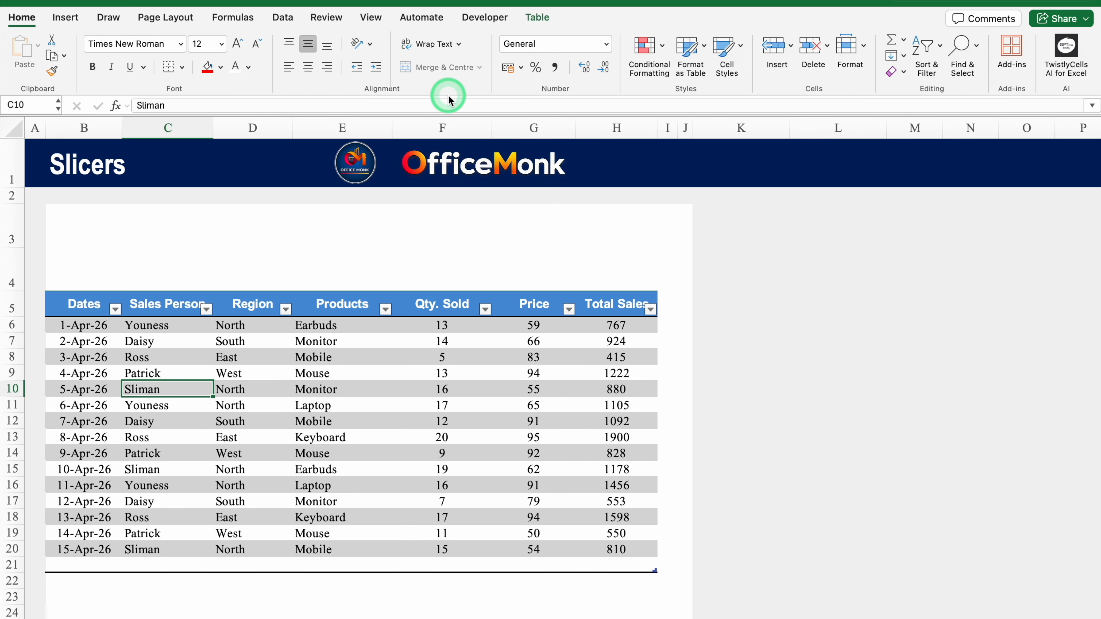
left_click(538, 17)
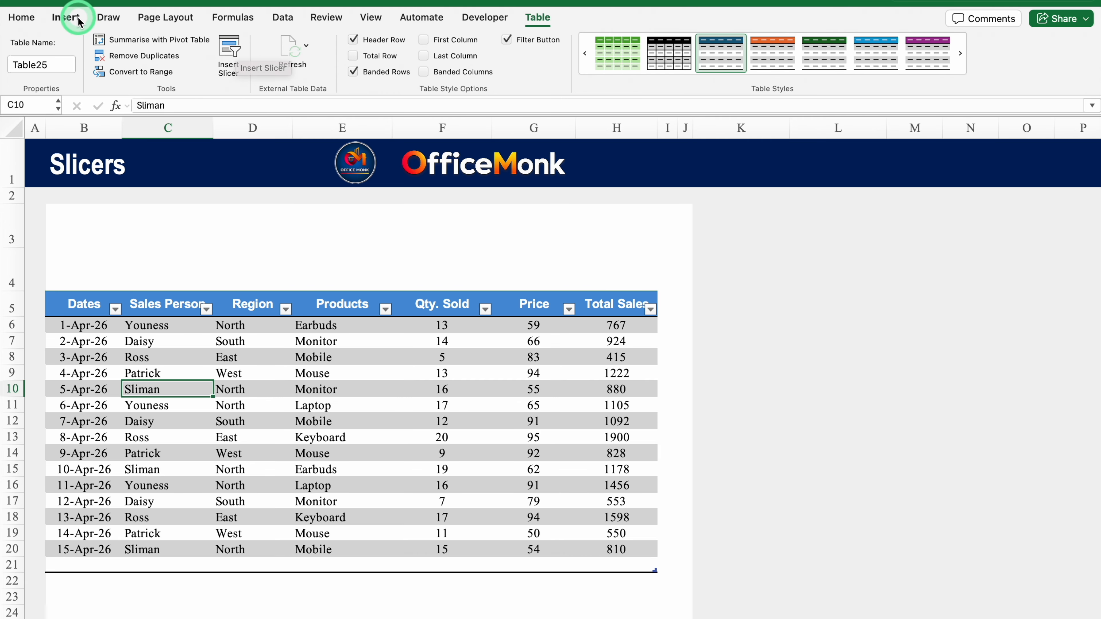
Insert slicers for the Sales Person, Region and Products columns of the sales table.
left_click(66, 17)
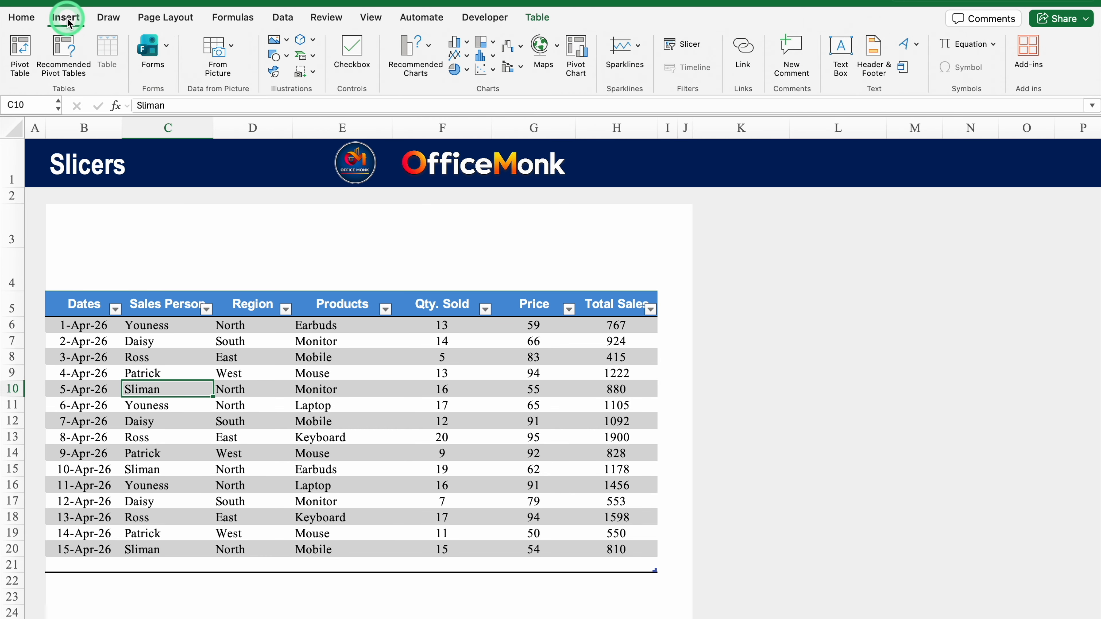
left_click(682, 60)
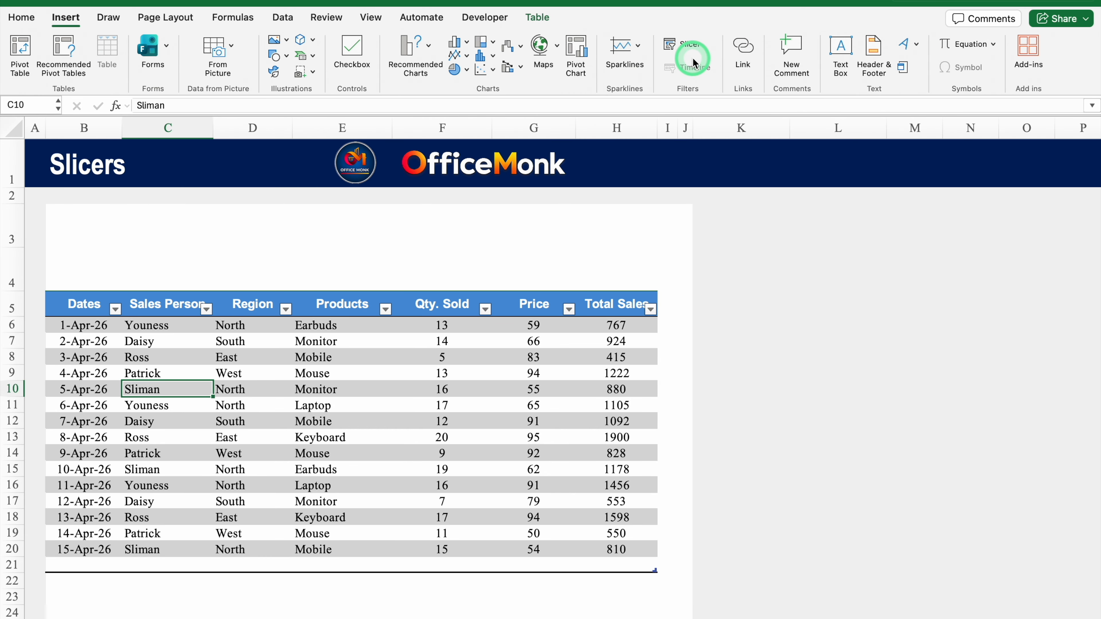
left_click(693, 61)
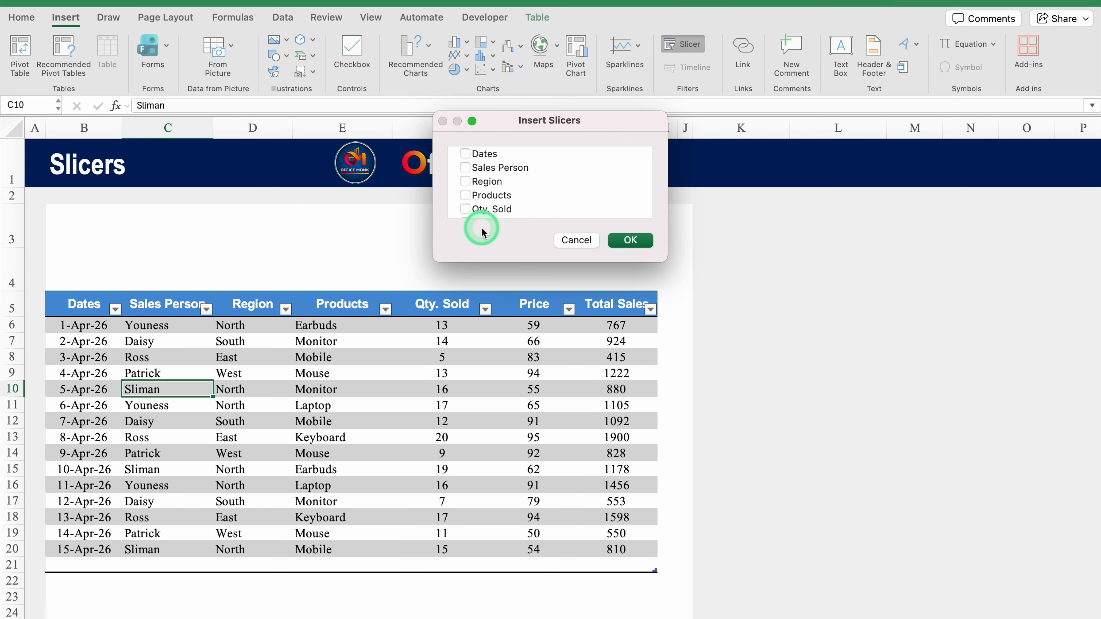
left_click(467, 169)
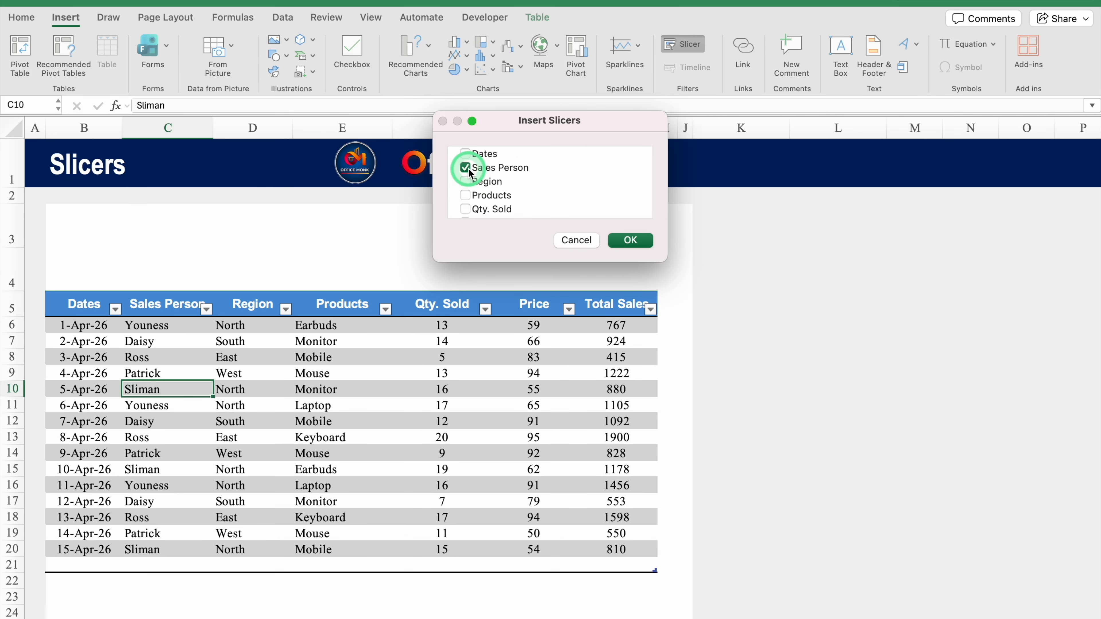
left_click(466, 183)
left_click(466, 197)
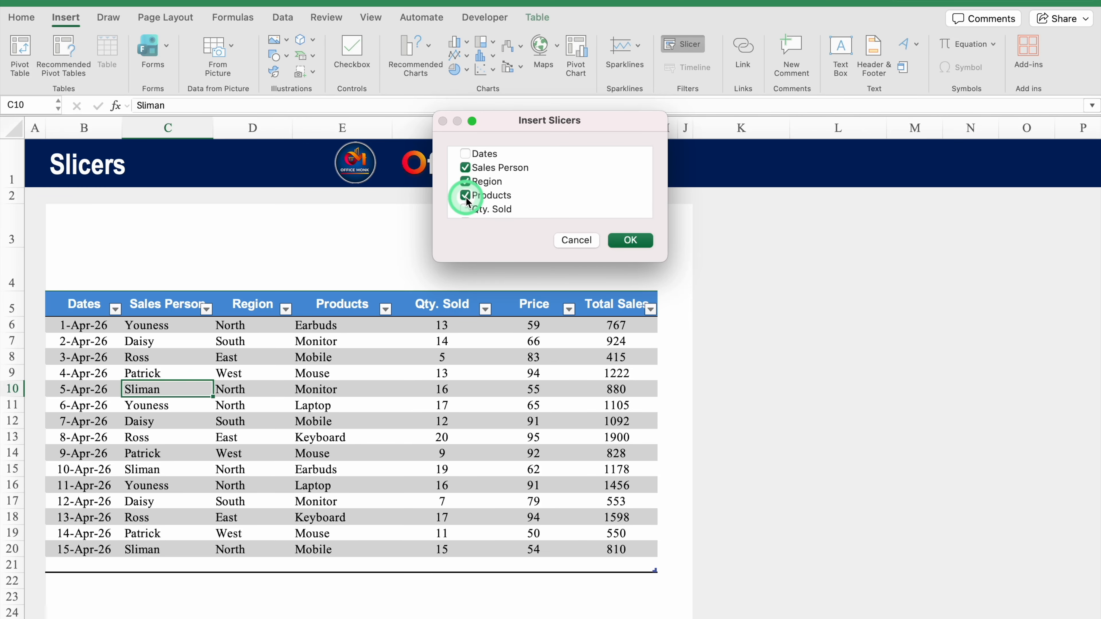
left_click(627, 240)
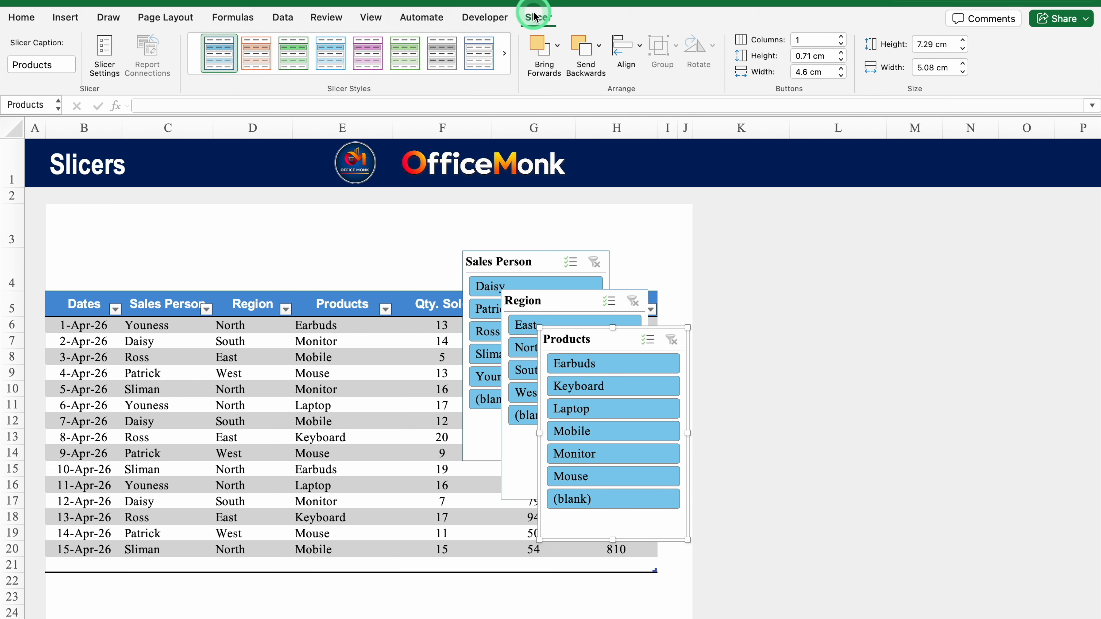
Move the Sales Person slicer above the table's left side with four button columns and two rows.
left_click(502, 251)
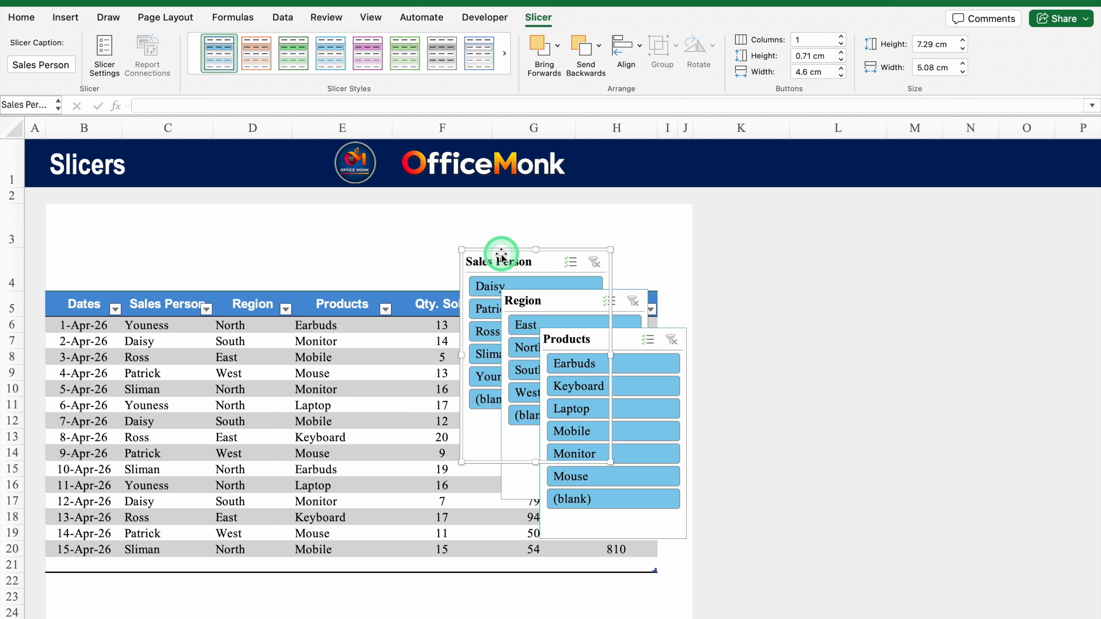
left_click_drag(500, 253, 87, 208)
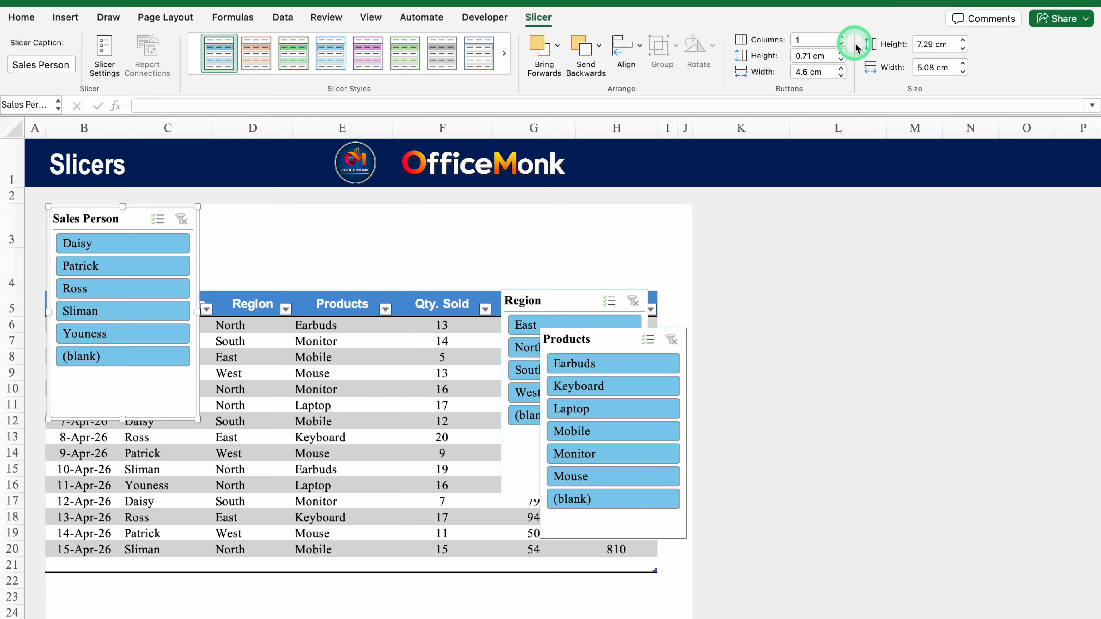
left_click(841, 37)
left_click(841, 36)
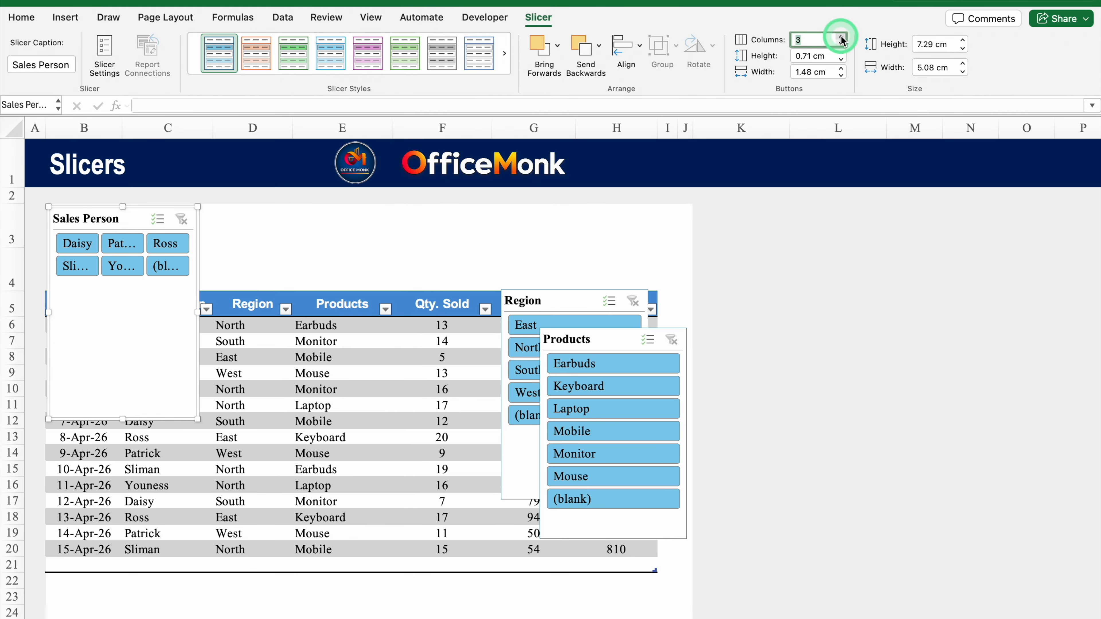
left_click(841, 36)
left_click_drag(198, 312, 291, 312)
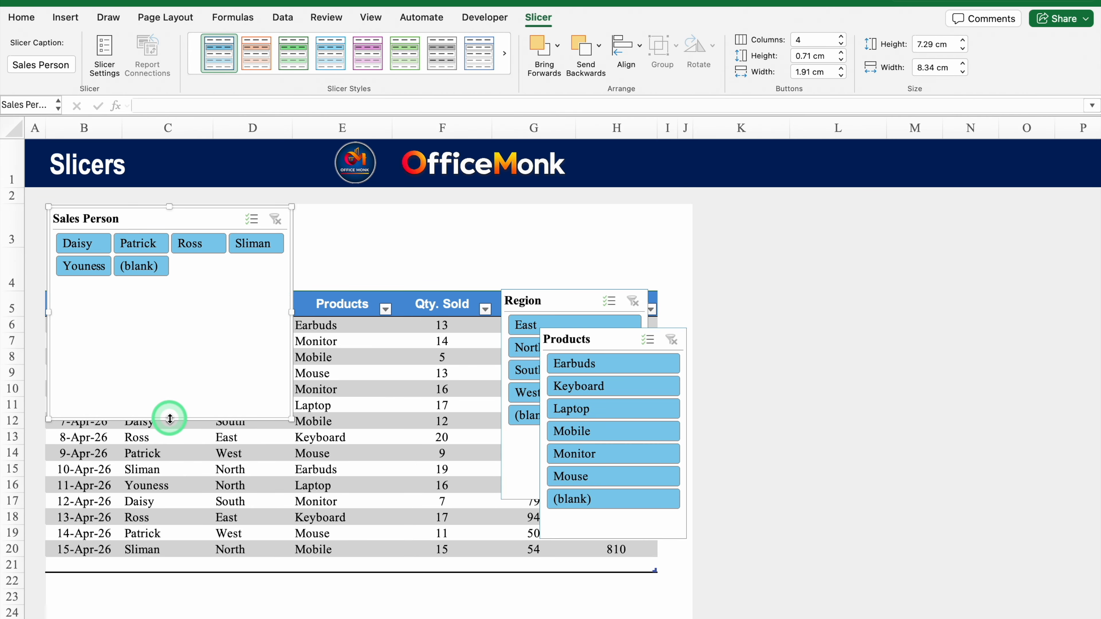
left_click_drag(170, 419, 171, 280)
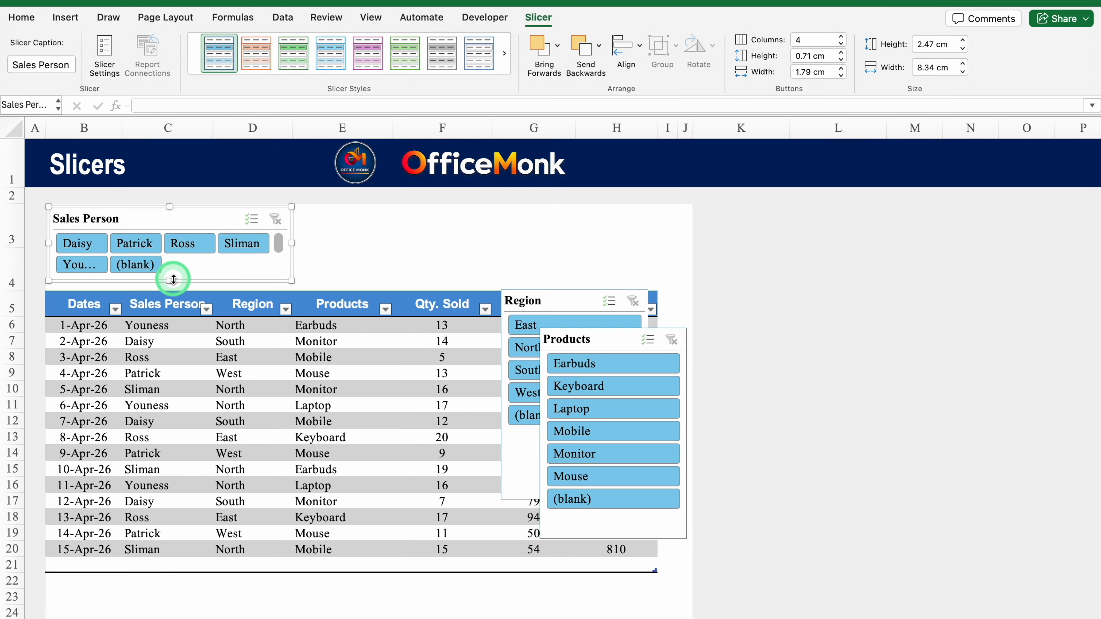
Place the Region slicer beside Sales Person, with two button columns and two rows.
left_click_drag(540, 294, 324, 200)
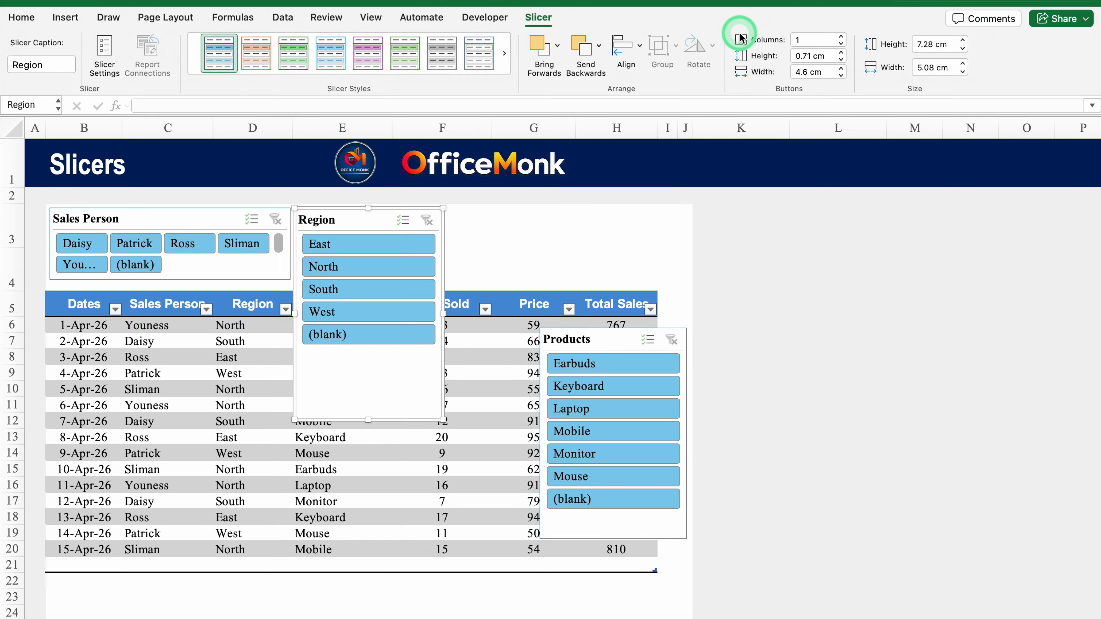
left_click(841, 37)
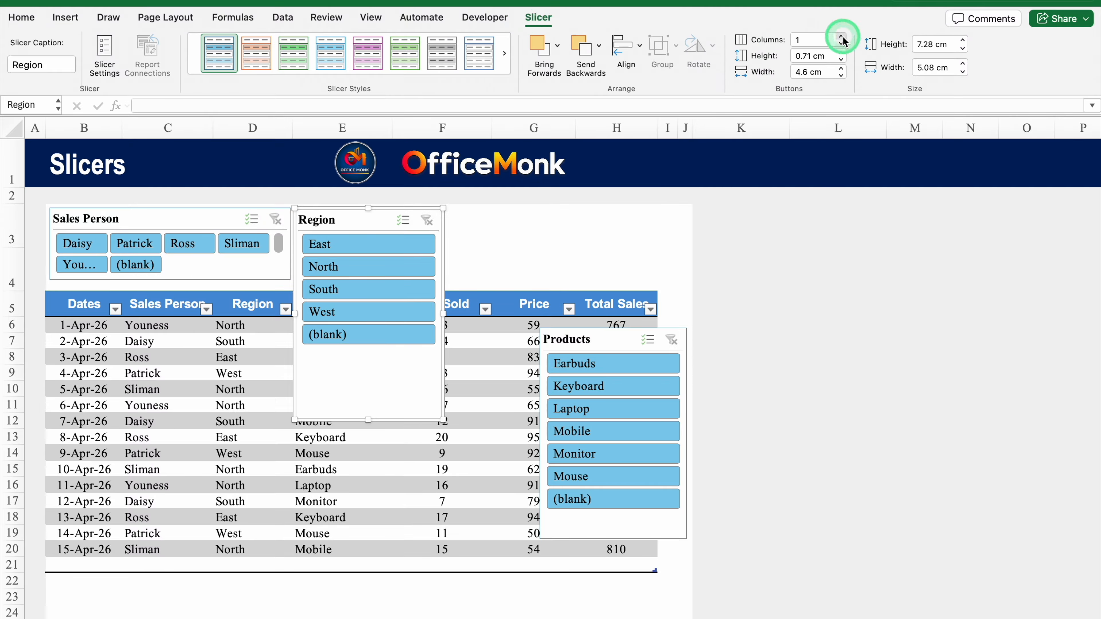
left_click_drag(368, 420, 360, 280)
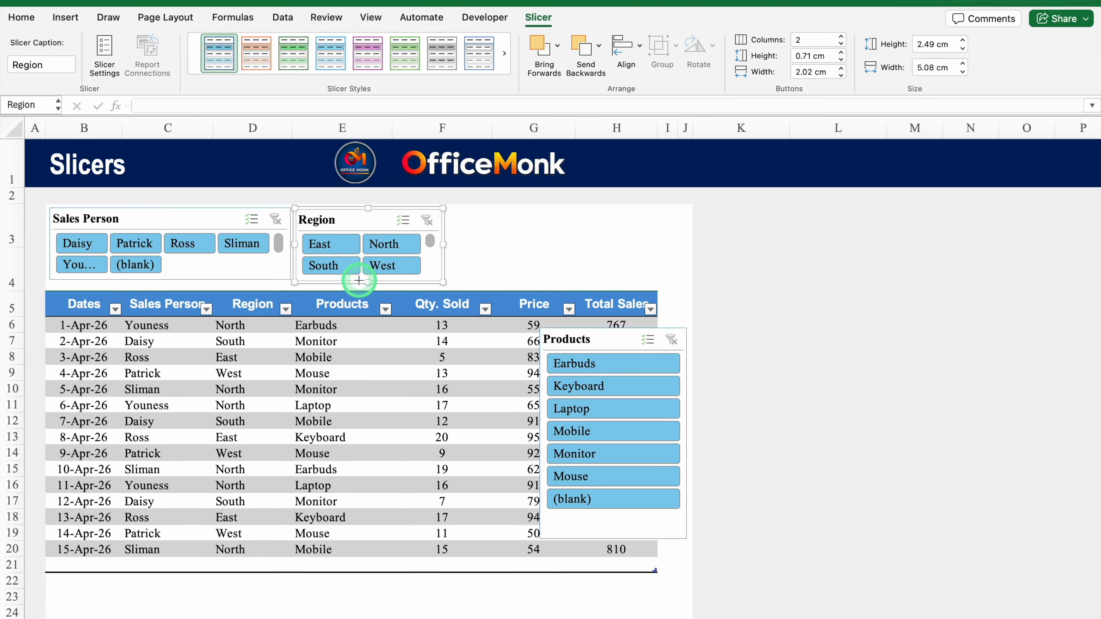
Move the Products slicer beside Region, resize it to fit above the table, with four button columns.
left_click(590, 335)
left_click_drag(590, 335, 494, 213)
left_click_drag(594, 309, 684, 291)
left_click_drag(565, 419, 564, 285)
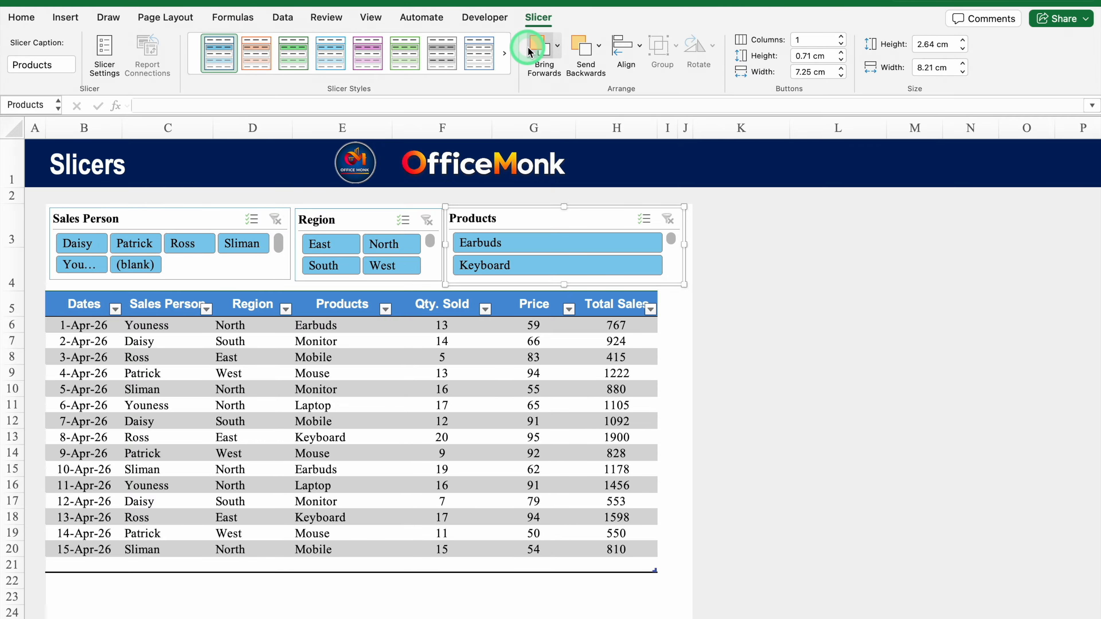
left_click(841, 38)
left_click(841, 38)
left_click(841, 38)
left_click(799, 299)
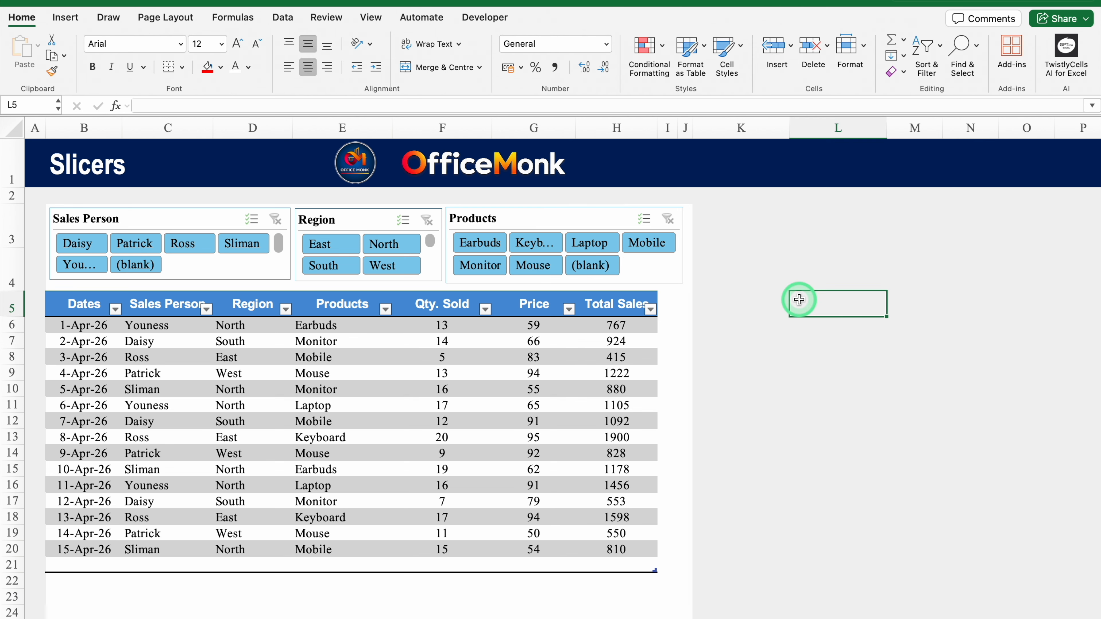
left_click(83, 244)
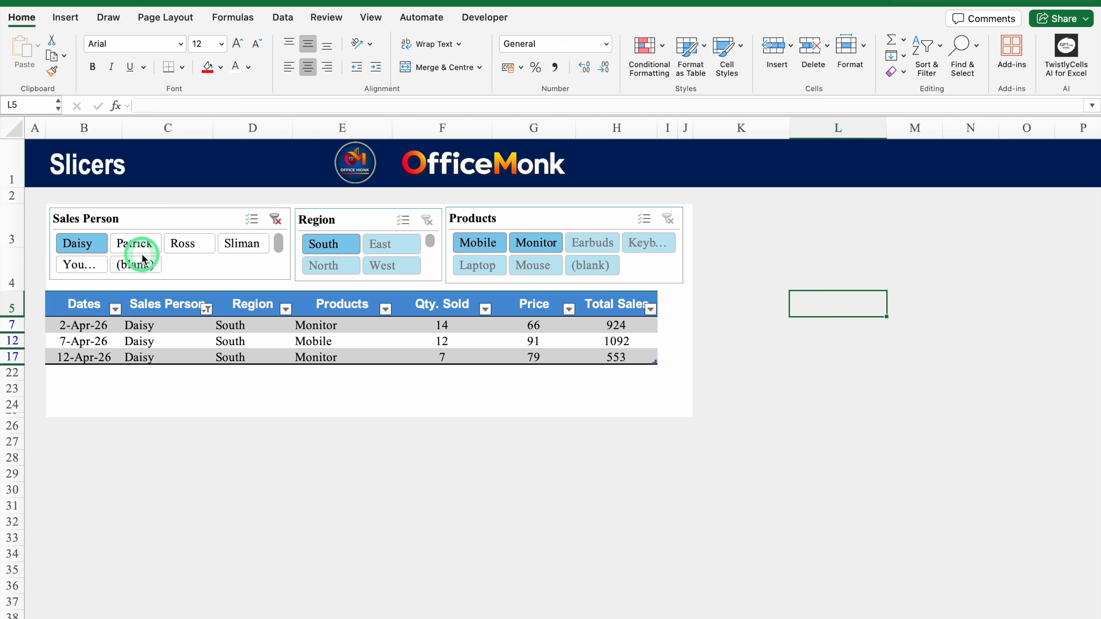
left_click(188, 246)
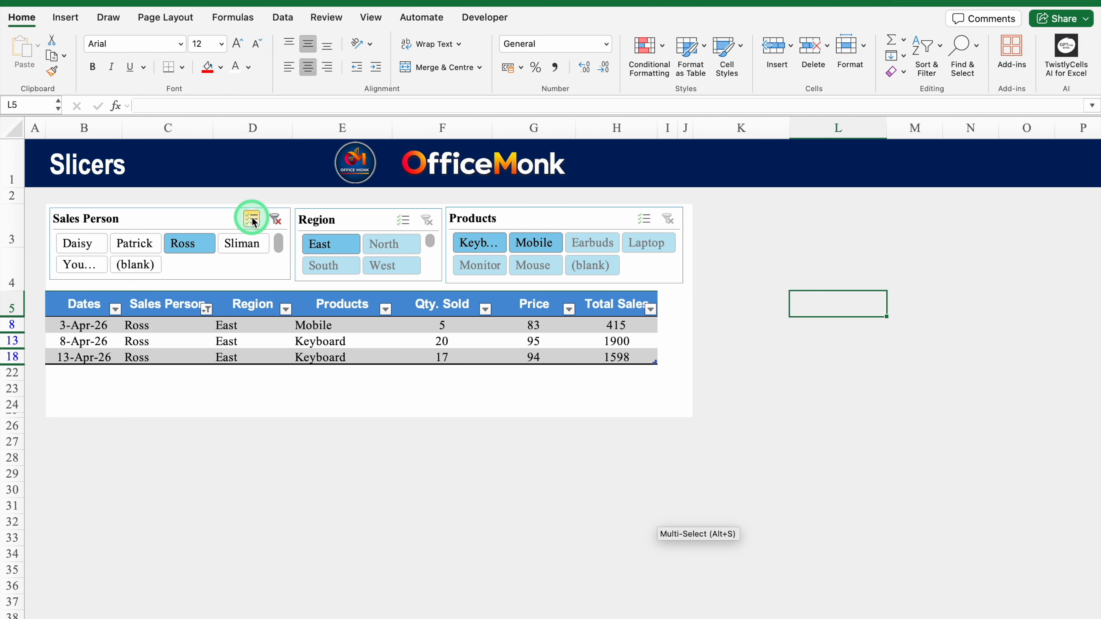
left_click(77, 244)
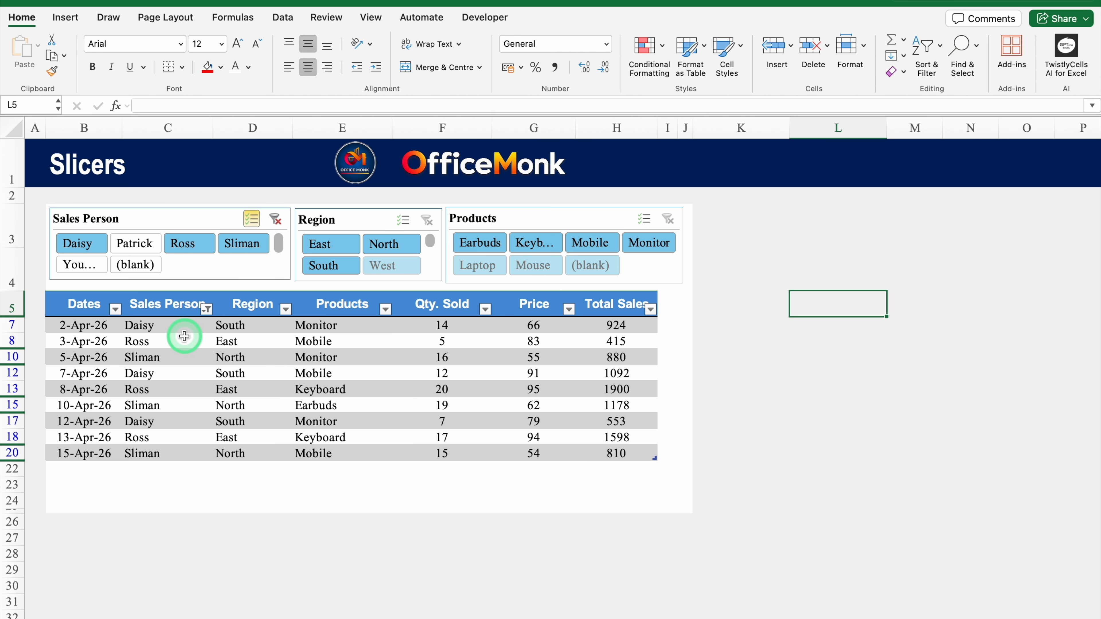
left_click(253, 220)
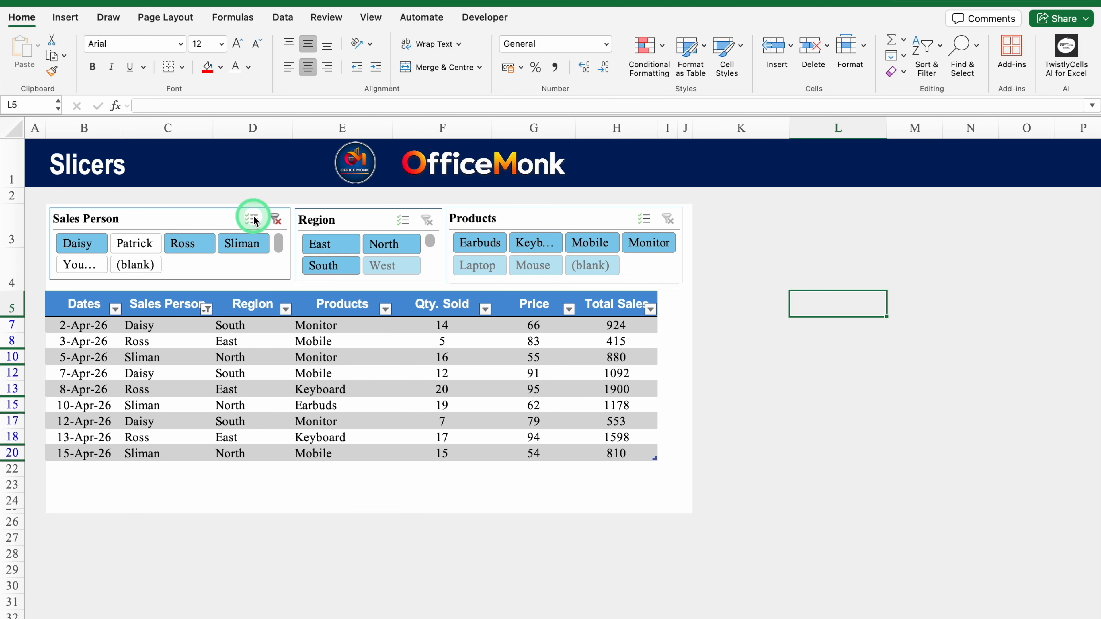
left_click(277, 221)
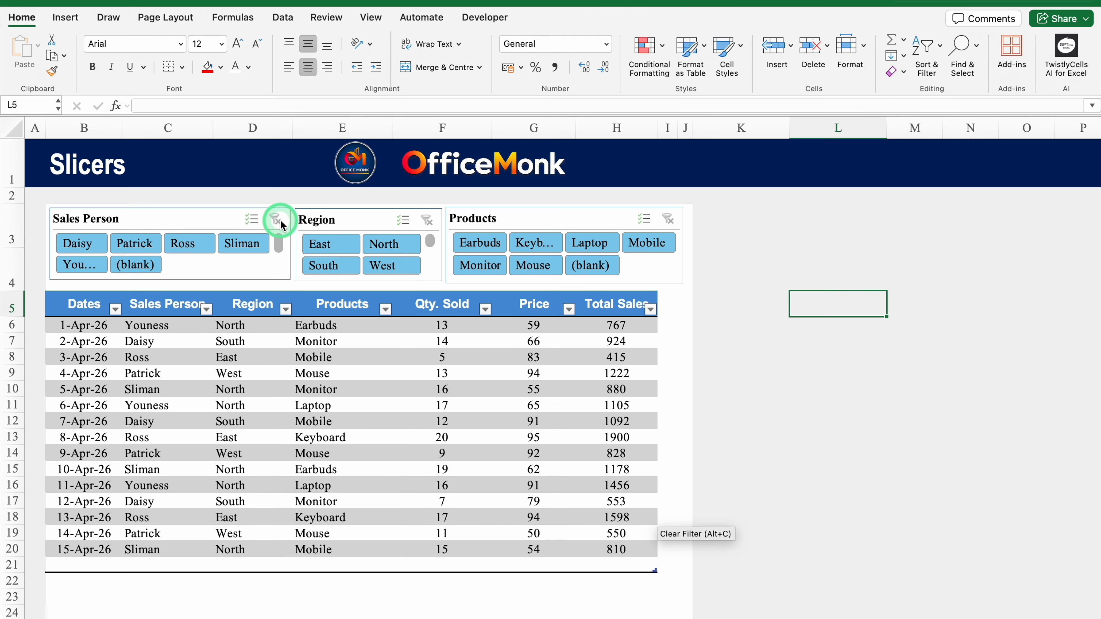